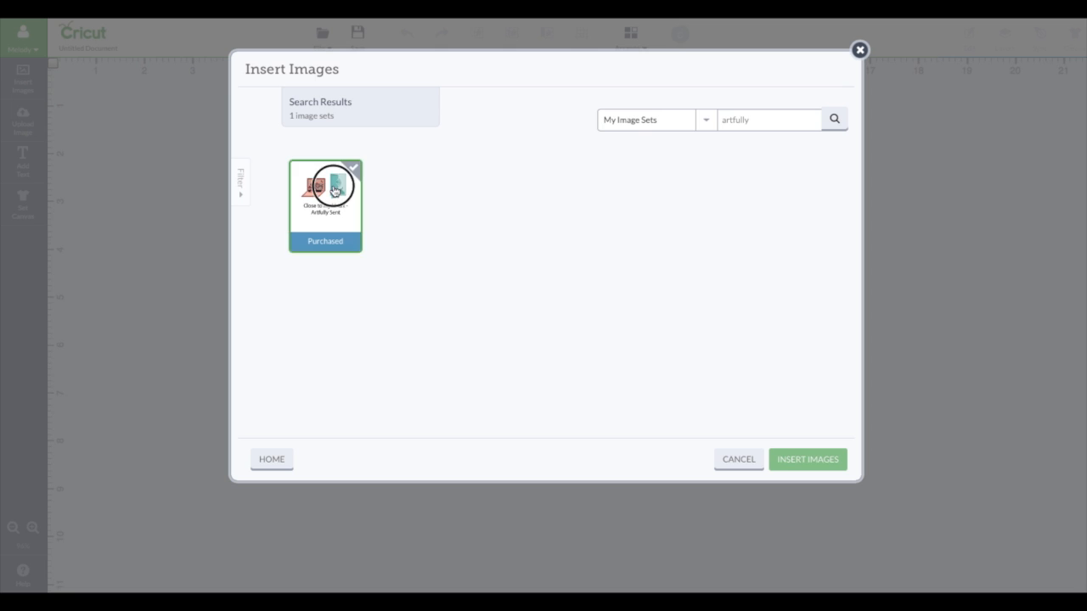
Step: Insert the Love Bug Pop-up Card image from the Close to My Heart - Artfully Sent image set onto the canvas
{"action": "left_click", "coordinate": [325, 195]}
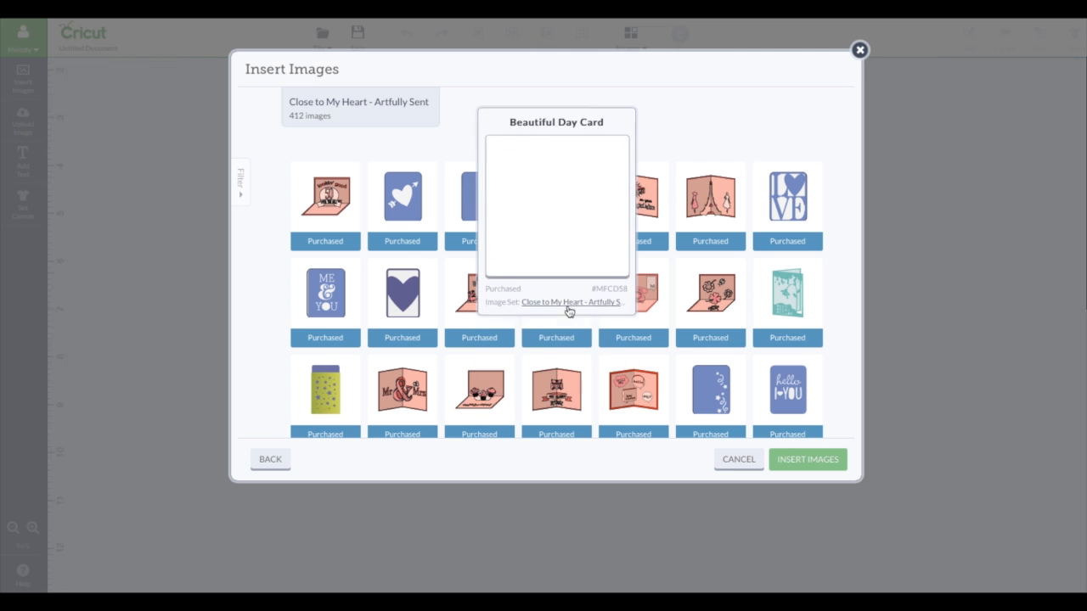
{"action": "scroll", "coordinate": [850, 355], "scroll_direction": "down", "scroll_amount": 1}
{"action": "scroll", "coordinate": [850, 355], "scroll_direction": "down", "scroll_amount": 10}
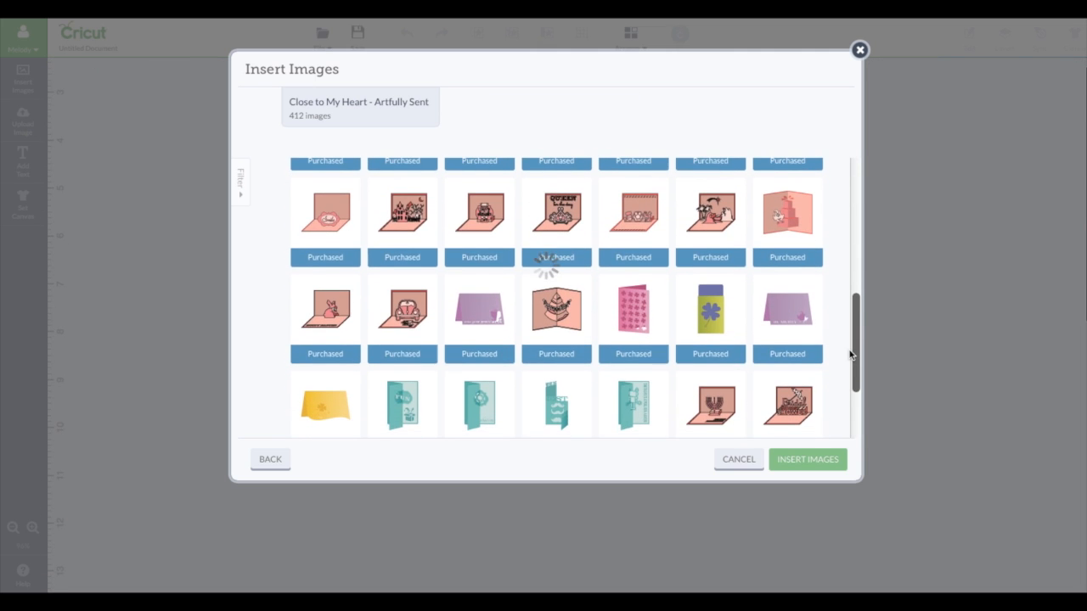
{"action": "left_click", "coordinate": [402, 310]}
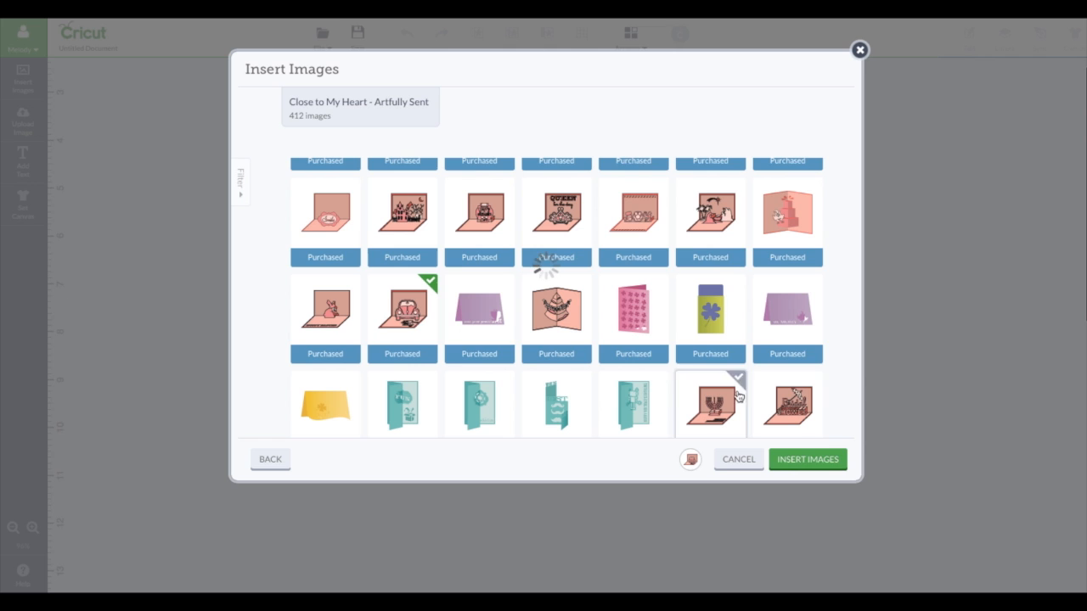
{"action": "left_click", "coordinate": [821, 460]}
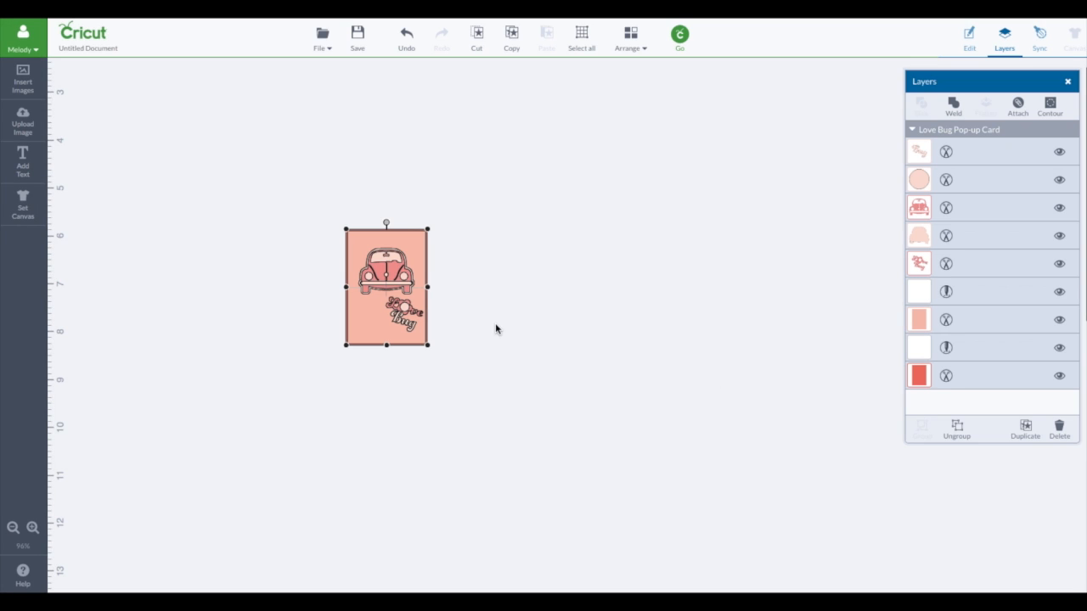
Step: Enlarge the Love Bug card proportionally to about 5.5 in wide by 7.86 in high and place it in the canvas's upper area
{"action": "left_click_drag", "start_coordinate": [348, 346], "coordinate": [153, 593]}
{"action": "scroll", "coordinate": [289, 154], "scroll_direction": "up", "scroll_amount": 3}
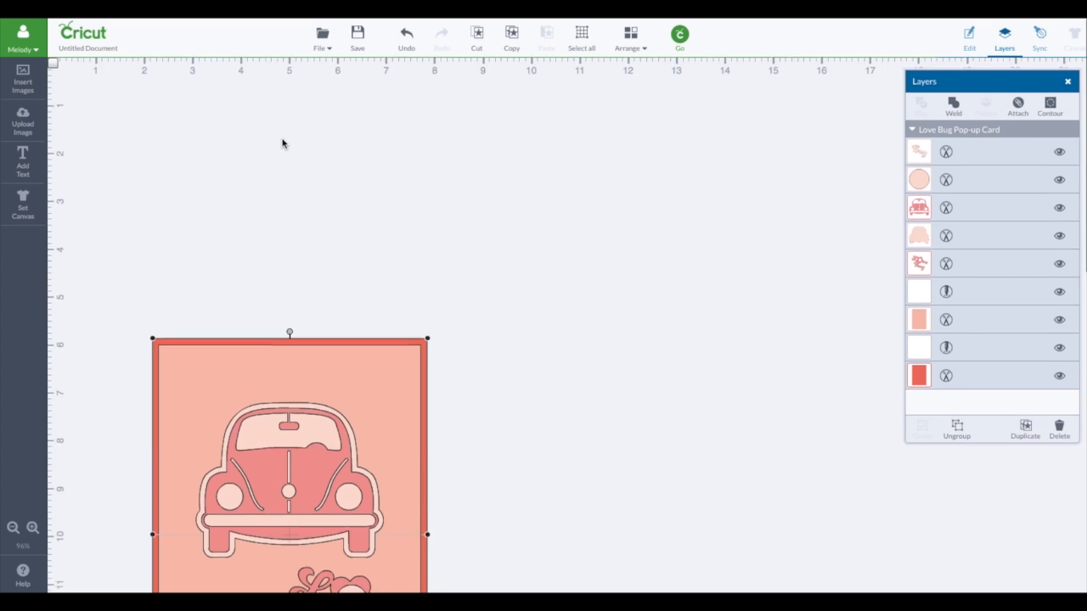
{"action": "left_click", "coordinate": [52, 64]}
{"action": "left_click_drag", "start_coordinate": [346, 376], "coordinate": [203, 103]}
{"action": "left_click_drag", "start_coordinate": [324, 468], "coordinate": [316, 460]}
{"action": "left_click_drag", "start_coordinate": [271, 180], "coordinate": [262, 130]}
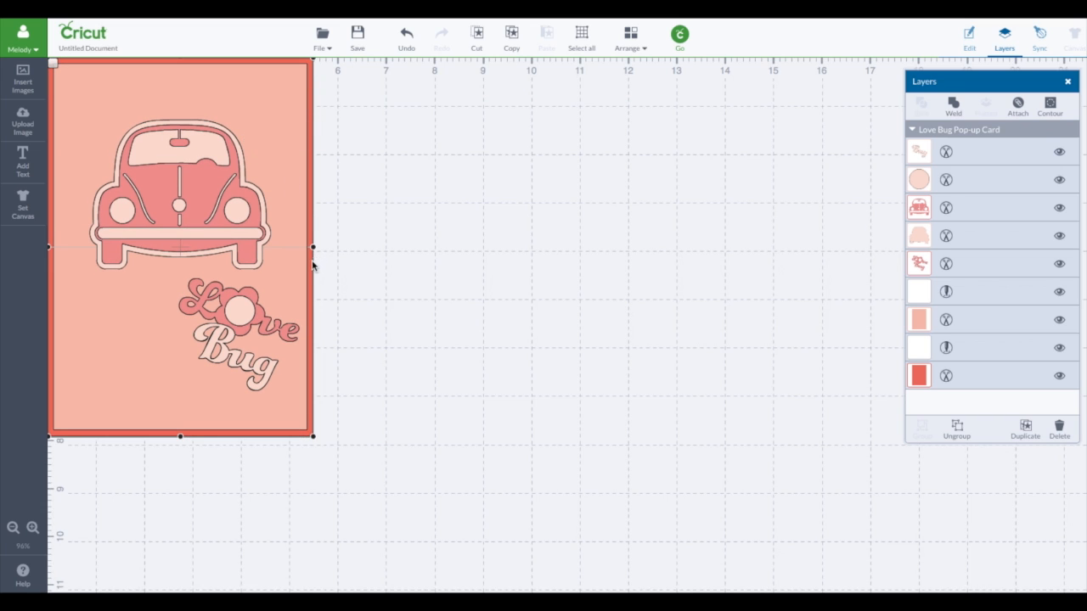
{"action": "left_click_drag", "start_coordinate": [310, 264], "coordinate": [309, 284]}
{"action": "left_click_drag", "start_coordinate": [279, 175], "coordinate": [451, 230]}
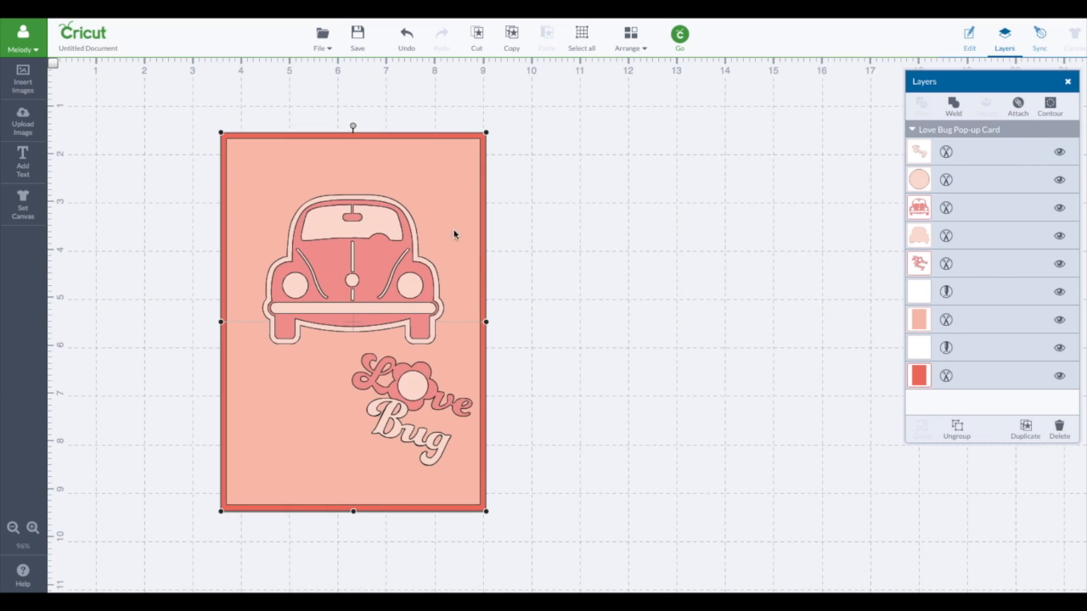
Step: Display the card's size and position settings beside the layer list and move the card to about X 2.56 in, Y 0.61 in
{"action": "left_click", "coordinate": [969, 39]}
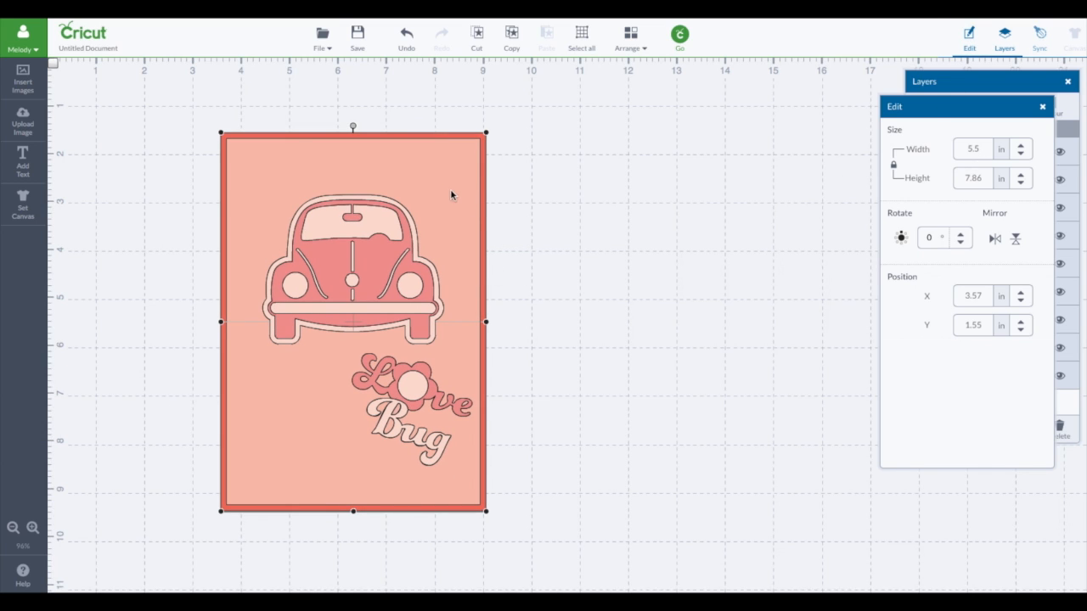
{"action": "left_click_drag", "start_coordinate": [439, 168], "coordinate": [390, 113]}
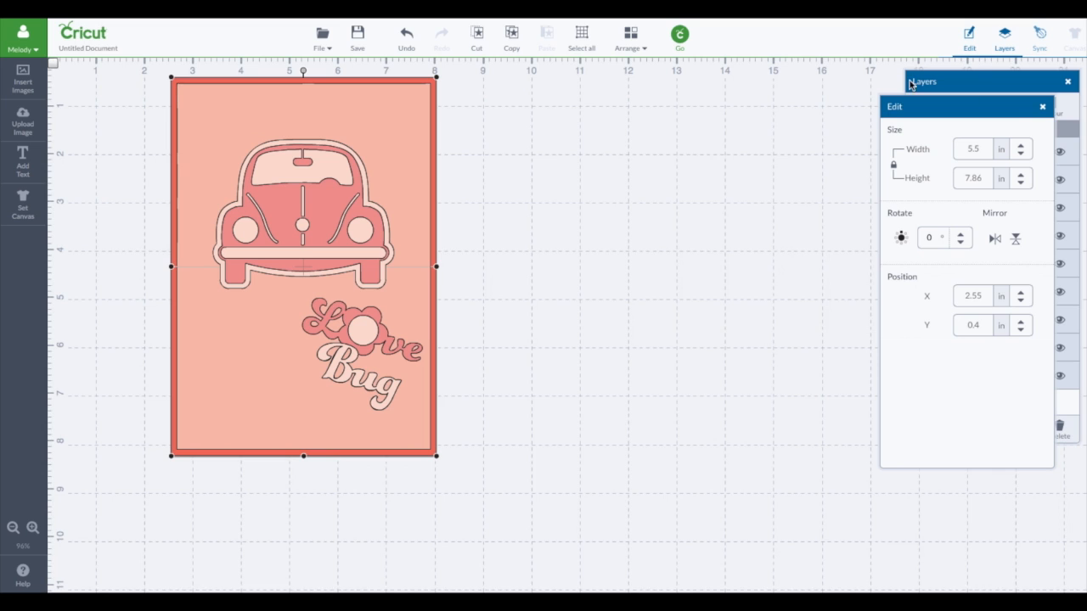
{"action": "left_click_drag", "start_coordinate": [323, 209], "coordinate": [324, 220]}
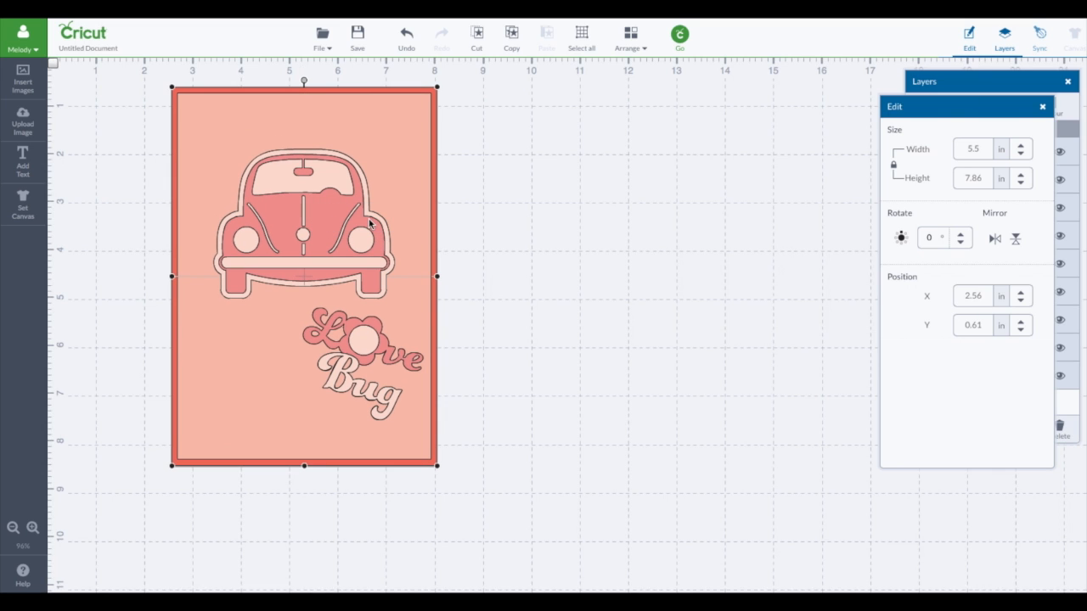
{"action": "left_click_drag", "start_coordinate": [954, 102], "coordinate": [699, 107]}
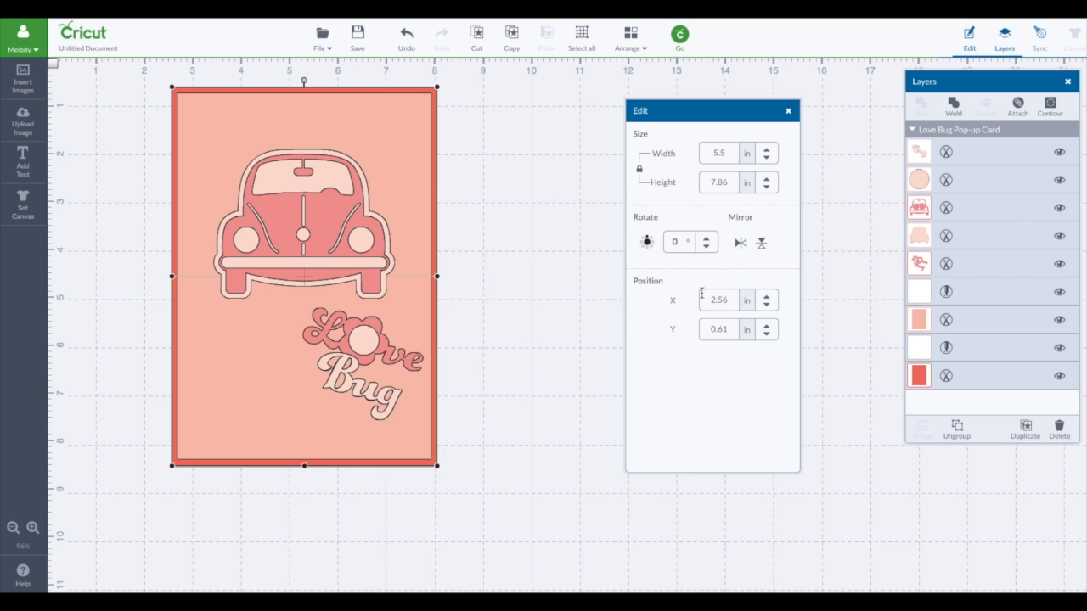
Step: Ungroup the Love Bug card and move the car's detail and backing layers together onto the empty canvas beside the card
{"action": "left_click_drag", "start_coordinate": [1000, 81], "coordinate": [638, 112]}
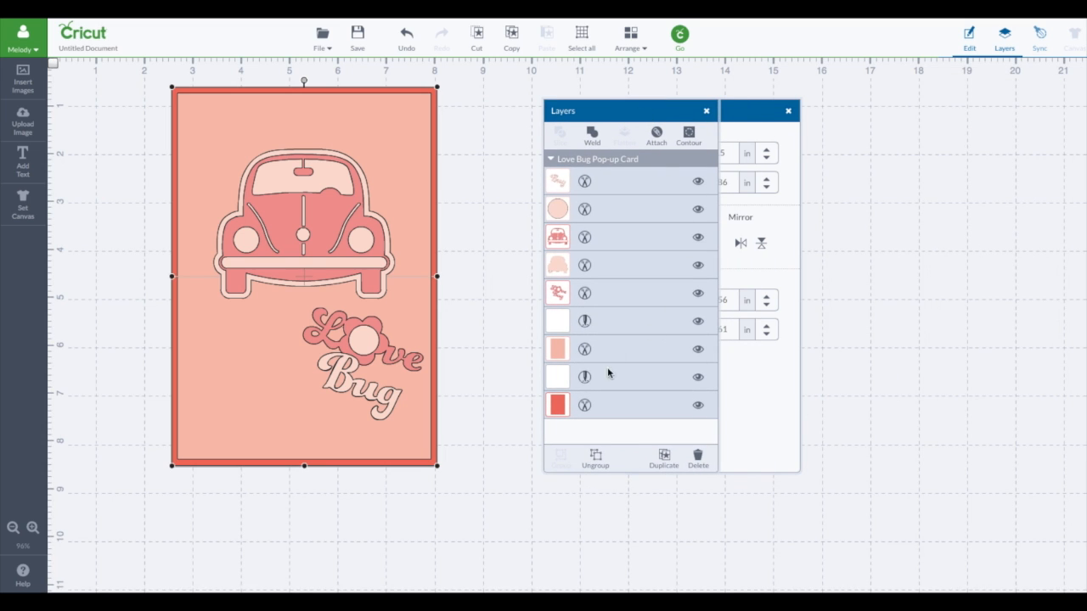
{"action": "left_click", "coordinate": [596, 458]}
{"action": "left_click_drag", "start_coordinate": [644, 112], "coordinate": [905, 90]}
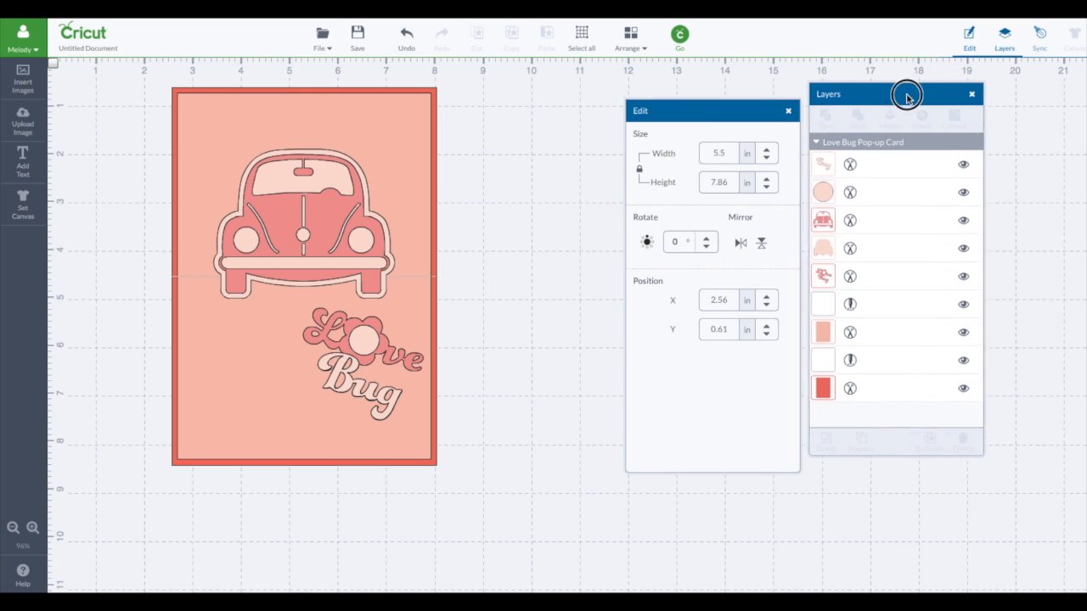
{"action": "left_click_drag", "start_coordinate": [348, 218], "coordinate": [648, 251]}
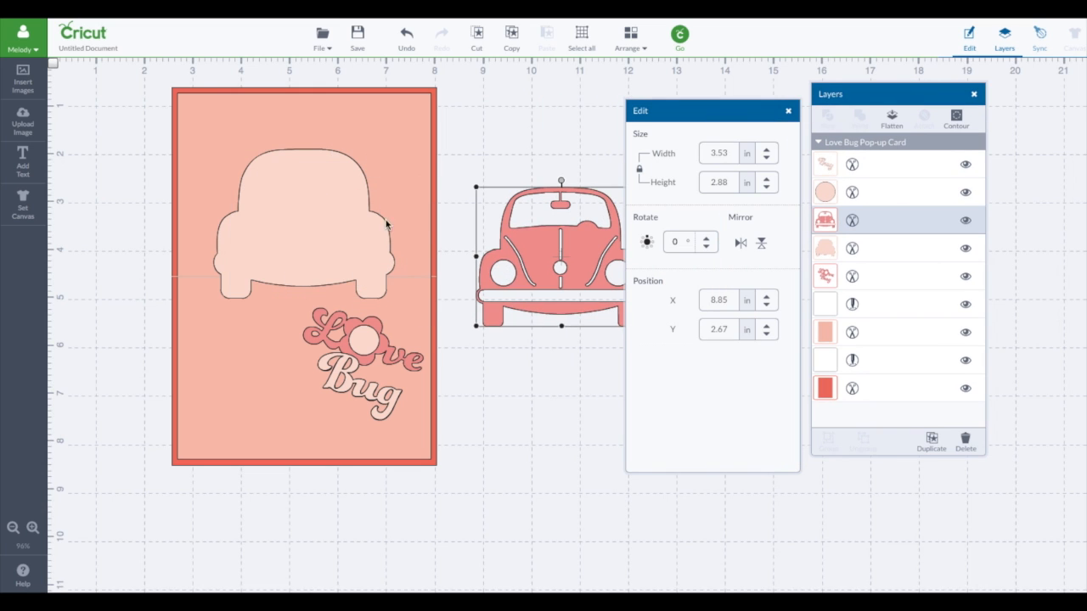
{"action": "left_click_drag", "start_coordinate": [374, 229], "coordinate": [590, 253]}
{"action": "left_click", "coordinate": [583, 250]}
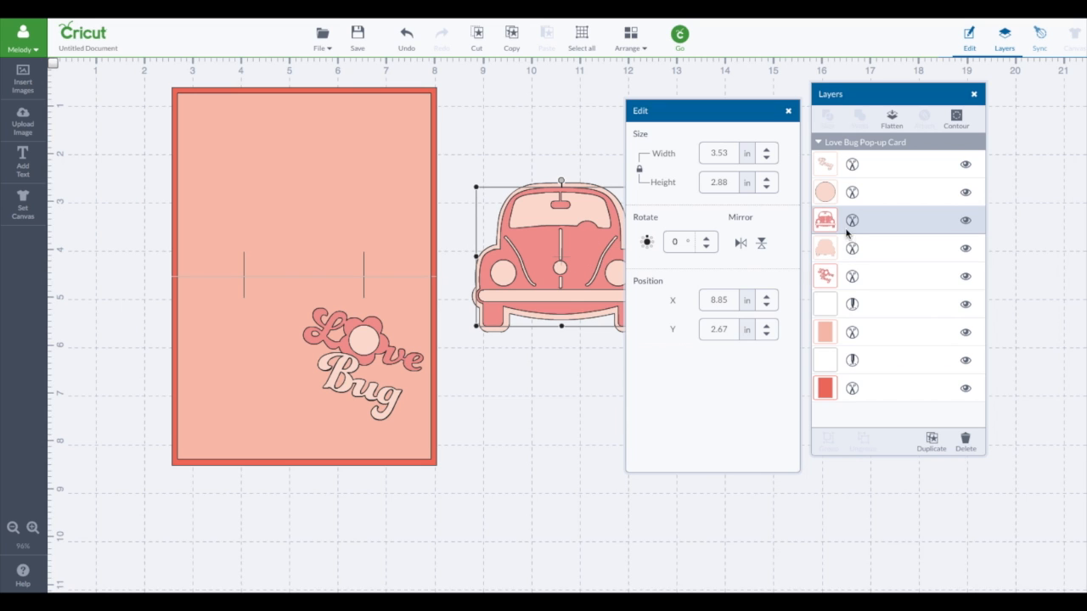
Step: Recolour the car's detail layer Lilac (#835ea5) and its backing layer a custom light grey
{"action": "left_click", "coordinate": [826, 229]}
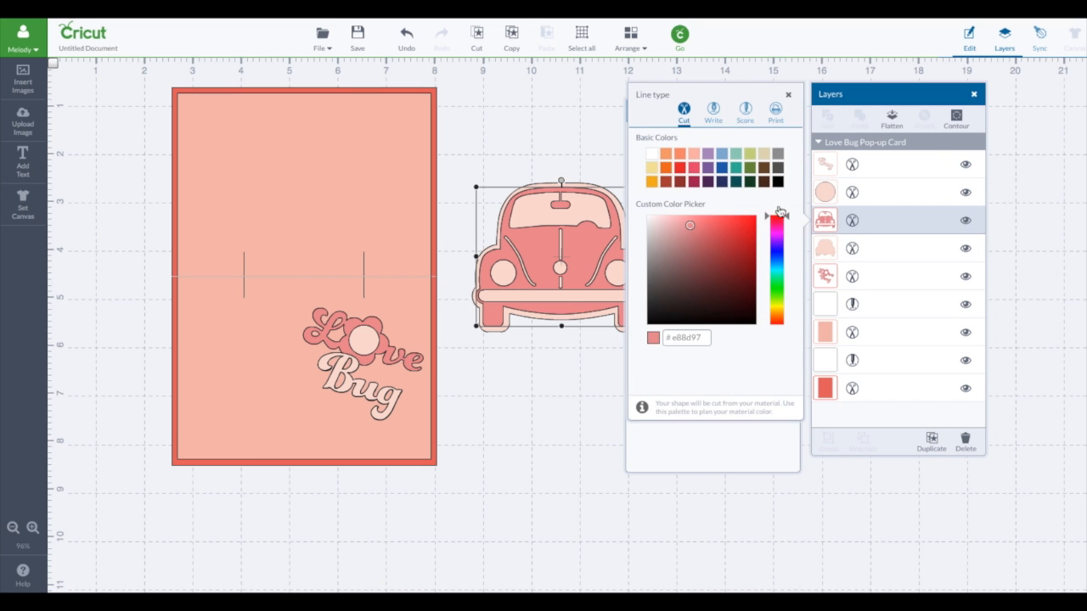
{"action": "left_click", "coordinate": [708, 170]}
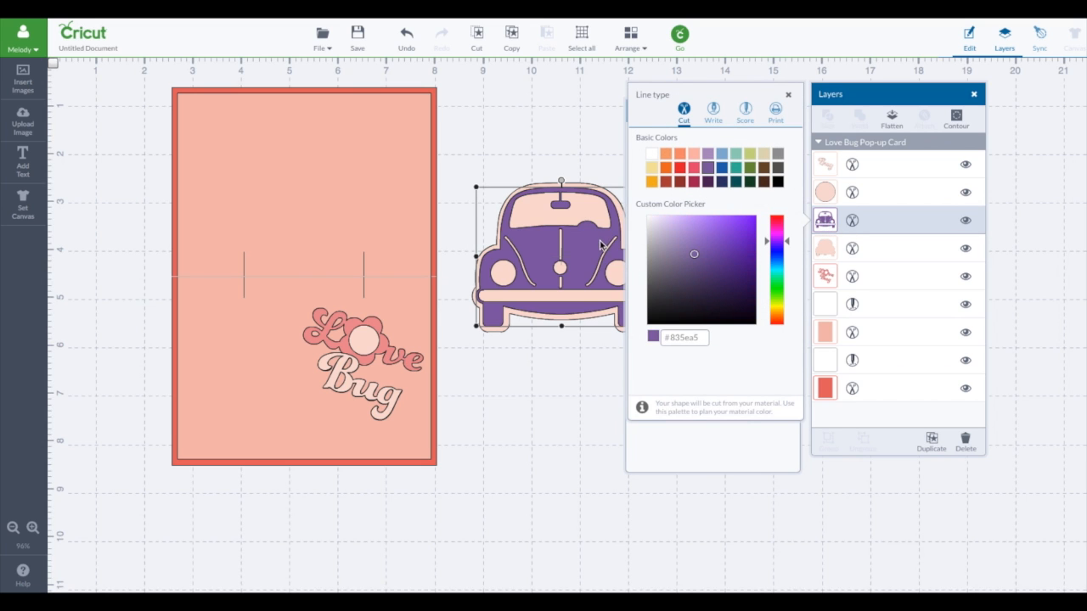
{"action": "left_click", "coordinate": [828, 251]}
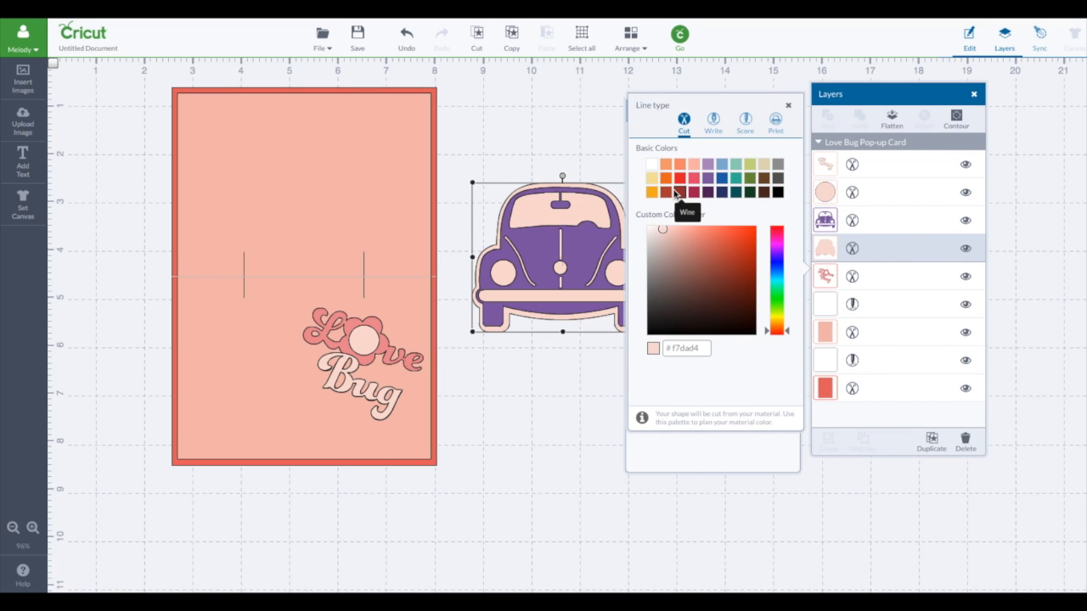
{"action": "left_click", "coordinate": [708, 170]}
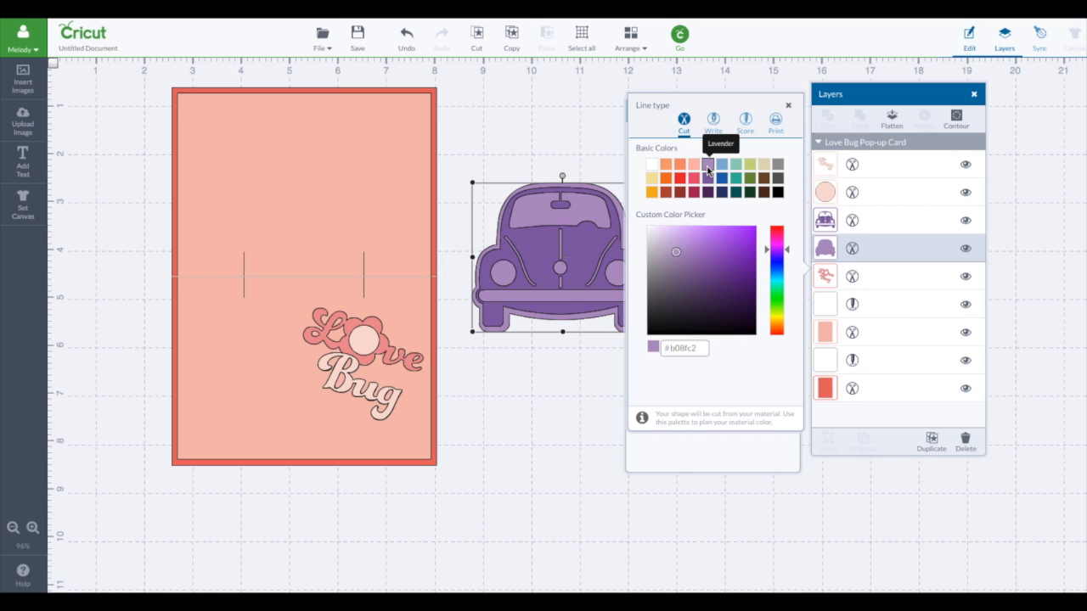
{"action": "left_click", "coordinate": [778, 164]}
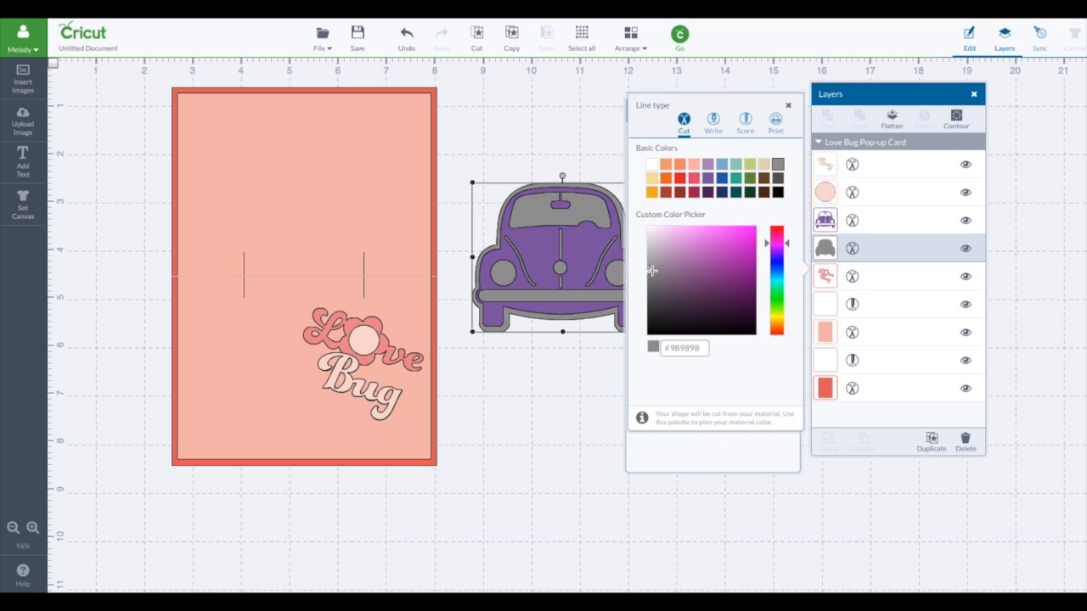
{"action": "left_click_drag", "start_coordinate": [652, 270], "coordinate": [649, 243]}
{"action": "left_click", "coordinate": [520, 133]}
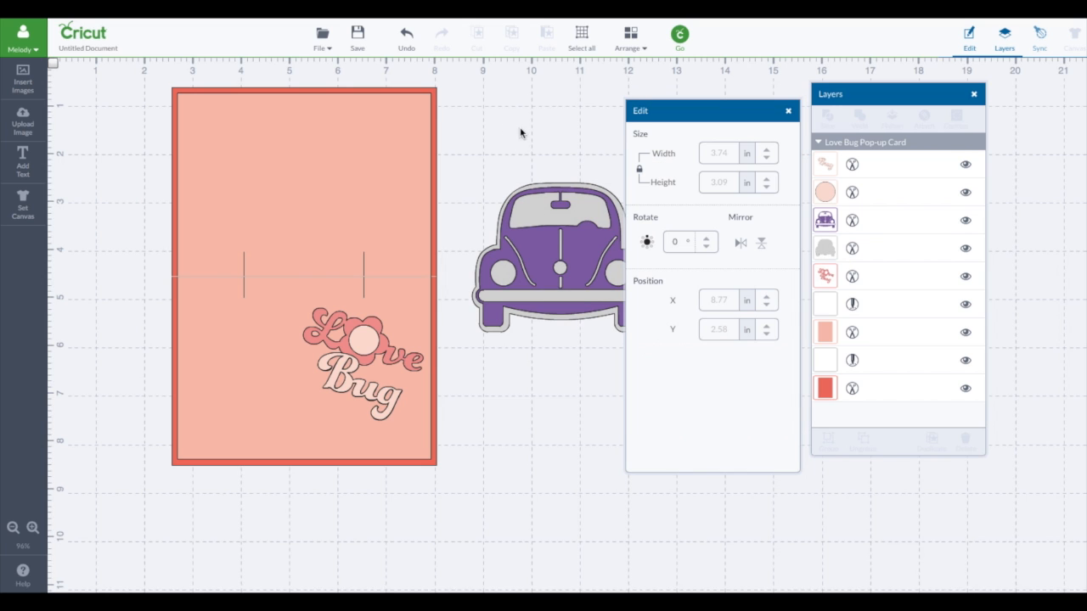
Step: Insert the uploaded photo of three people and shrink it to fit over the car's windshield
{"action": "left_click_drag", "start_coordinate": [709, 109], "coordinate": [899, 170]}
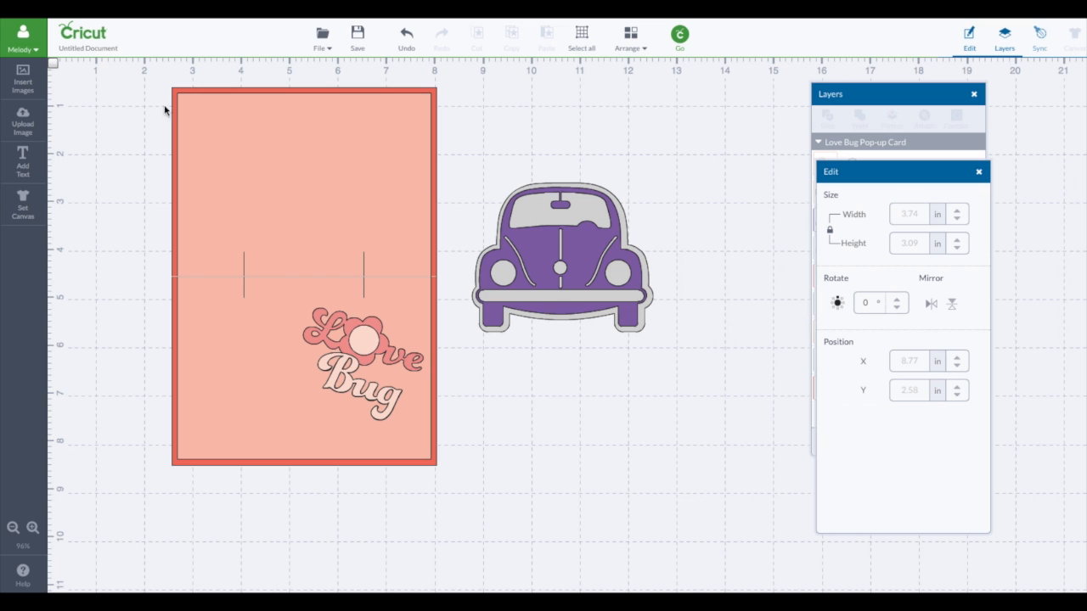
{"action": "left_click", "coordinate": [24, 126]}
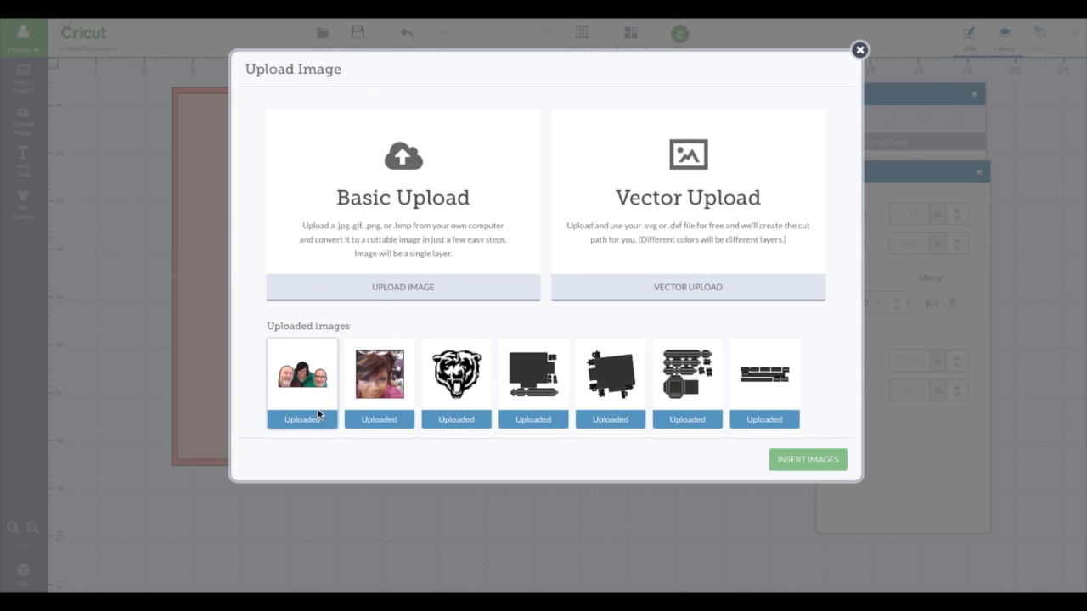
{"action": "left_click", "coordinate": [302, 374]}
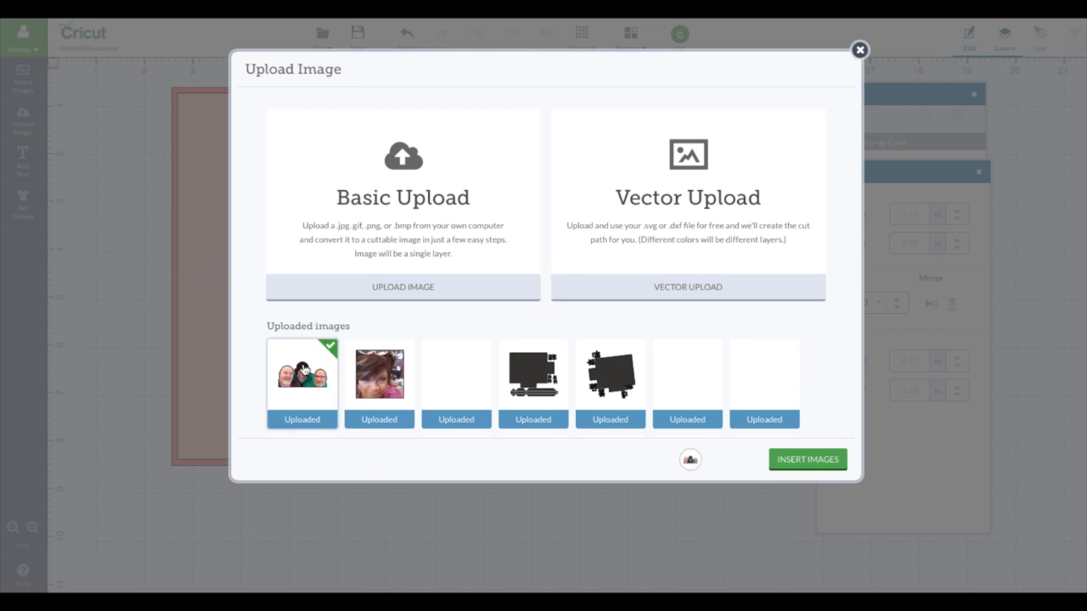
{"action": "left_click", "coordinate": [822, 467]}
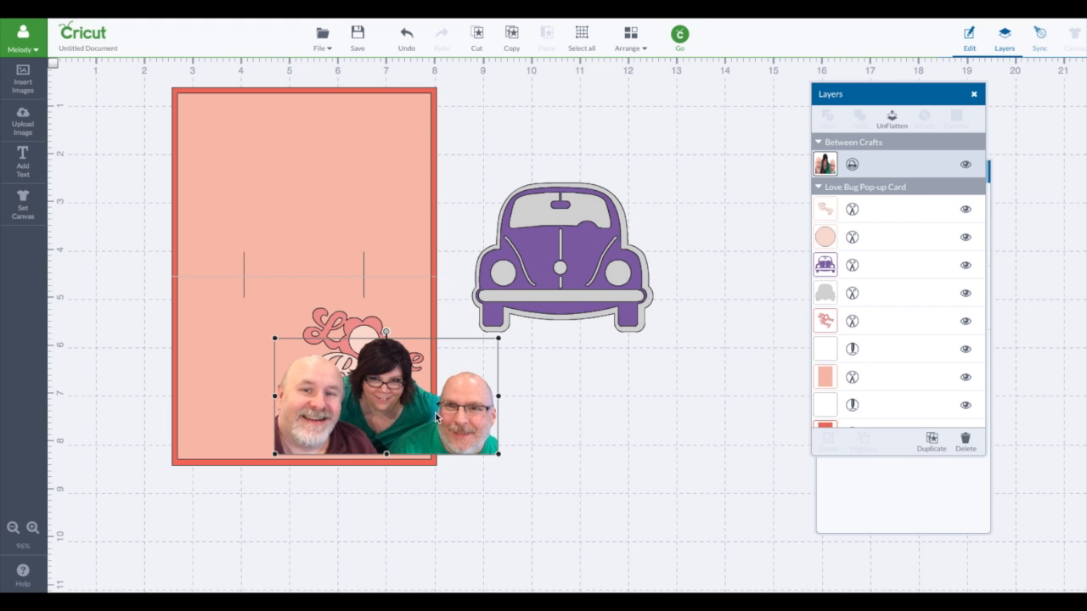
{"action": "left_click_drag", "start_coordinate": [473, 408], "coordinate": [544, 168]}
{"action": "mouse_move", "coordinate": [577, 209]}
{"action": "left_mouse_down"}
{"action": "mouse_move", "coordinate": [498, 167]}
{"action": "mouse_move", "coordinate": [499, 153]}
{"action": "mouse_move", "coordinate": [594, 195]}
{"action": "mouse_move", "coordinate": [631, 233]}
{"action": "mouse_move", "coordinate": [608, 211]}
{"action": "mouse_move", "coordinate": [571, 212]}
{"action": "mouse_move", "coordinate": [579, 225]}
{"action": "left_mouse_up"}
Step: Bring the car's purple detail layer to the front so the photo sits behind the windshield frame
{"action": "left_click", "coordinate": [578, 258]}
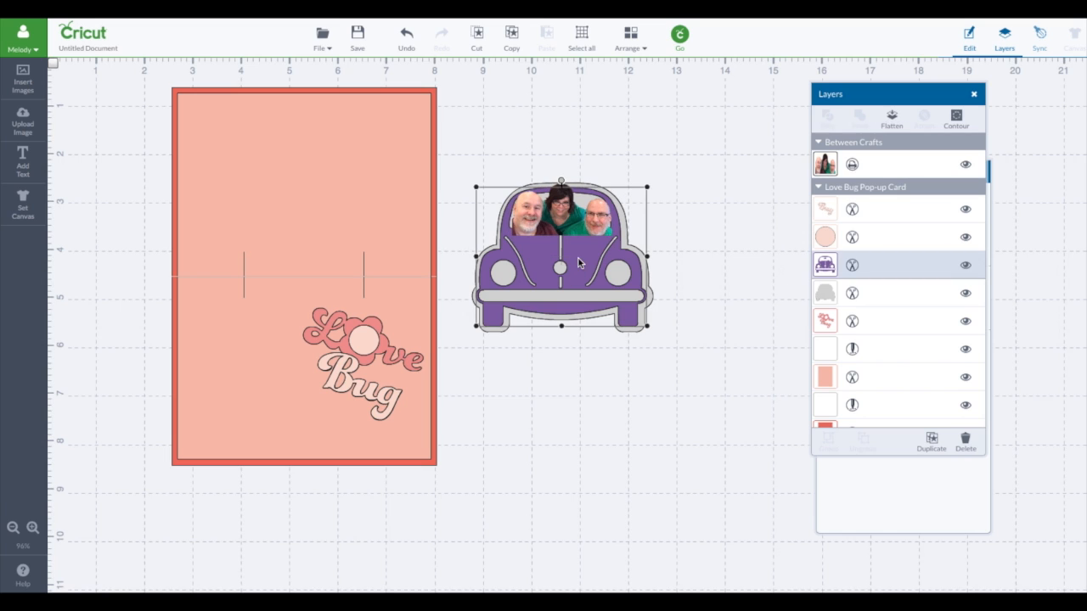
{"action": "left_click", "coordinate": [626, 43]}
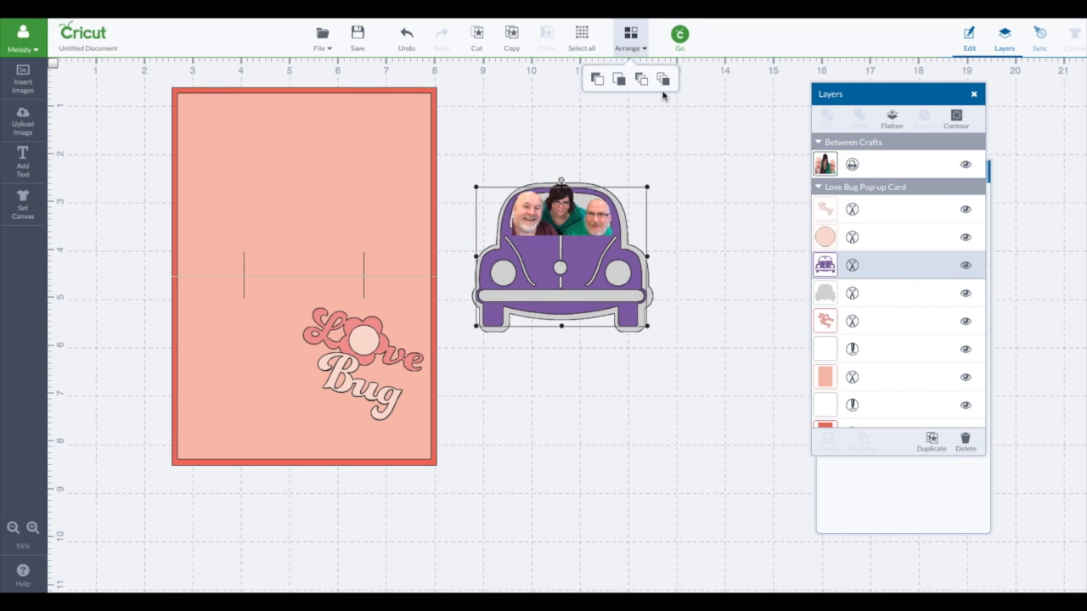
{"action": "left_click", "coordinate": [667, 79]}
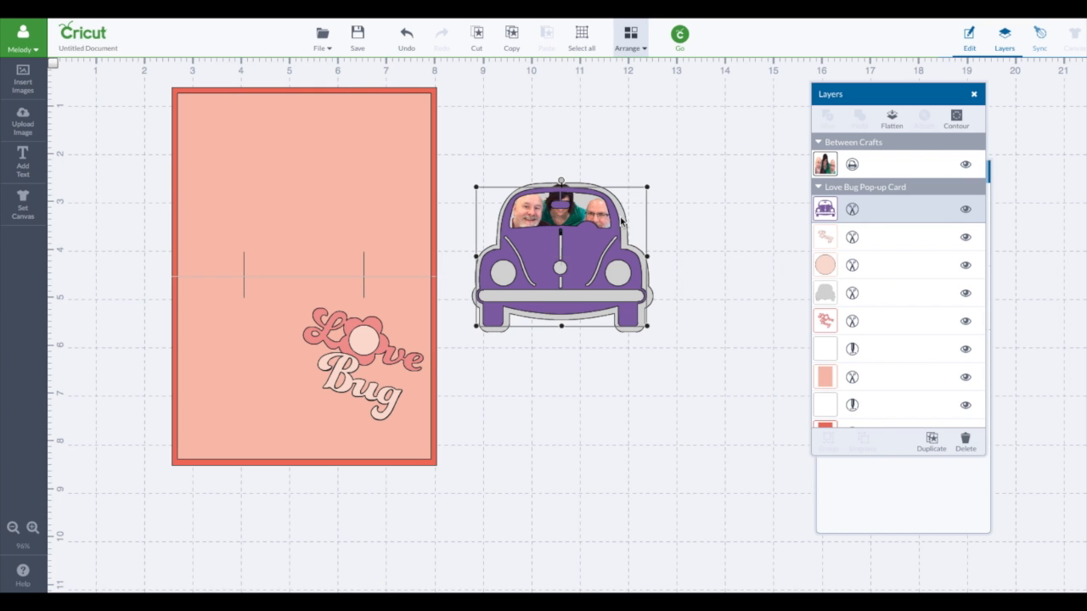
Step: Search My Image Sets for "craft" and open the Cricut Craft Room Basics set
{"action": "left_click", "coordinate": [23, 81]}
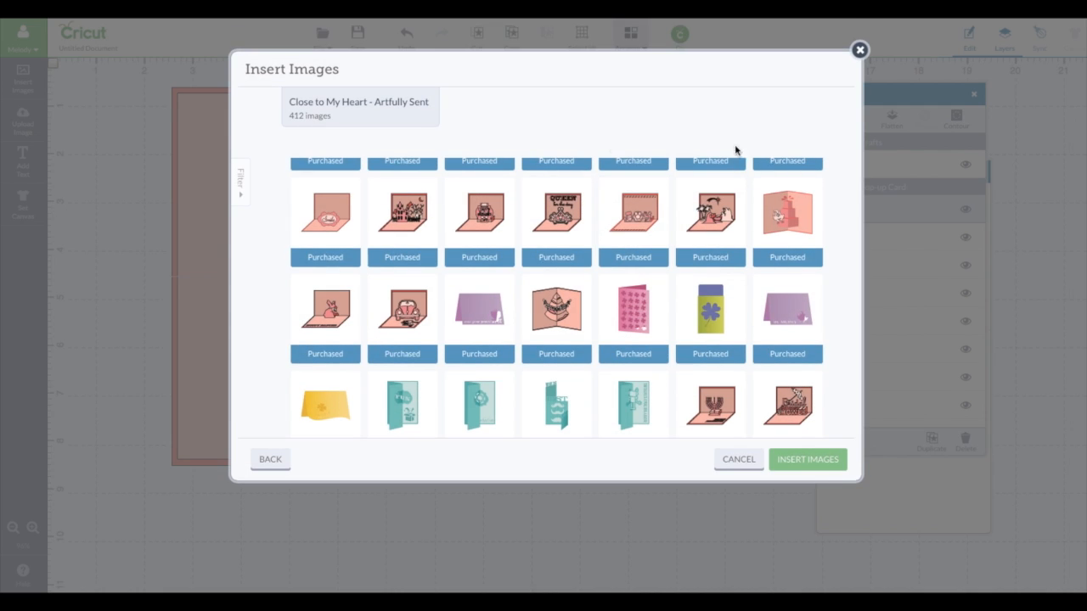
{"action": "left_click", "coordinate": [270, 462]}
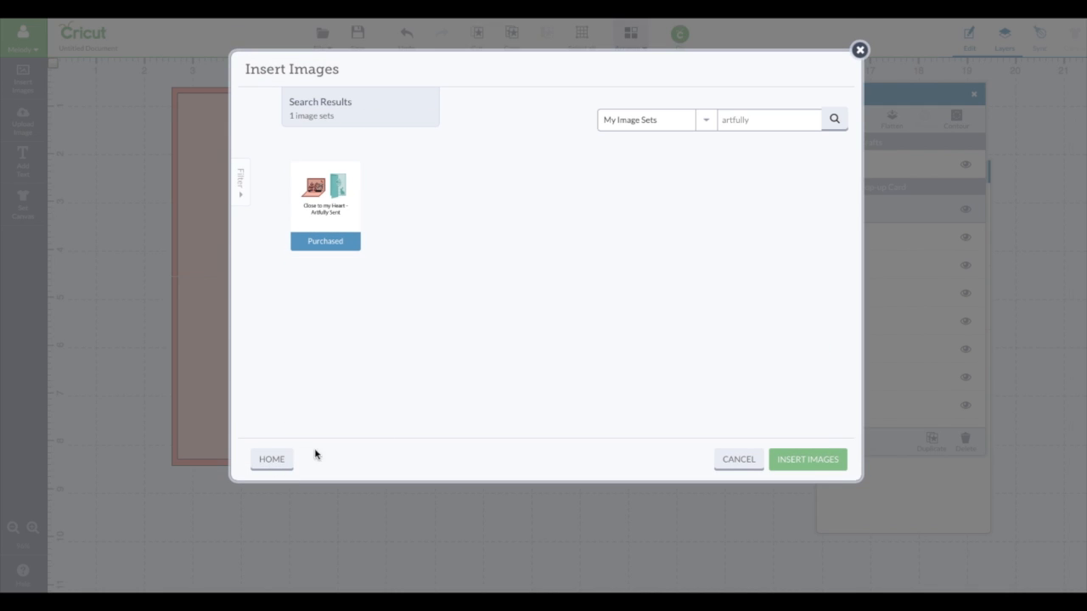
{"action": "left_click", "coordinate": [265, 462]}
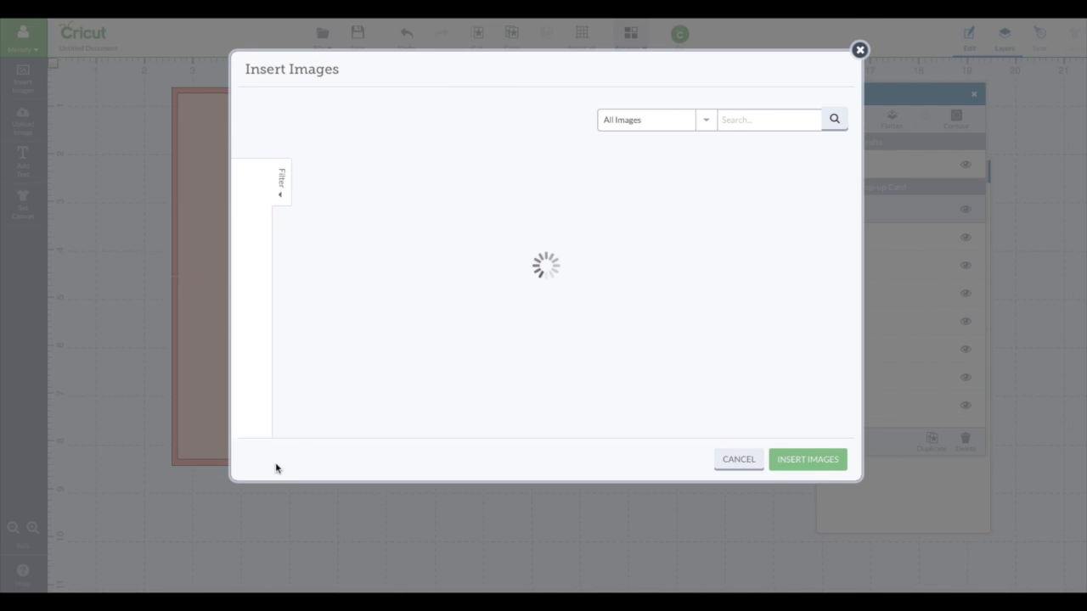
{"action": "left_click", "coordinate": [701, 121]}
{"action": "left_click", "coordinate": [619, 203]}
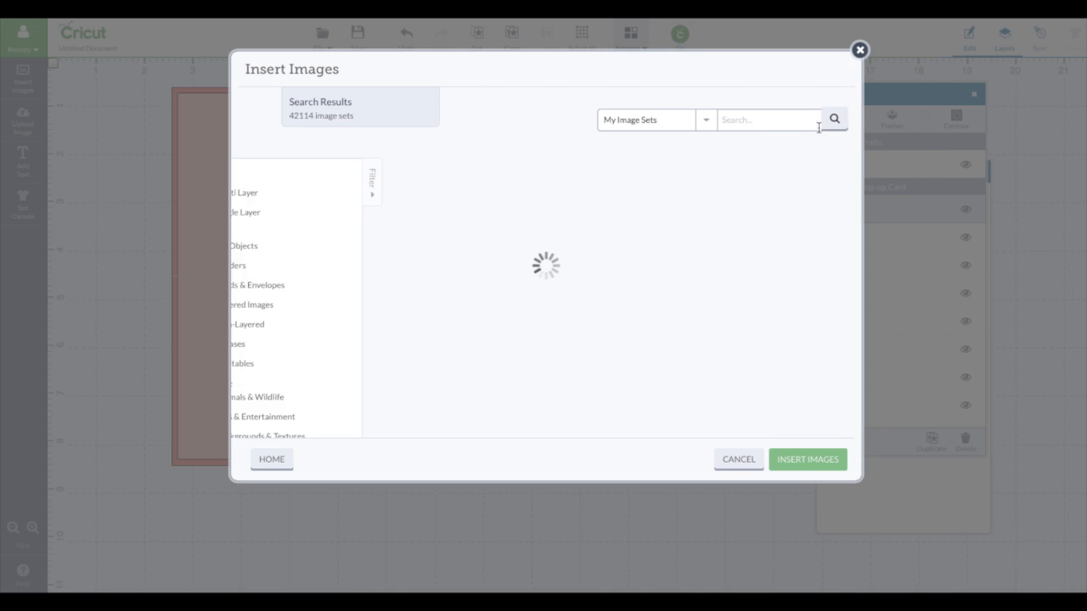
{"action": "left_click", "coordinate": [754, 118]}
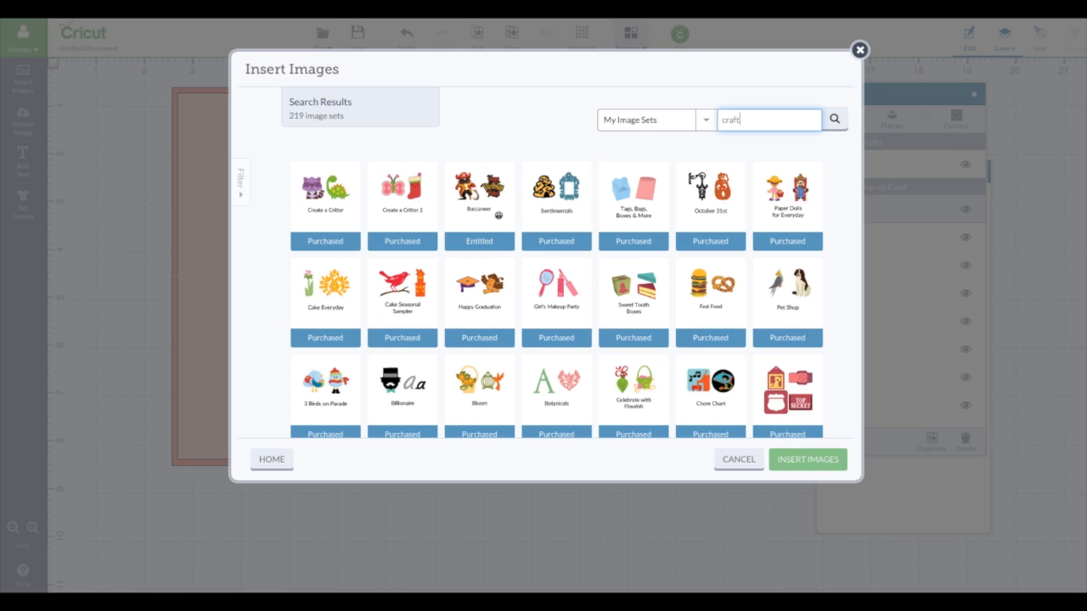
{"action": "type", "text": "craft"}
{"action": "key", "text": "Return"}
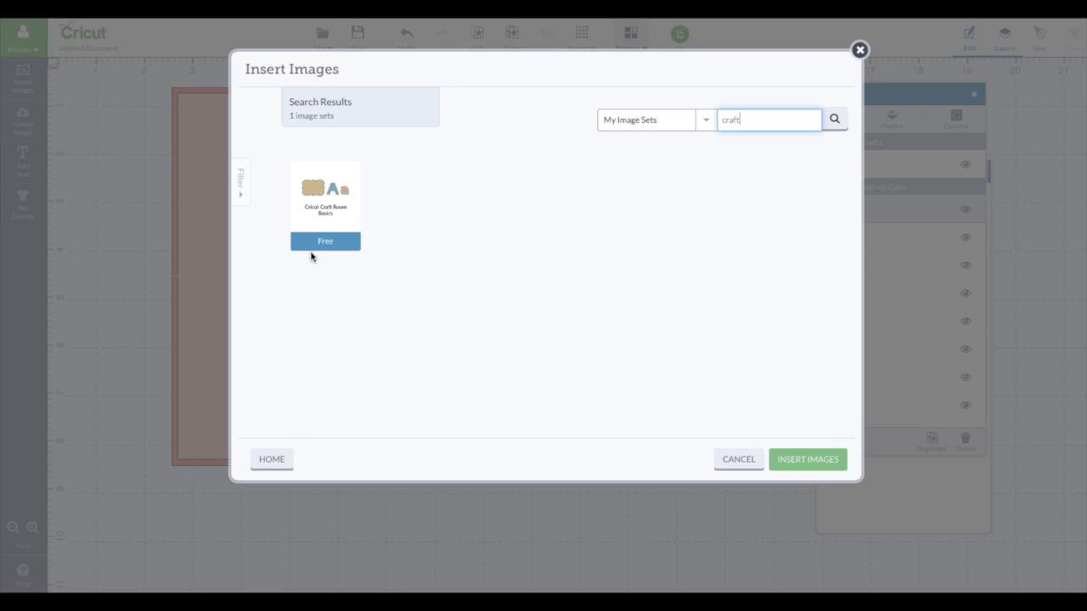
{"action": "left_click", "coordinate": [313, 207]}
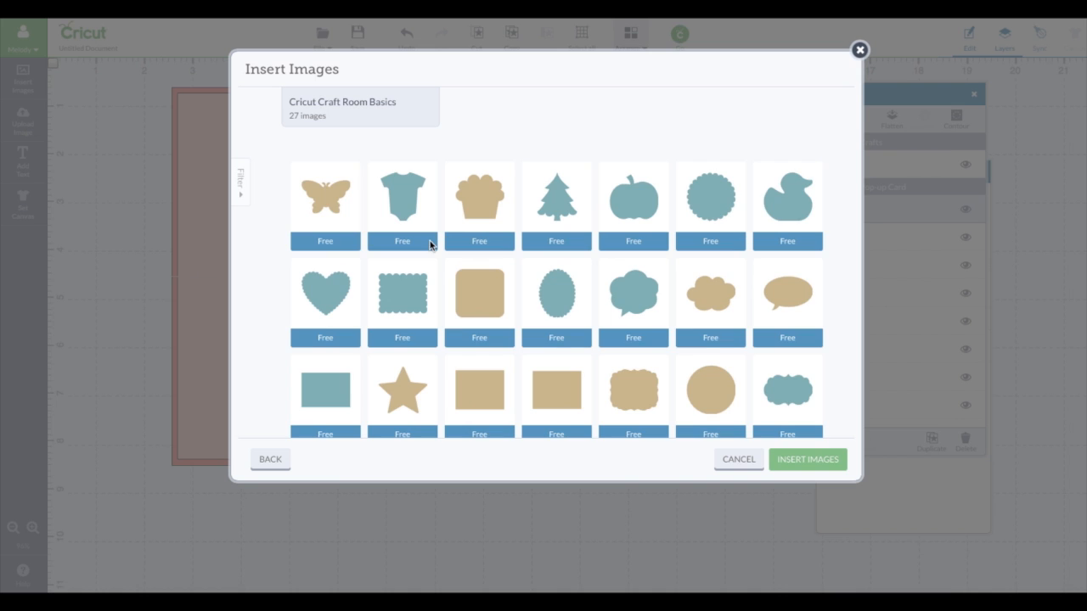
Step: Insert the Note Card shape, shrink it to a square about 0.6 in wide and place it above the car
{"action": "left_click", "coordinate": [455, 304]}
{"action": "mouse_move", "coordinate": [481, 310]}
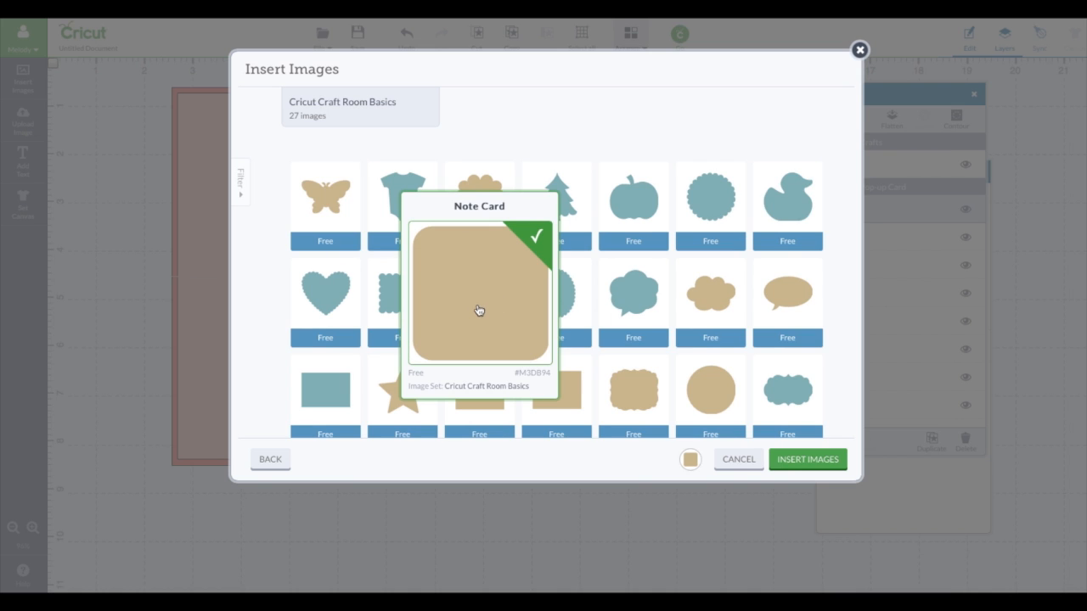
{"action": "left_click", "coordinate": [790, 463]}
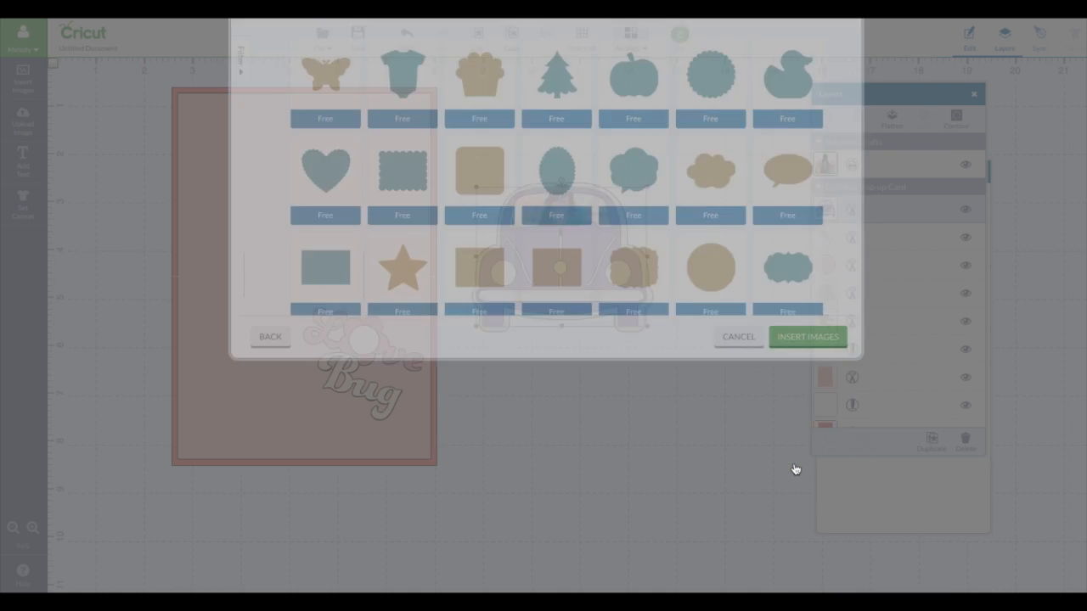
{"action": "left_click_drag", "start_coordinate": [379, 361], "coordinate": [549, 395]}
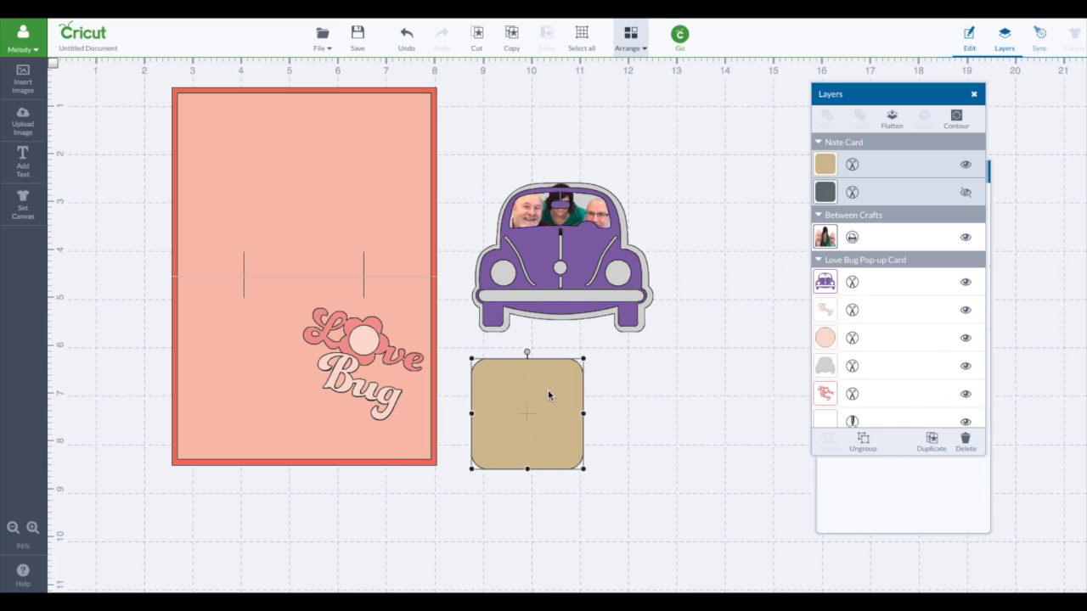
{"action": "left_click_drag", "start_coordinate": [472, 364], "coordinate": [560, 123]}
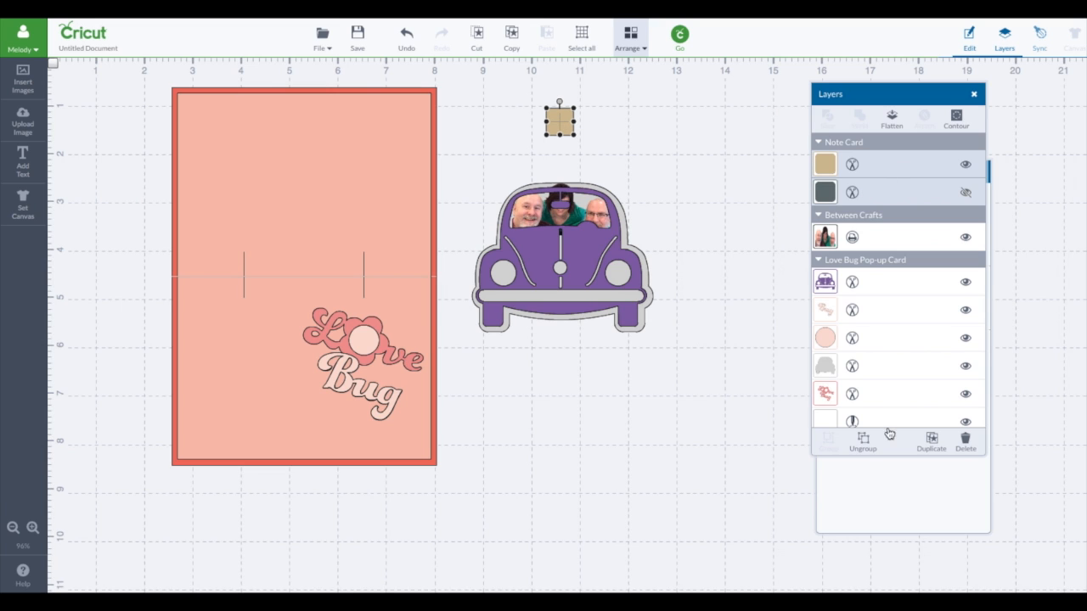
Step: Ungroup the note card and delete its hidden dark grey layer, leaving only the tan square
{"action": "left_click", "coordinate": [861, 443]}
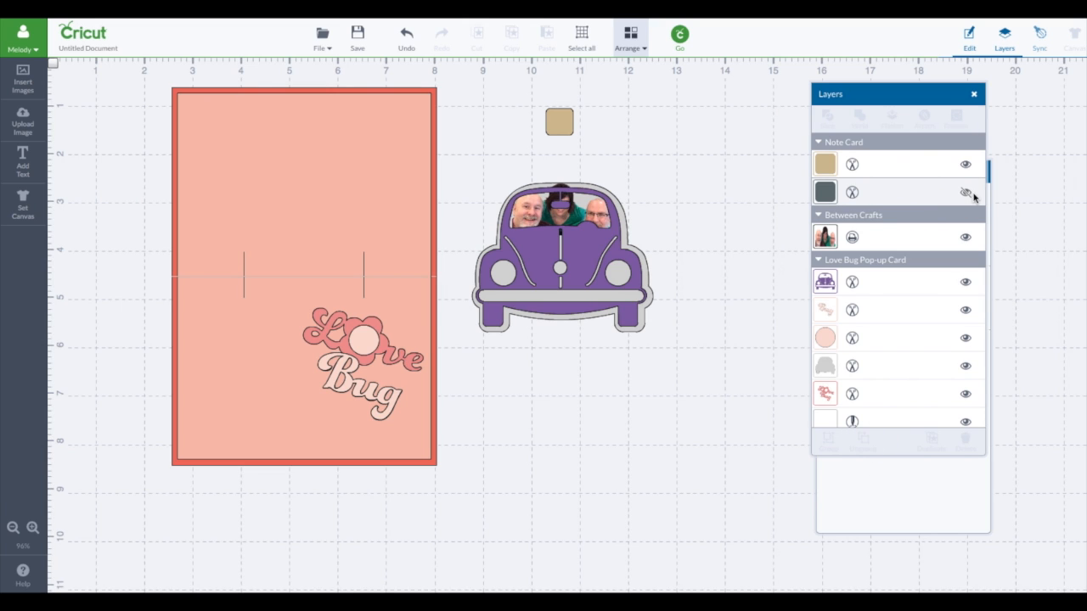
{"action": "left_click", "coordinate": [968, 194]}
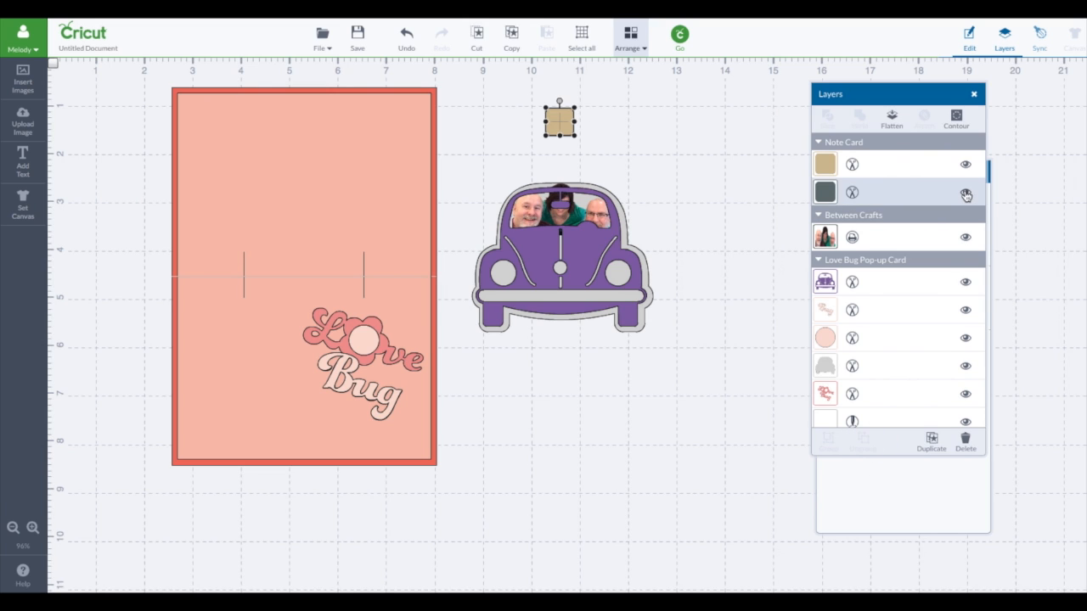
{"action": "left_click", "coordinate": [965, 442]}
{"action": "left_click_drag", "start_coordinate": [561, 118], "coordinate": [562, 126]}
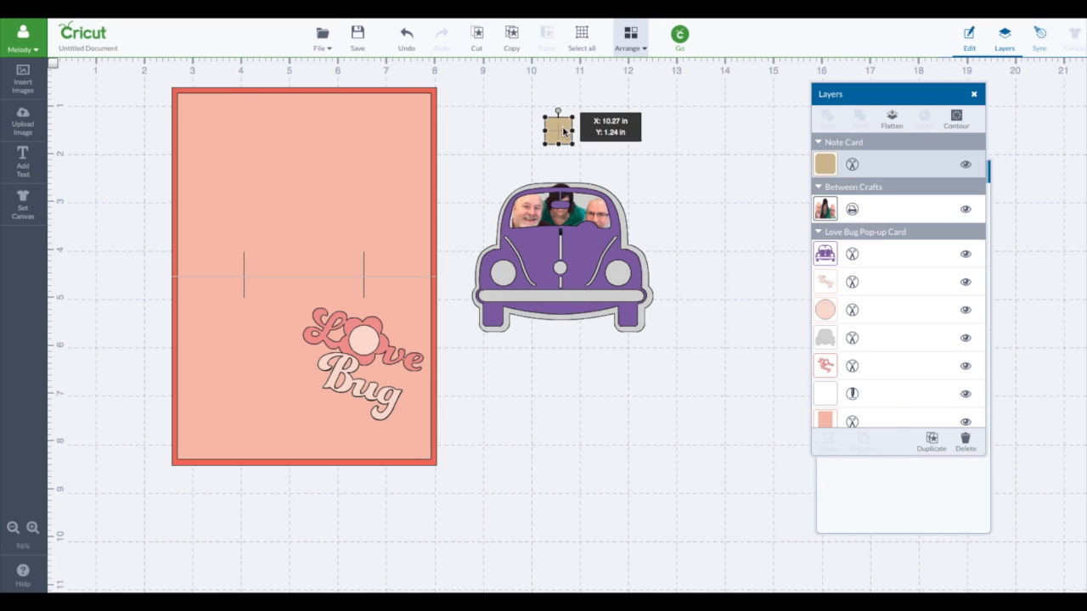
Step: Move the purple car layer off the photo, place the tan square over its rear-view mirror and slice the two shapes
{"action": "left_click_drag", "start_coordinate": [574, 251], "coordinate": [682, 180]}
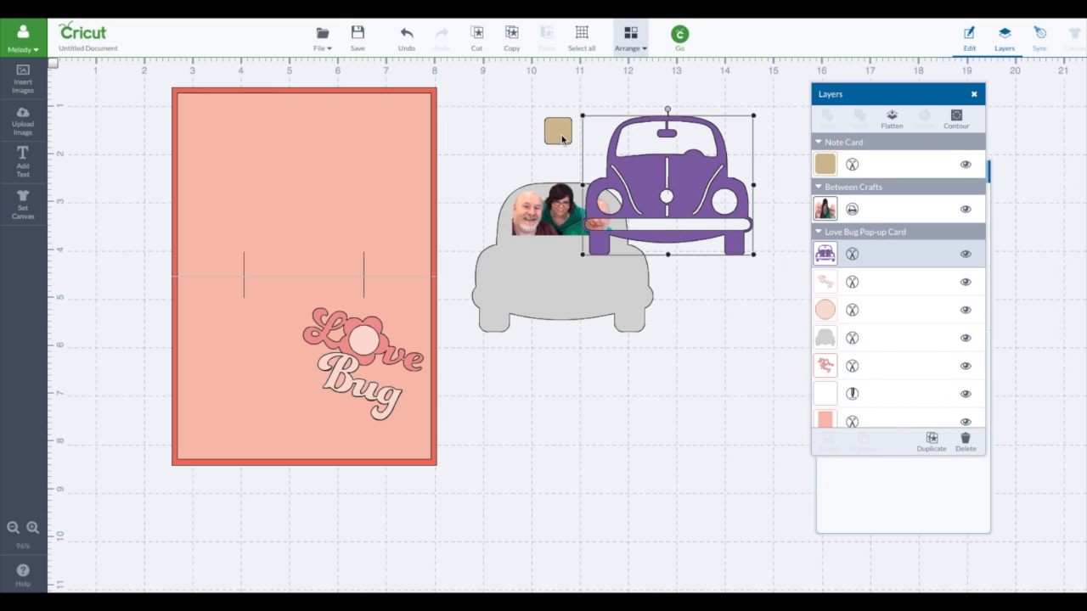
{"action": "left_click_drag", "start_coordinate": [563, 139], "coordinate": [669, 136]}
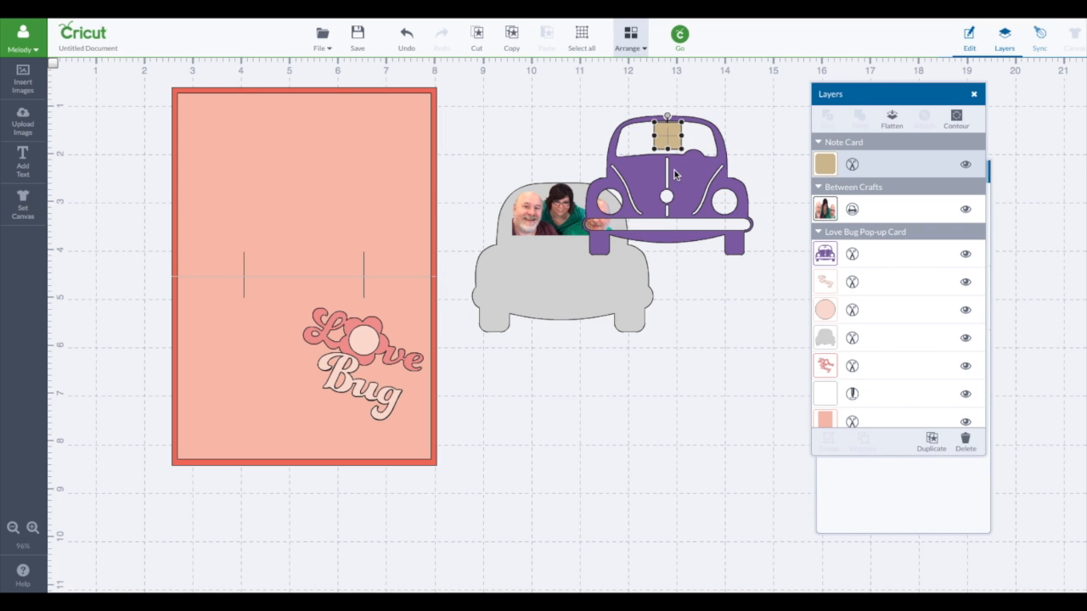
{"action": "left_click", "coordinate": [688, 167], "text": "shift"}
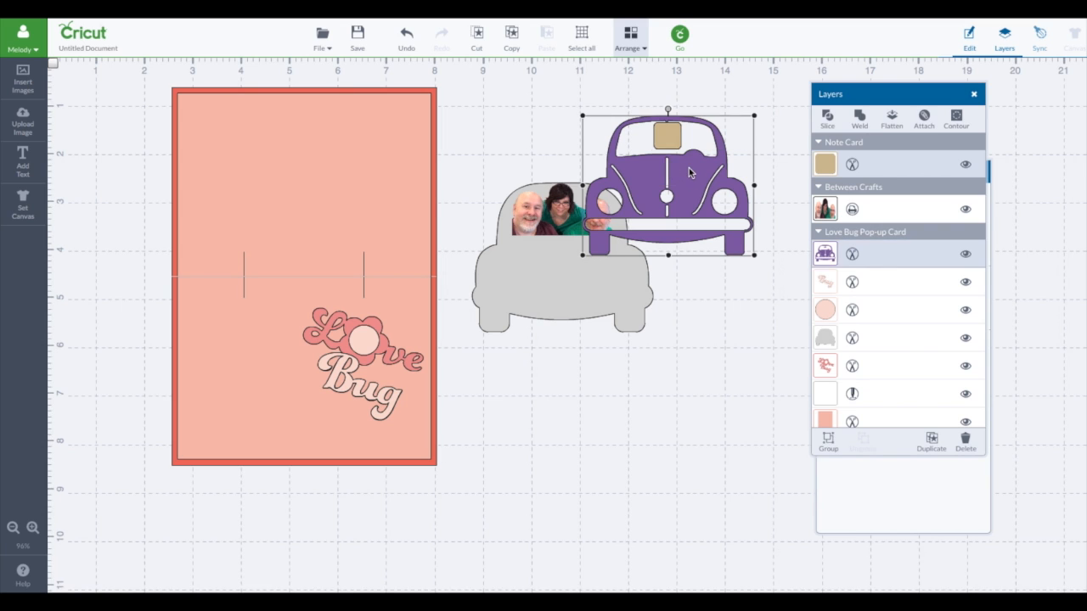
{"action": "left_click", "coordinate": [828, 119]}
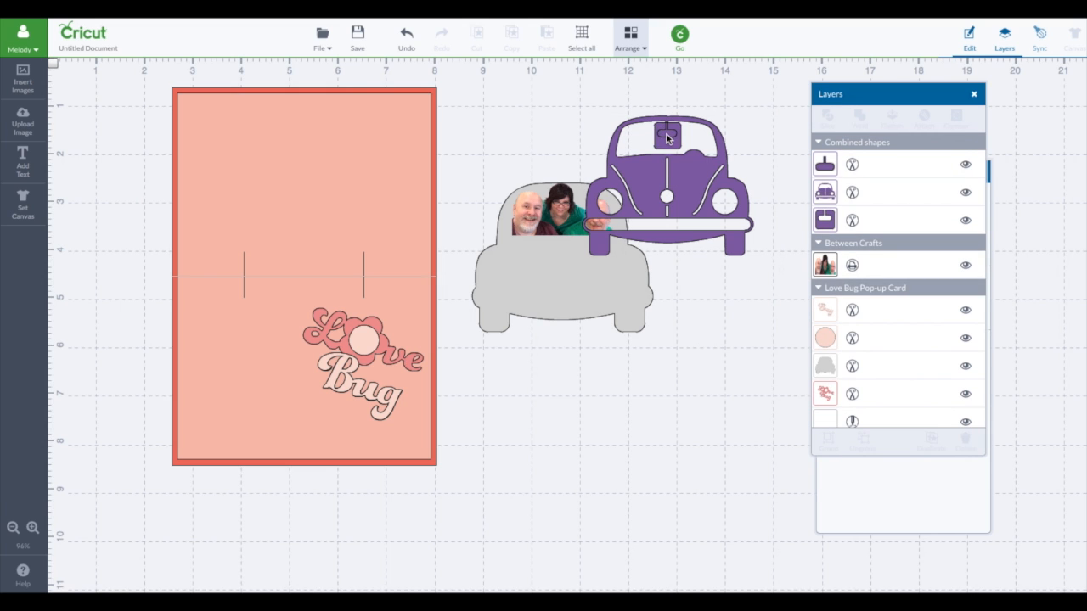
Step: Separate the sliced pieces by moving the cut-out mirror and the purple car body away from the leftover square
{"action": "left_click_drag", "start_coordinate": [667, 134], "coordinate": [736, 95]}
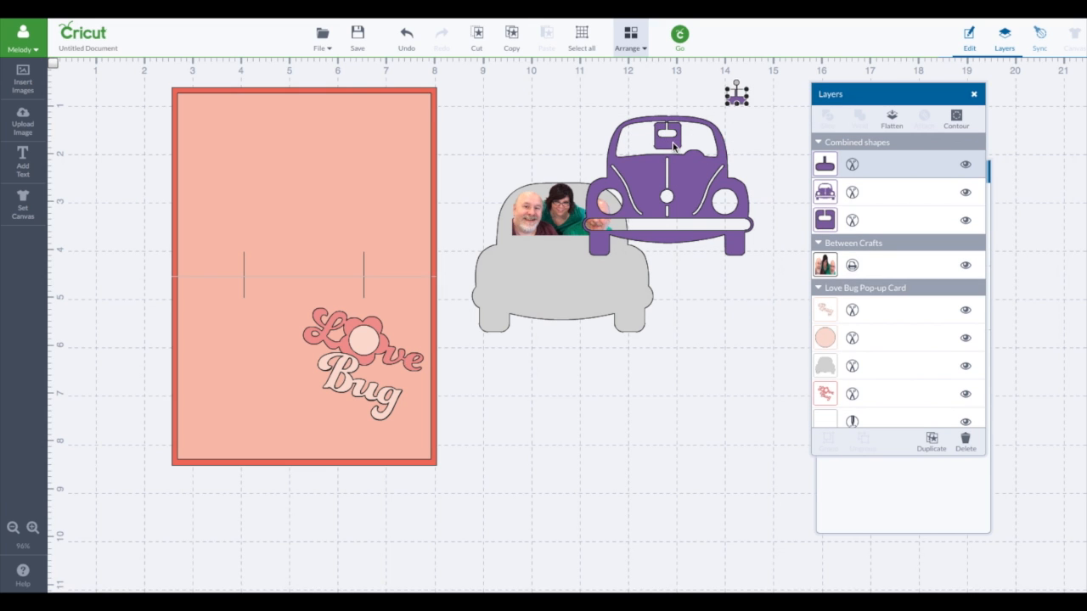
{"action": "left_click", "coordinate": [671, 145]}
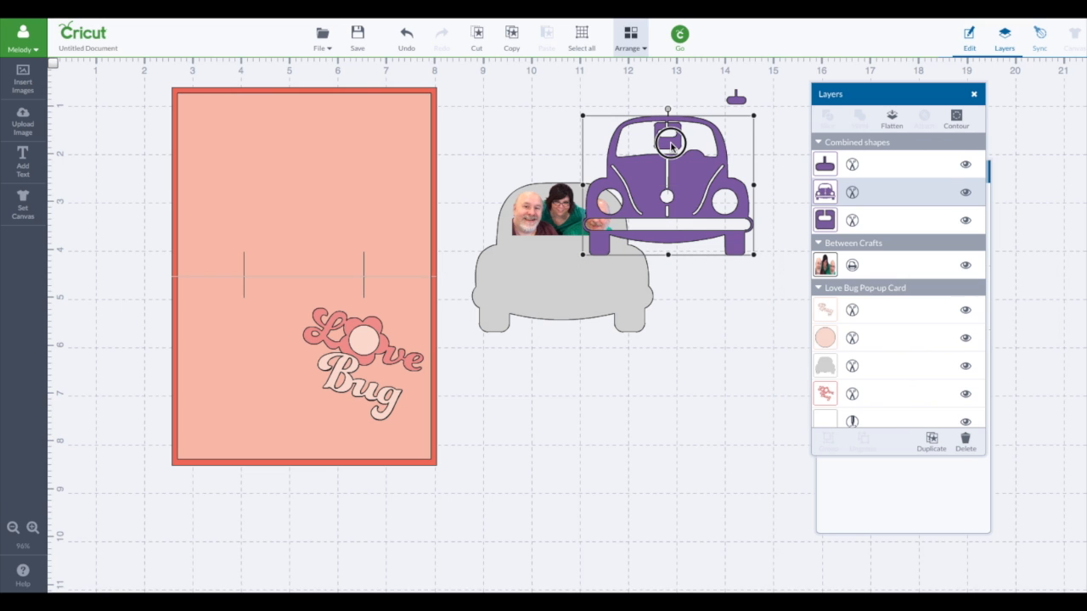
{"action": "left_click_drag", "start_coordinate": [671, 144], "coordinate": [663, 151]}
{"action": "left_click_drag", "start_coordinate": [598, 201], "coordinate": [725, 203]}
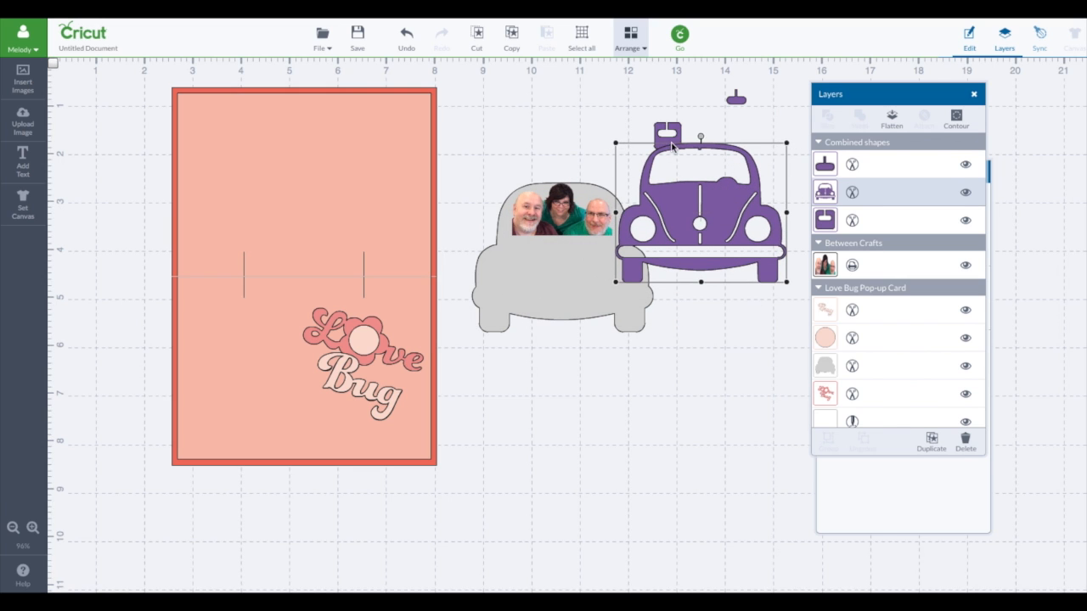
Step: Place the leftover square over the bump on the windshield's lower edge and slice it with the purple car layer
{"action": "left_click", "coordinate": [671, 130]}
{"action": "left_click_drag", "start_coordinate": [674, 130], "coordinate": [731, 152]}
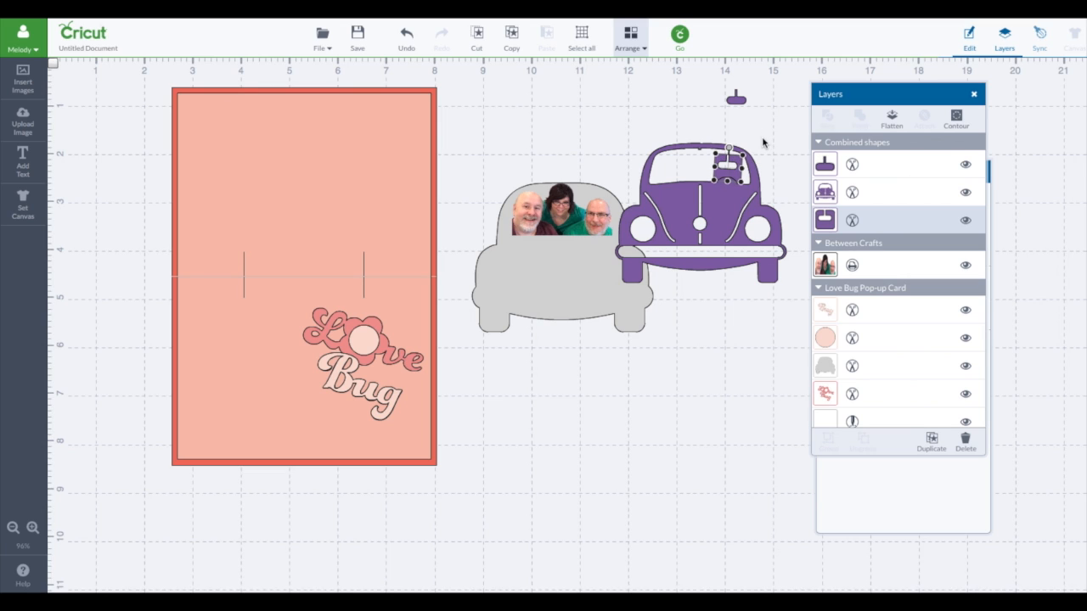
{"action": "left_click", "coordinate": [762, 151]}
{"action": "left_click", "coordinate": [740, 181]}
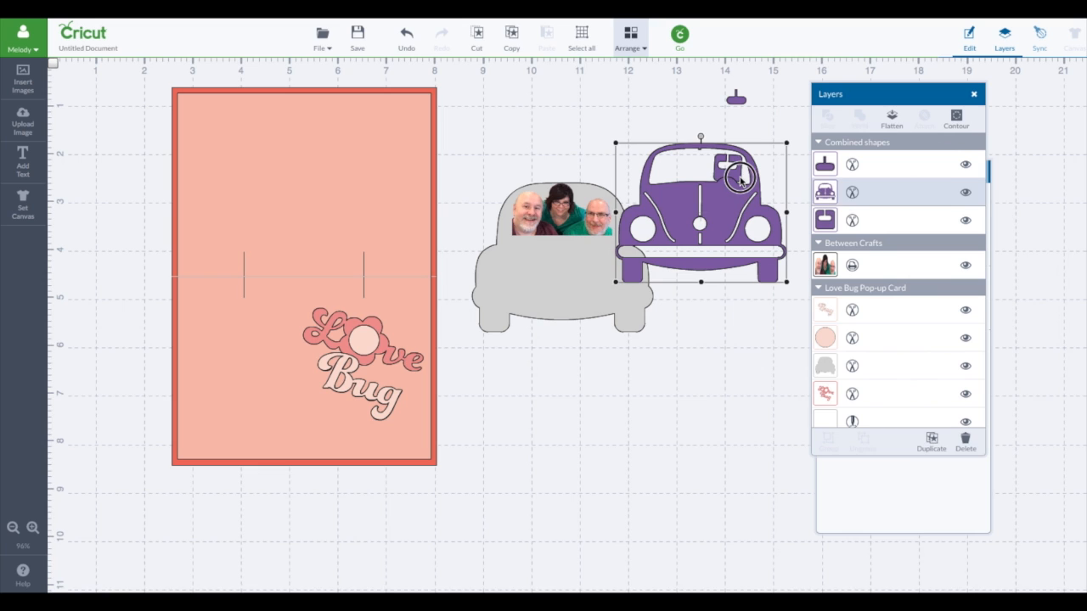
{"action": "left_click_drag", "start_coordinate": [743, 199], "coordinate": [742, 197]}
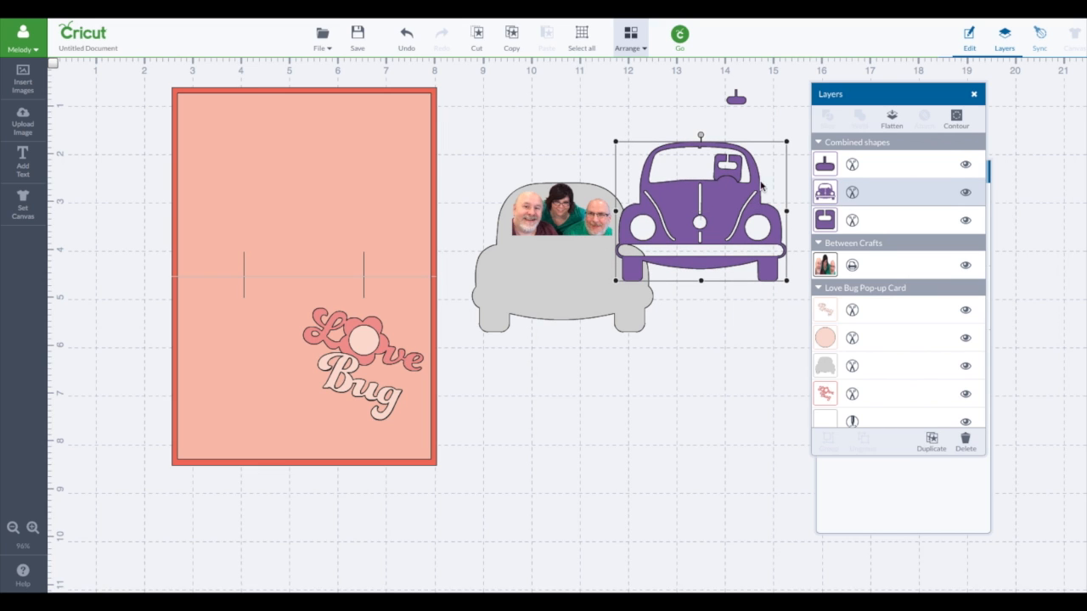
{"action": "left_click", "coordinate": [776, 124]}
{"action": "left_click", "coordinate": [825, 222]}
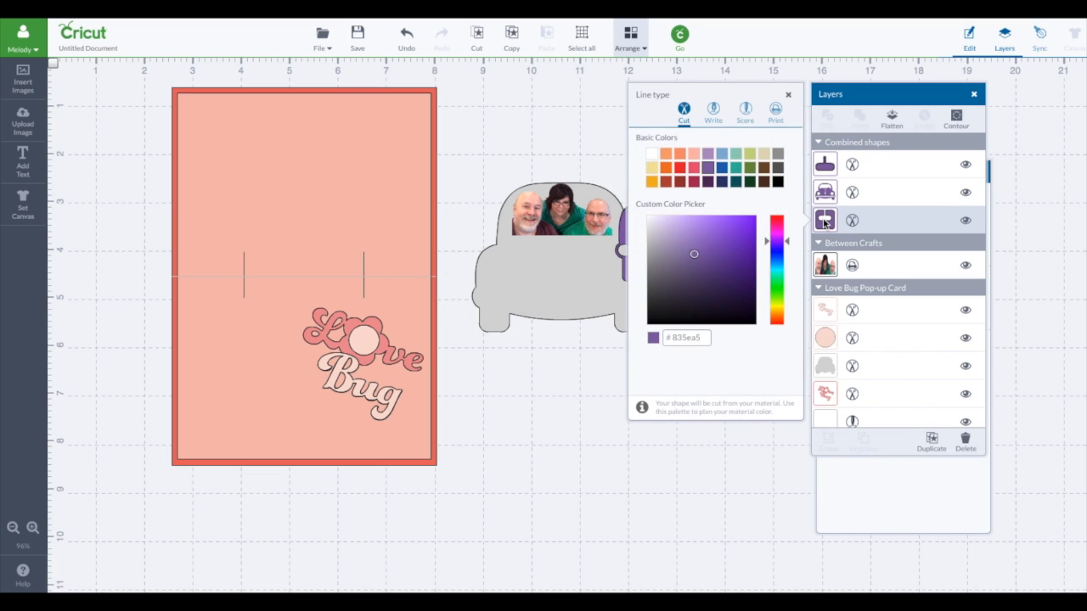
{"action": "left_click", "coordinate": [892, 192], "text": "shift"}
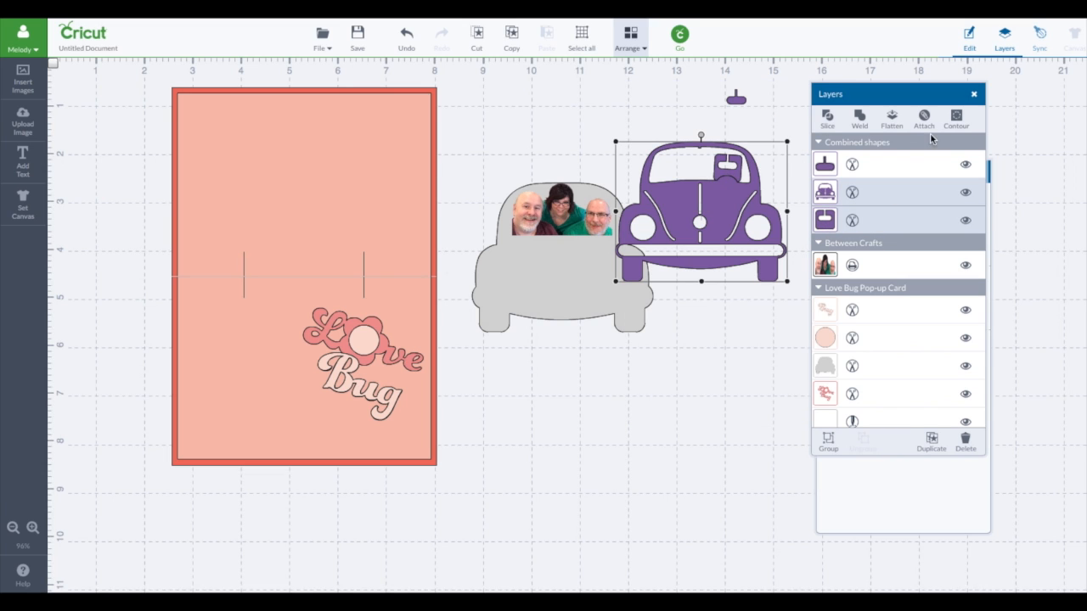
{"action": "left_click", "coordinate": [825, 120]}
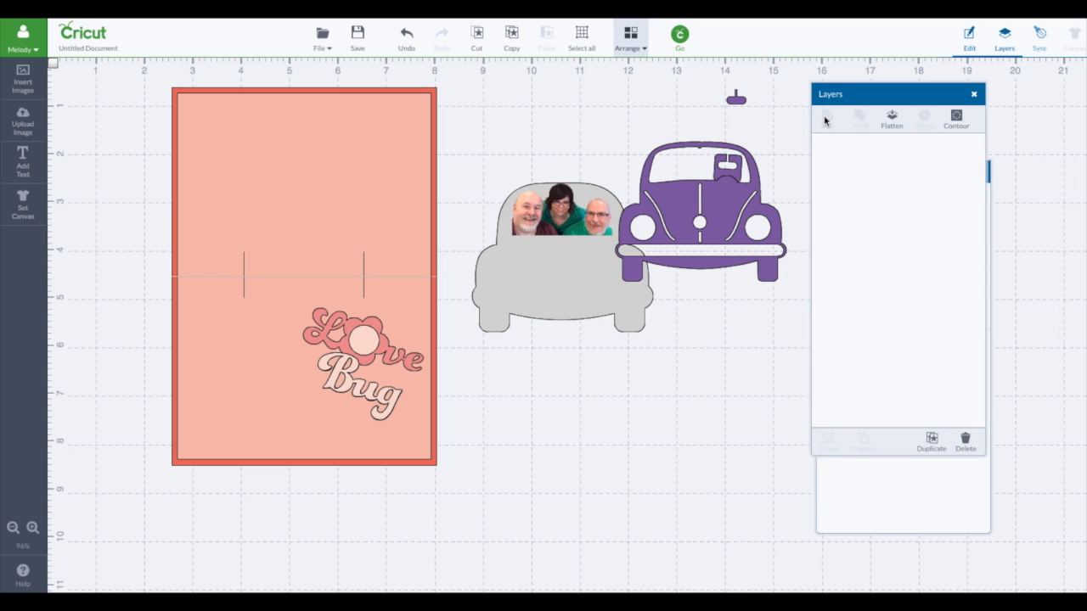
Step: Move the sliced scraps aside and realign the purple car layer over the photo and grey backing
{"action": "left_click_drag", "start_coordinate": [732, 168], "coordinate": [769, 123]}
{"action": "left_click_drag", "start_coordinate": [732, 177], "coordinate": [784, 149]}
{"action": "left_click_drag", "start_coordinate": [741, 203], "coordinate": [600, 248]}
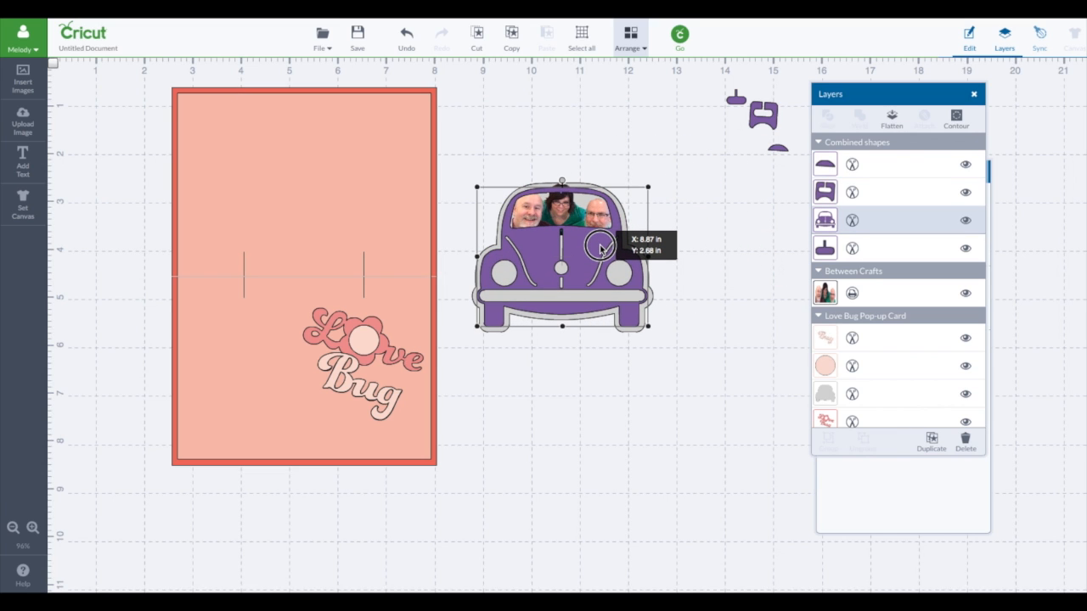
{"action": "left_click_drag", "start_coordinate": [601, 248], "coordinate": [600, 248]}
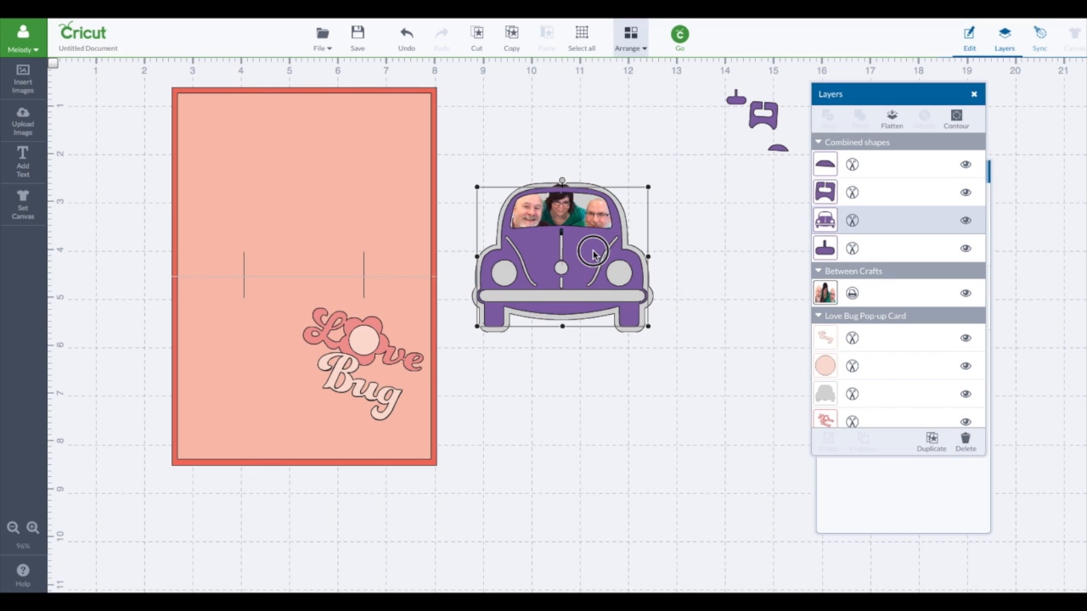
{"action": "left_click_drag", "start_coordinate": [594, 254], "coordinate": [593, 255]}
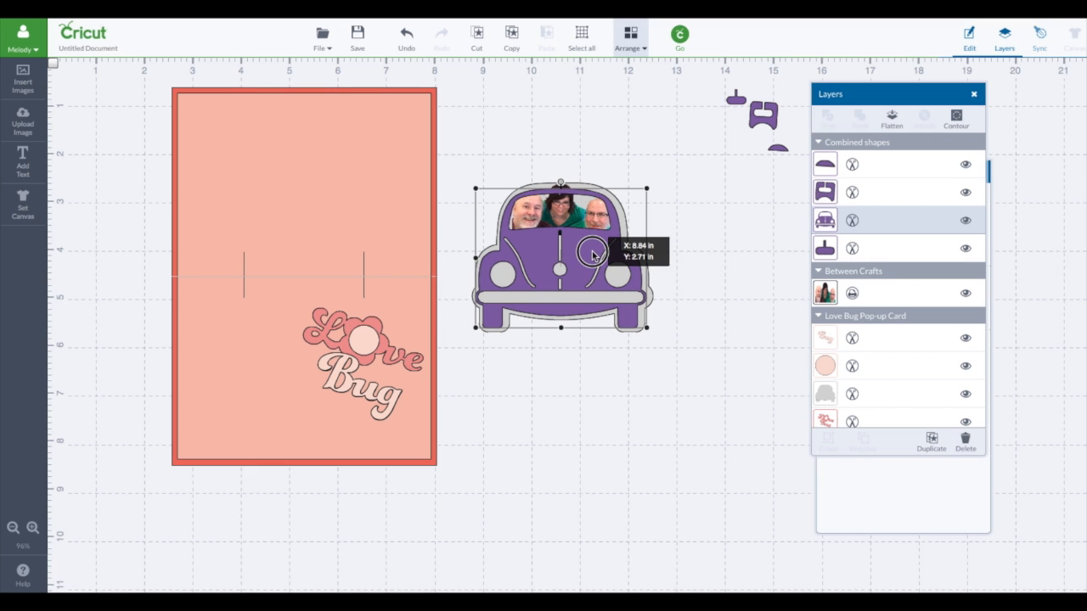
{"action": "left_click_drag", "start_coordinate": [593, 254], "coordinate": [594, 255]}
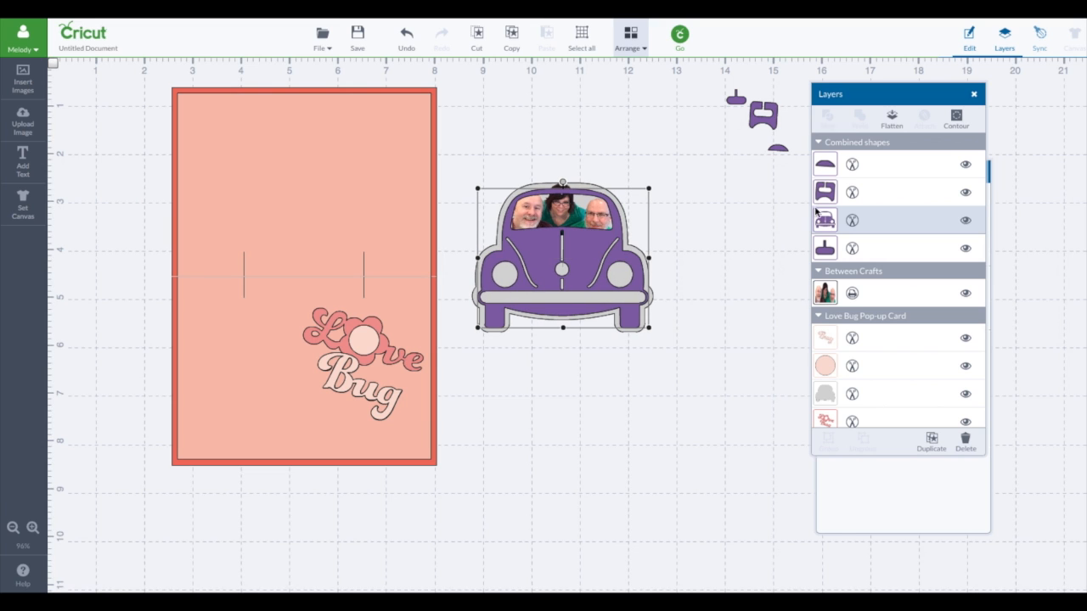
Step: Flatten the photo, grey backing and purple car layers into one printable image and move it slightly upward
{"action": "left_click", "coordinate": [830, 304]}
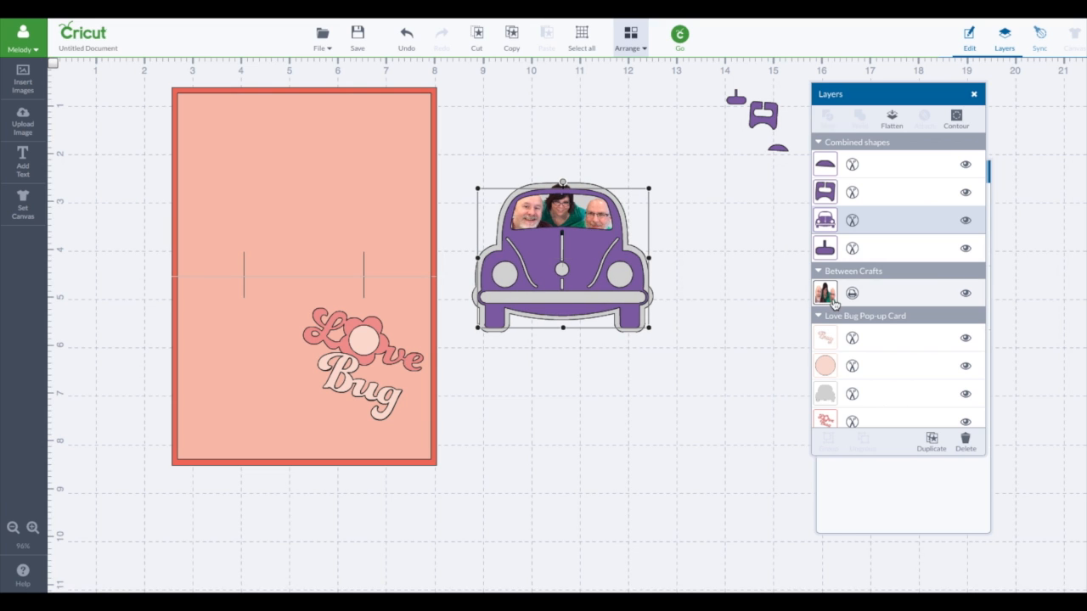
{"action": "left_click", "coordinate": [884, 395], "text": "shift"}
{"action": "left_click", "coordinate": [874, 223], "text": "shift"}
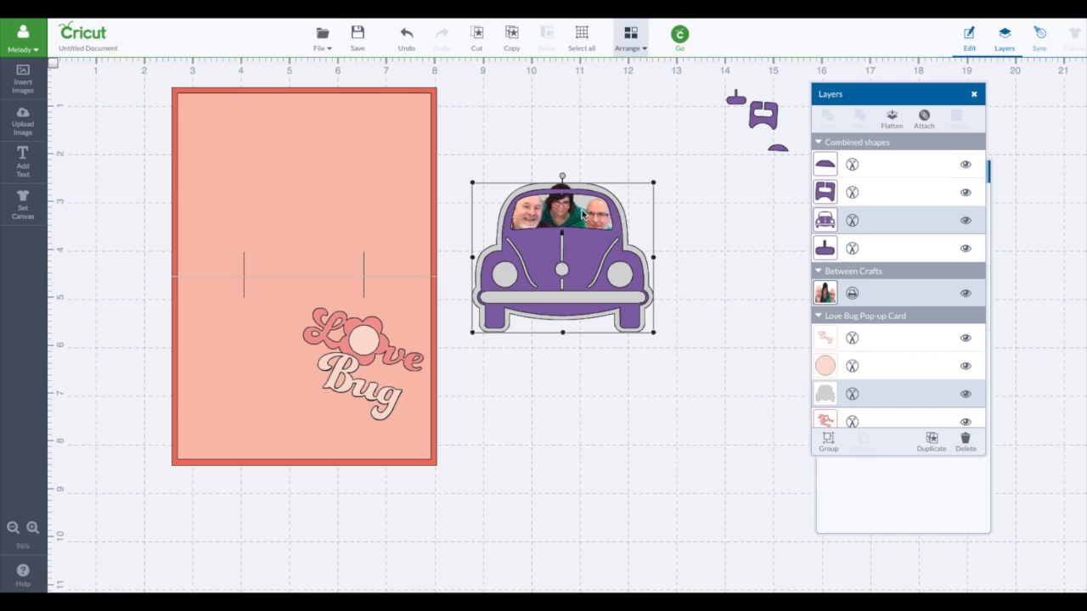
{"action": "left_click", "coordinate": [894, 121]}
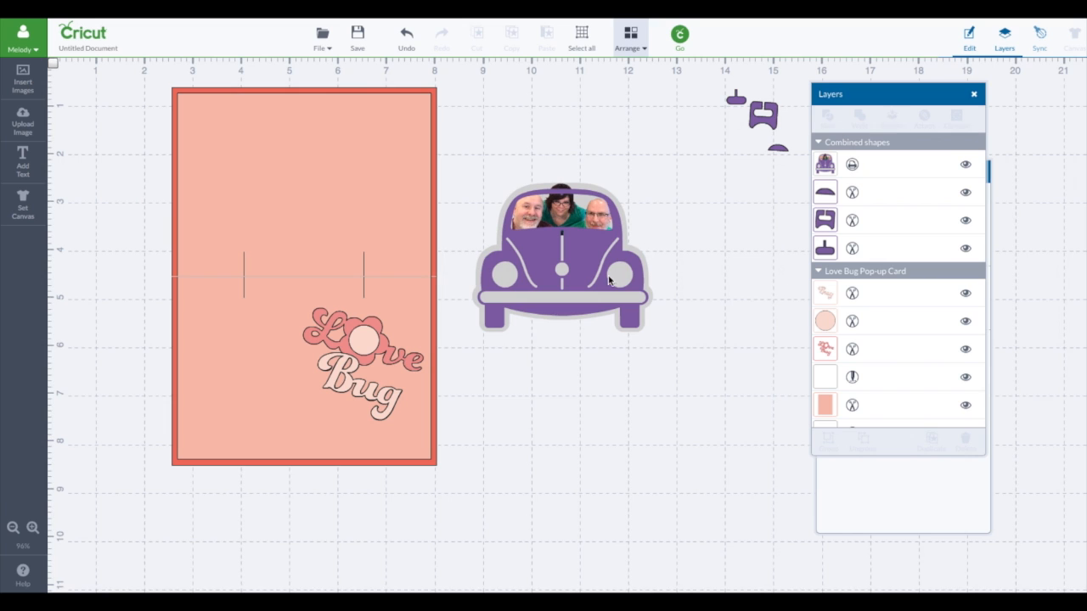
{"action": "left_click_drag", "start_coordinate": [608, 280], "coordinate": [602, 255]}
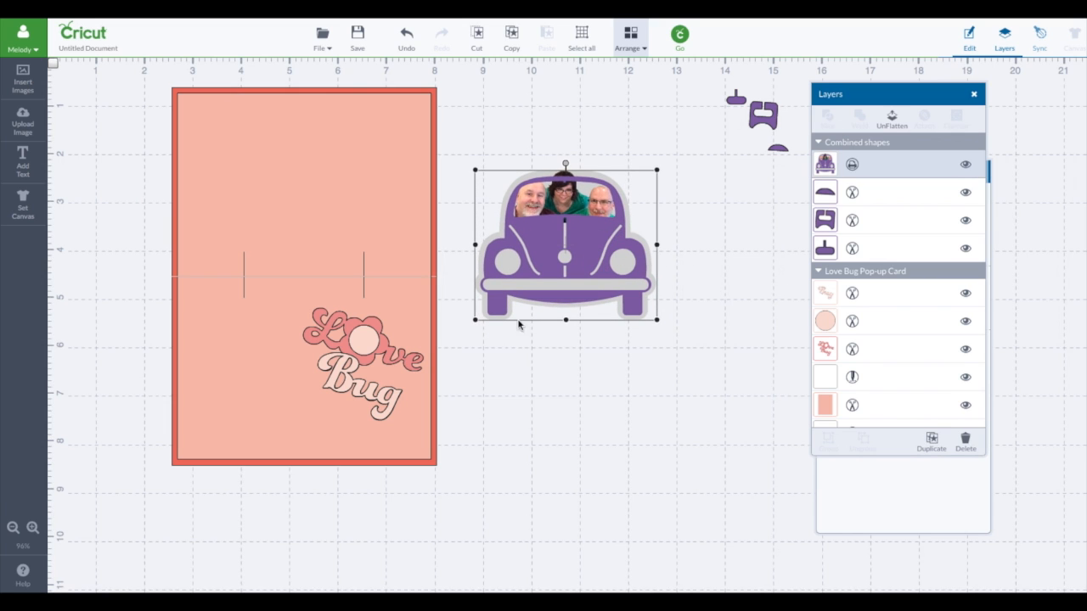
{"action": "left_click", "coordinate": [683, 310]}
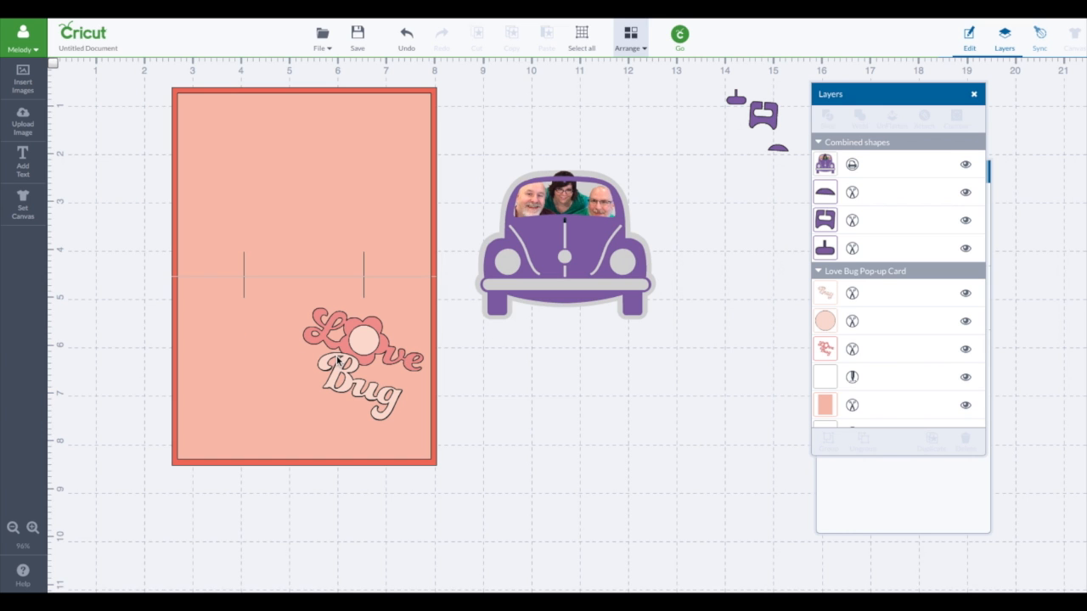
Step: Open the mat preview and examine the pieces laid out on each mat
{"action": "left_click", "coordinate": [680, 34]}
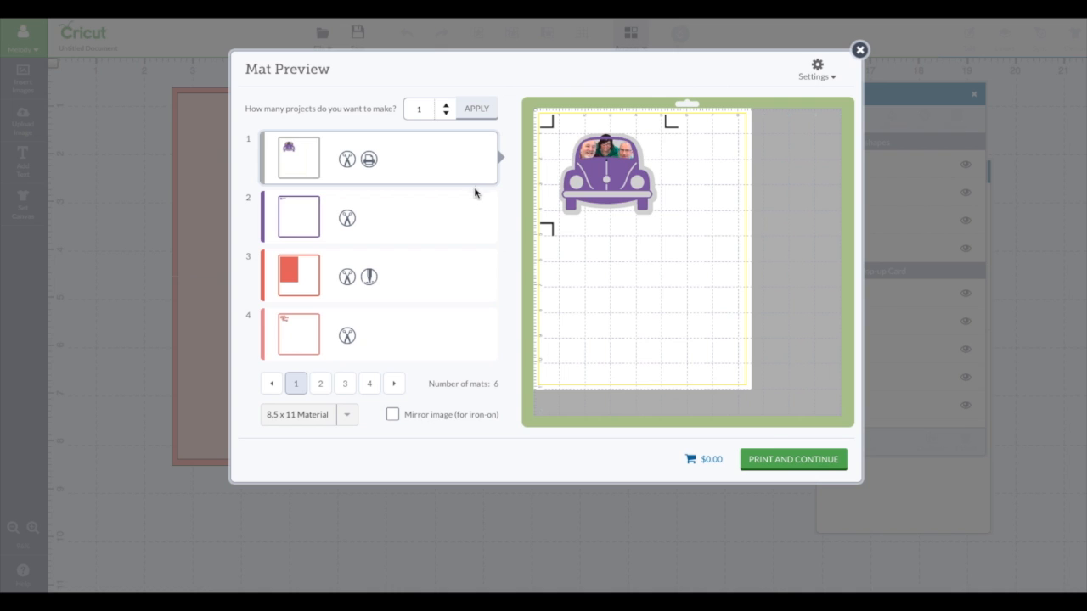
{"action": "left_click", "coordinate": [435, 220]}
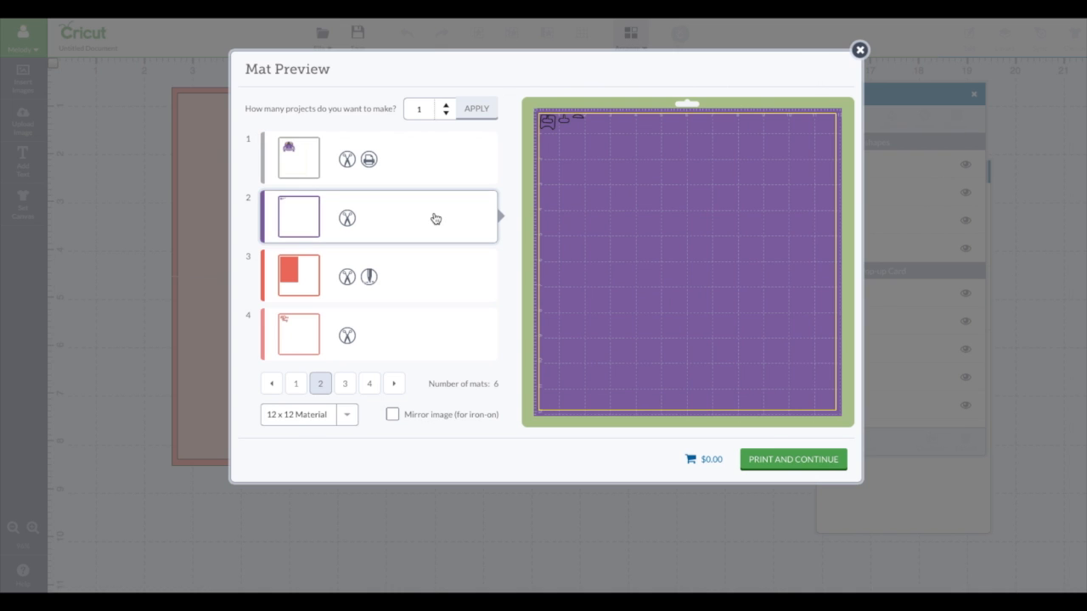
{"action": "left_click", "coordinate": [422, 281]}
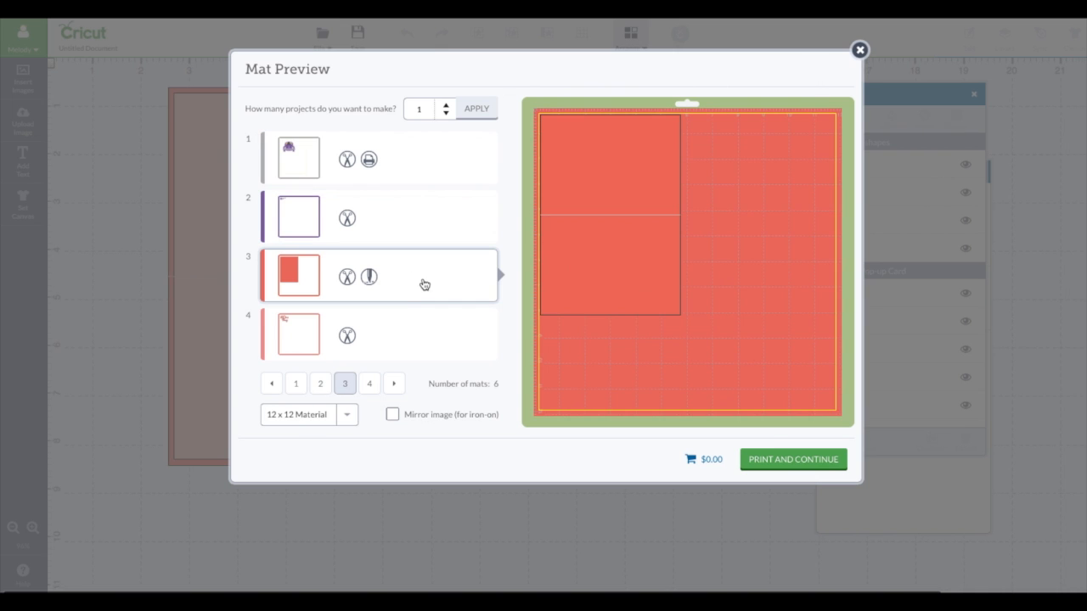
{"action": "left_click", "coordinate": [407, 352]}
{"action": "left_click", "coordinate": [394, 383]}
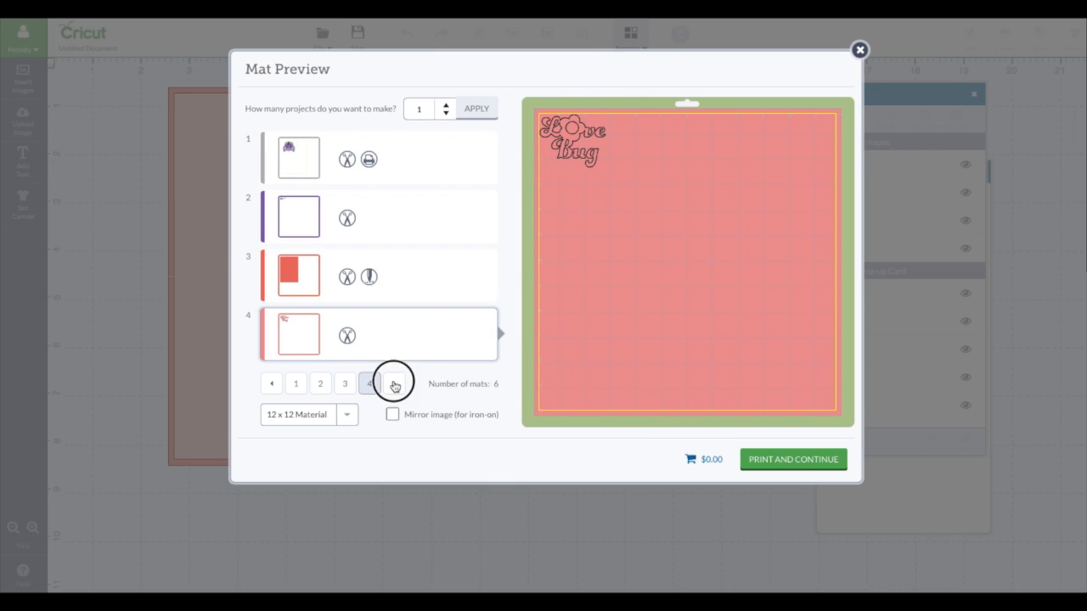
{"action": "left_click", "coordinate": [414, 216]}
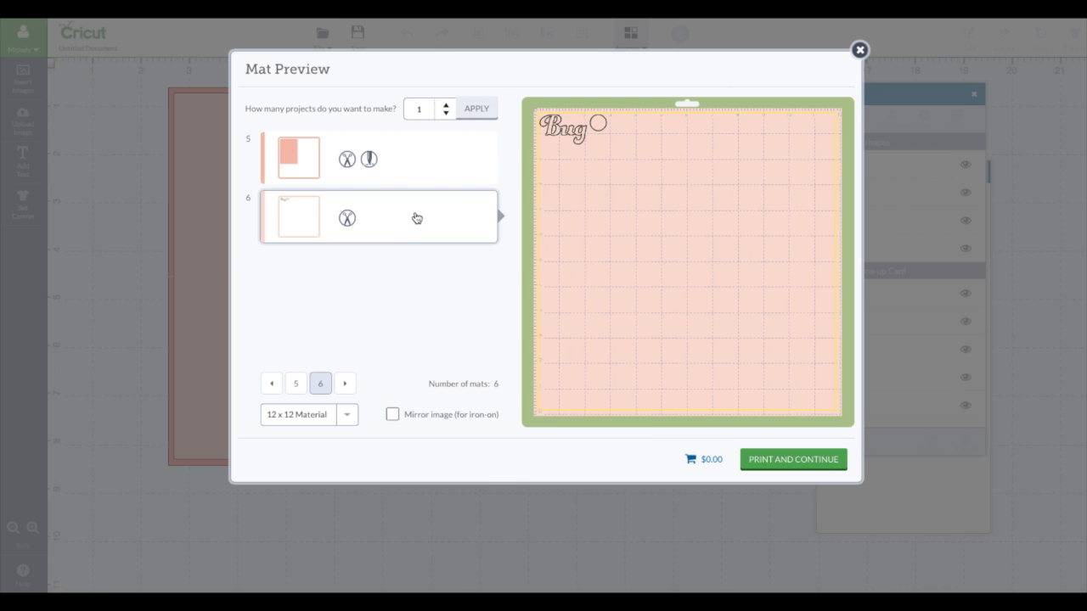
{"action": "left_click", "coordinate": [422, 153]}
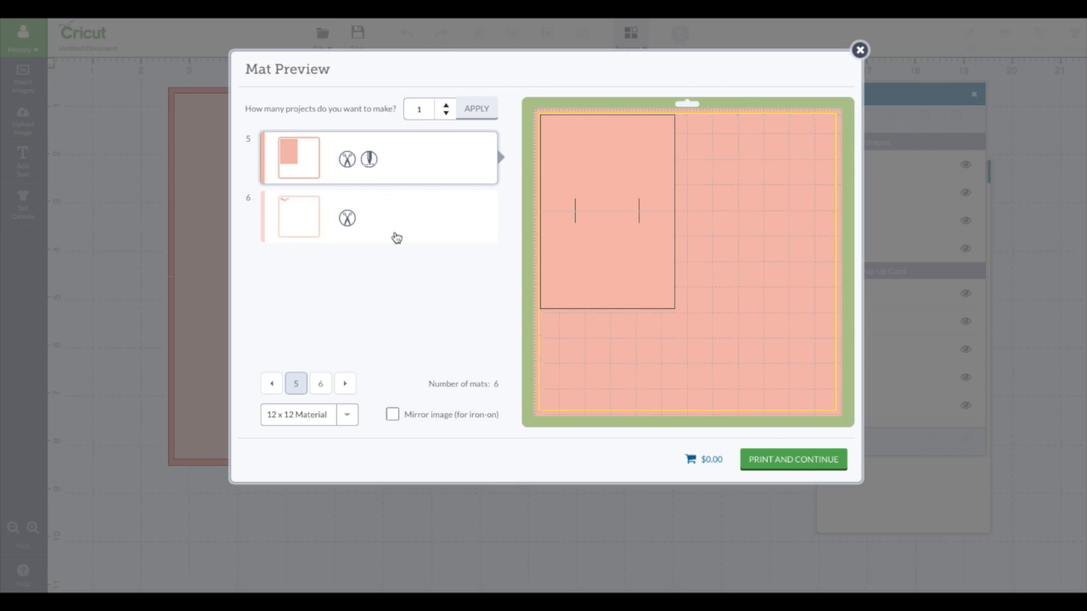
Step: Examine the pieces laid out on the red, pink and purple mats and close the mat preview
{"action": "left_click", "coordinate": [272, 384]}
{"action": "left_click", "coordinate": [308, 284]}
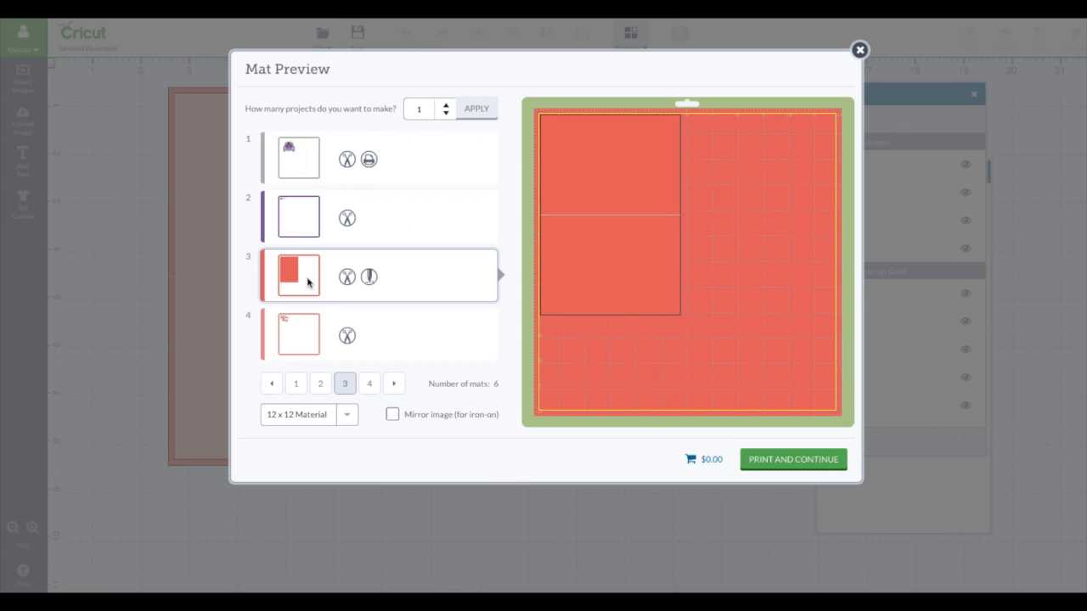
{"action": "left_click", "coordinate": [398, 325]}
{"action": "left_click", "coordinate": [398, 207]}
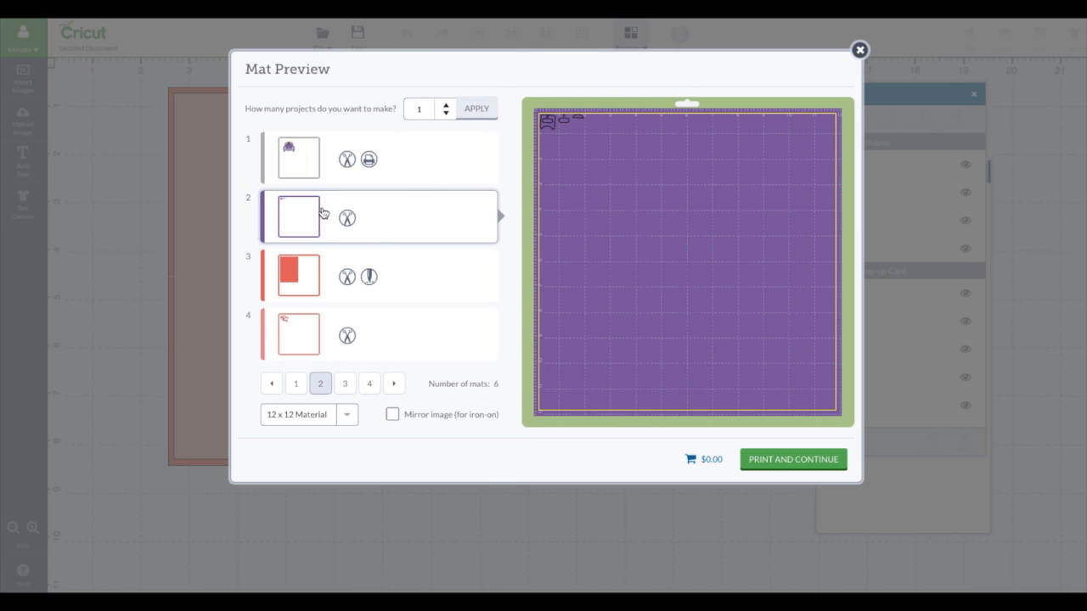
{"action": "left_click", "coordinate": [860, 49]}
Step: Delete the three leftover purple scraps from the canvas and reopen the mat preview
{"action": "left_click_drag", "start_coordinate": [698, 84], "coordinate": [795, 180]}
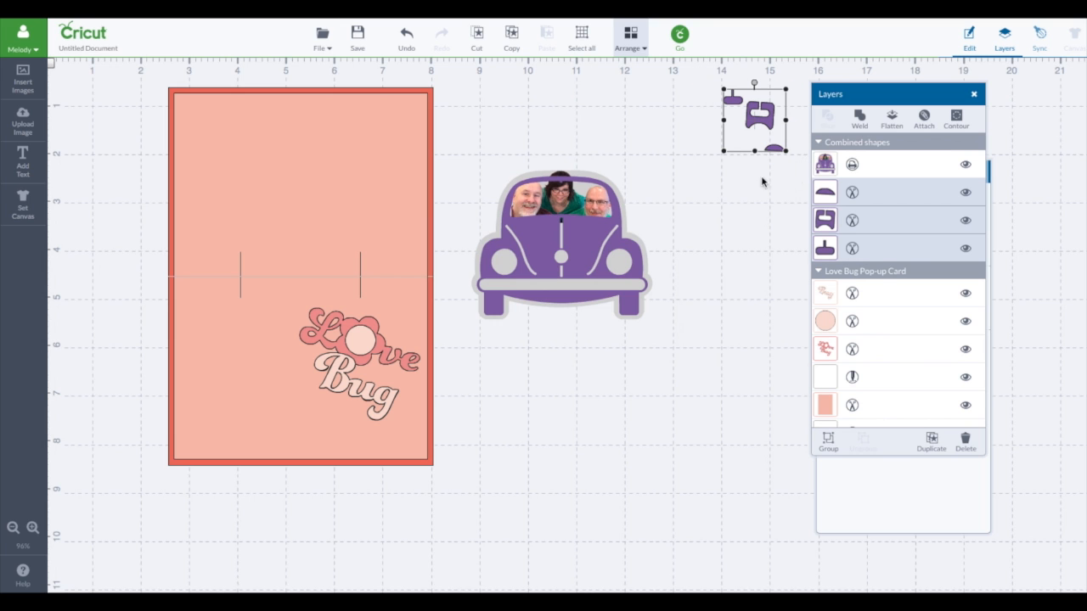
{"action": "left_click", "coordinate": [966, 440]}
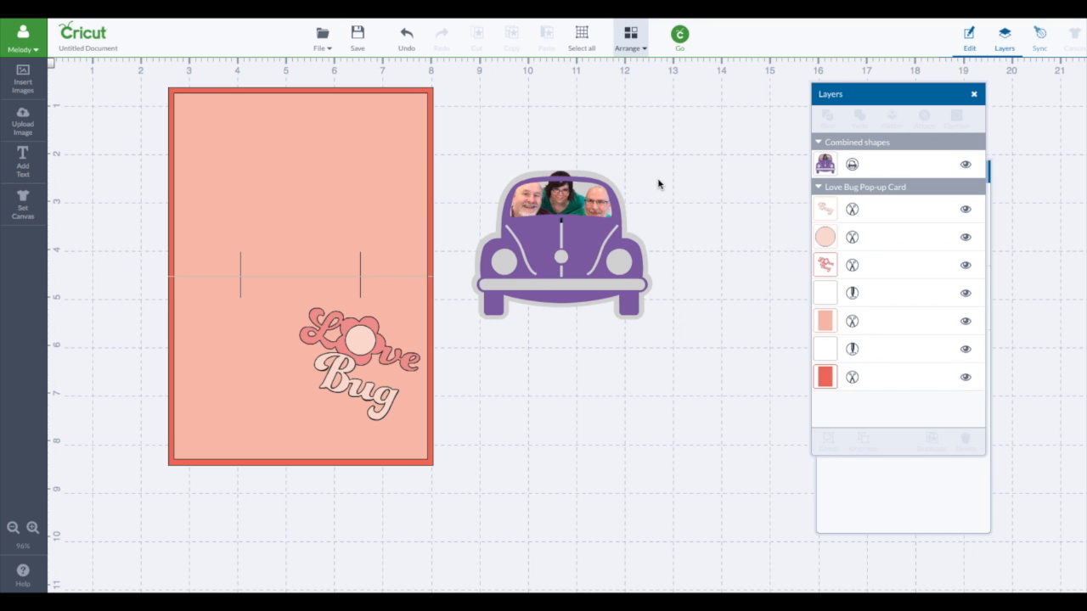
{"action": "left_click", "coordinate": [680, 37]}
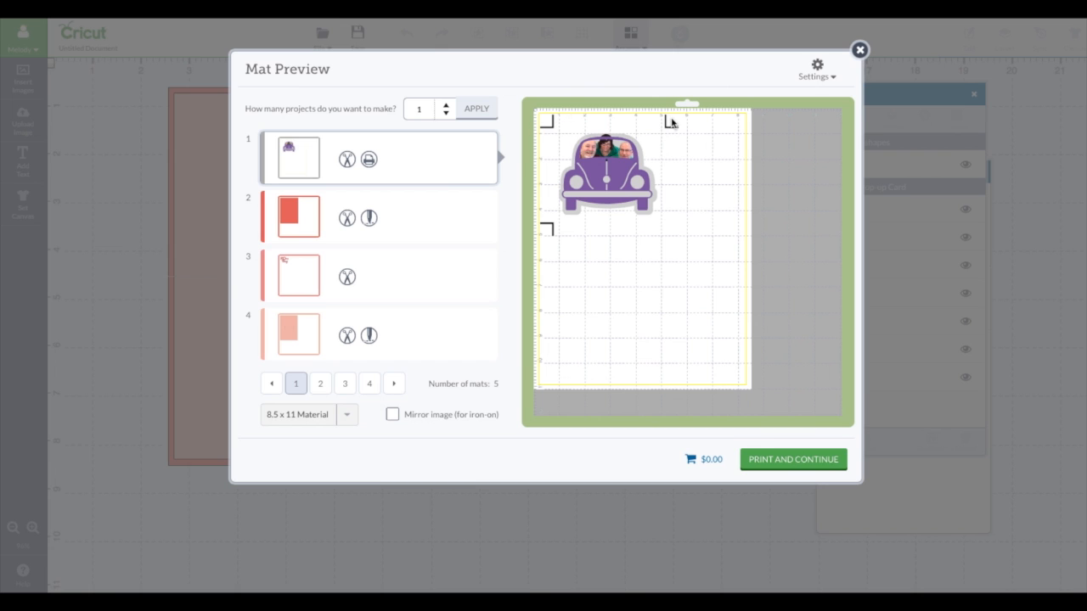
Step: Start printing the car mat and accept the page setup for Any Printer with US Letter paper at 100% scale
{"action": "left_click", "coordinate": [820, 463]}
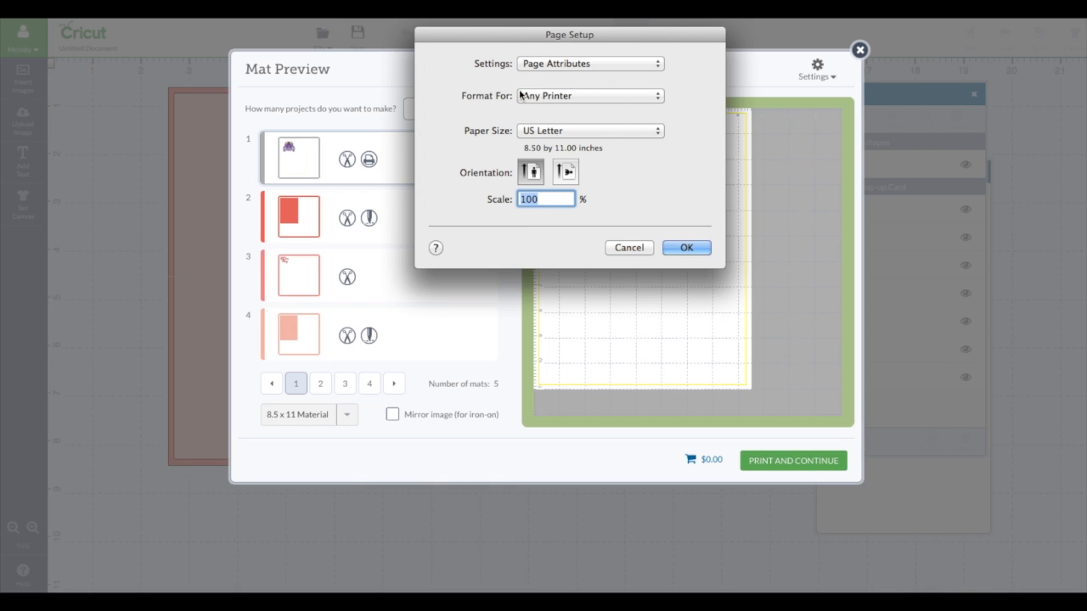
{"action": "left_click", "coordinate": [662, 99]}
{"action": "left_click", "coordinate": [660, 96]}
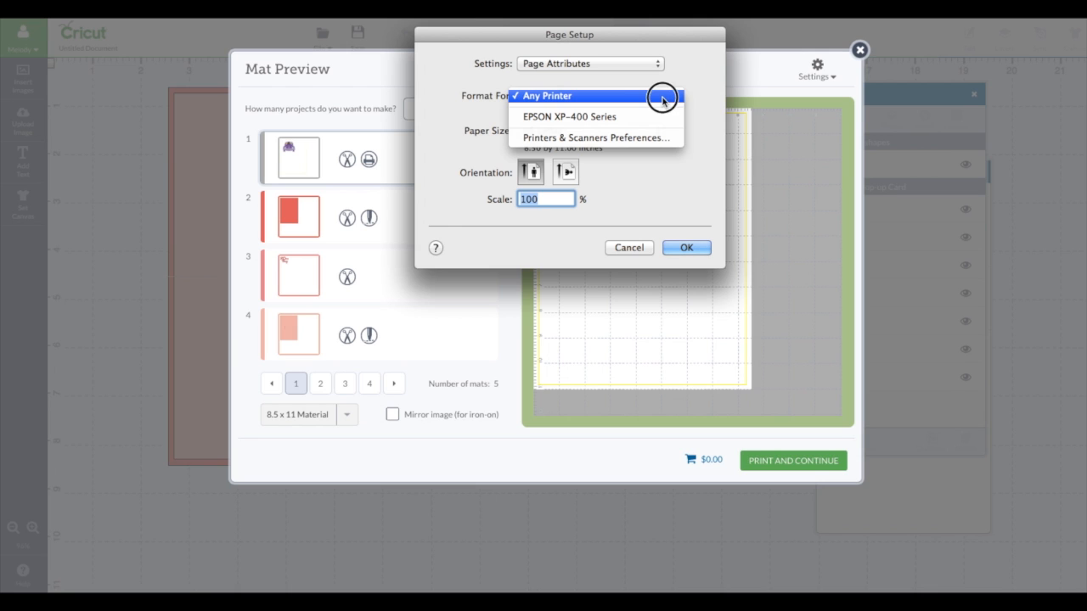
{"action": "left_click", "coordinate": [657, 68]}
{"action": "left_click", "coordinate": [657, 68]}
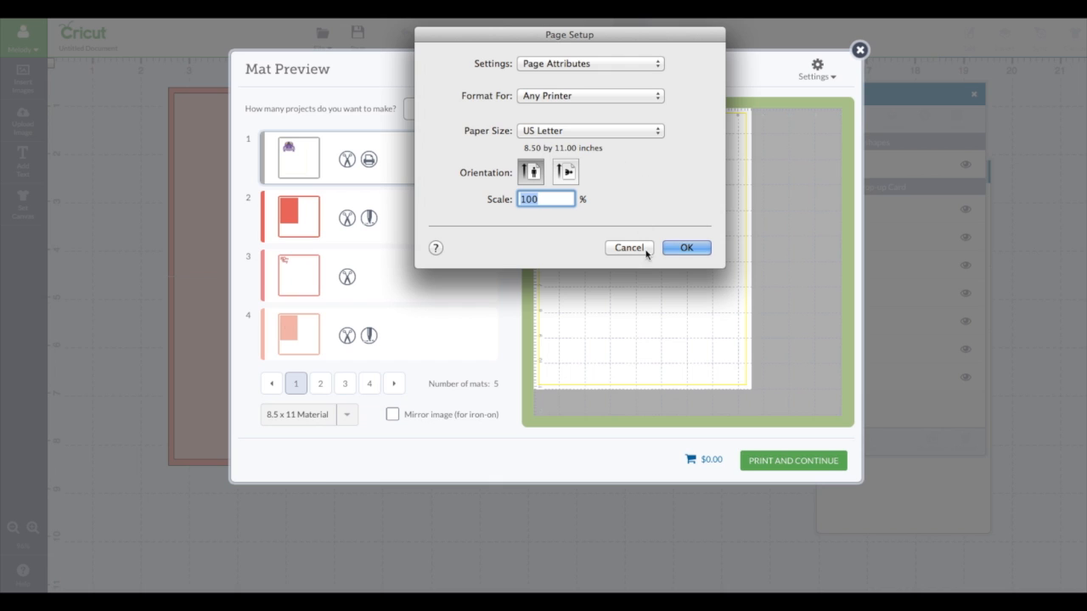
{"action": "left_click", "coordinate": [689, 250]}
{"action": "left_click", "coordinate": [684, 248]}
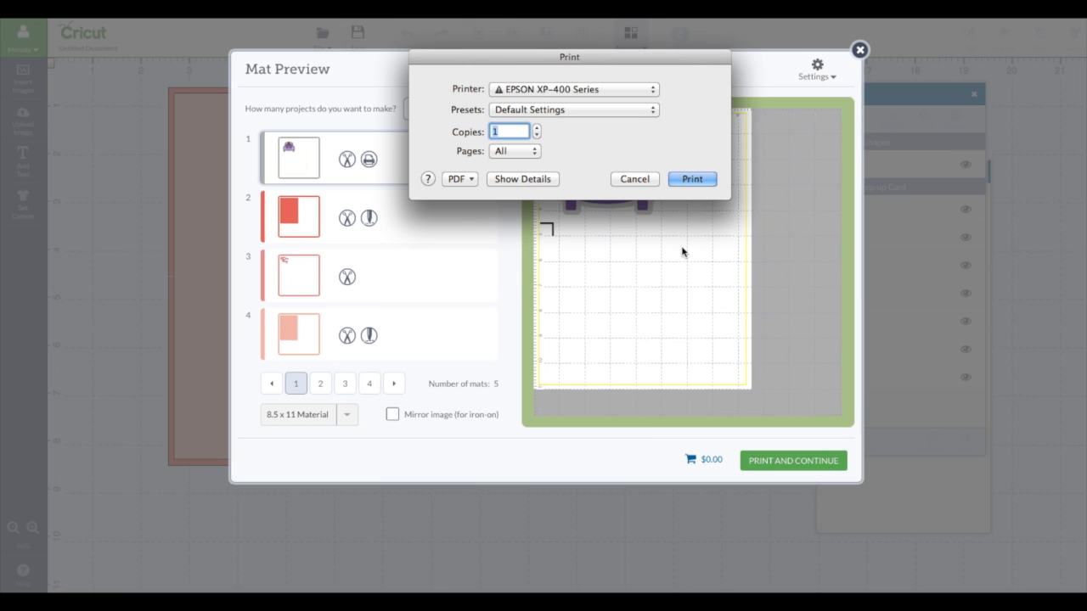
Step: Print one copy of the car sheet using the Photo Matte Paper preset
{"action": "left_click", "coordinate": [656, 113]}
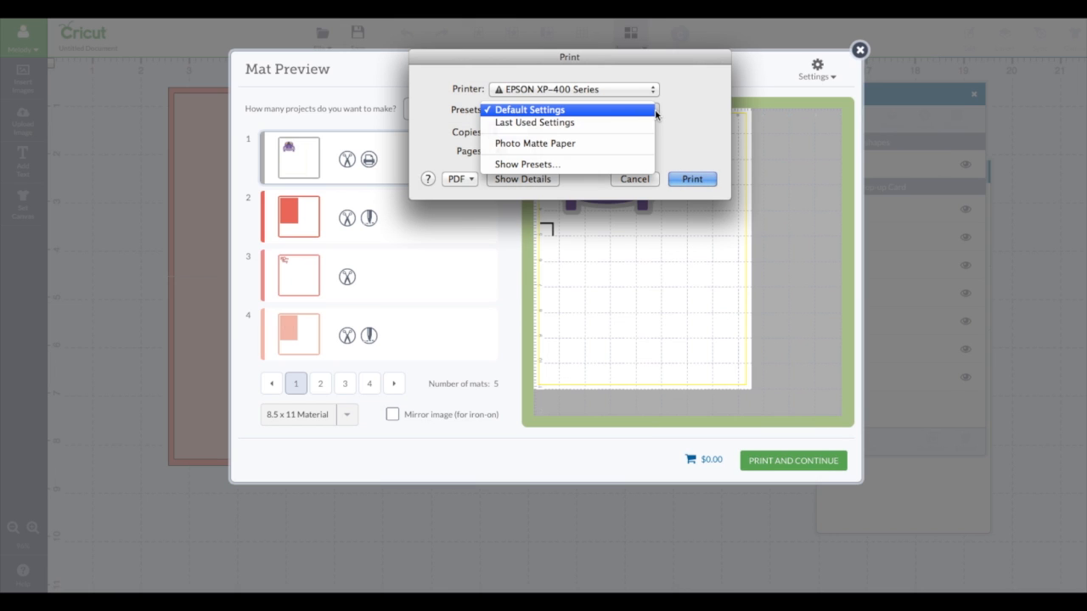
{"action": "left_click", "coordinate": [608, 146]}
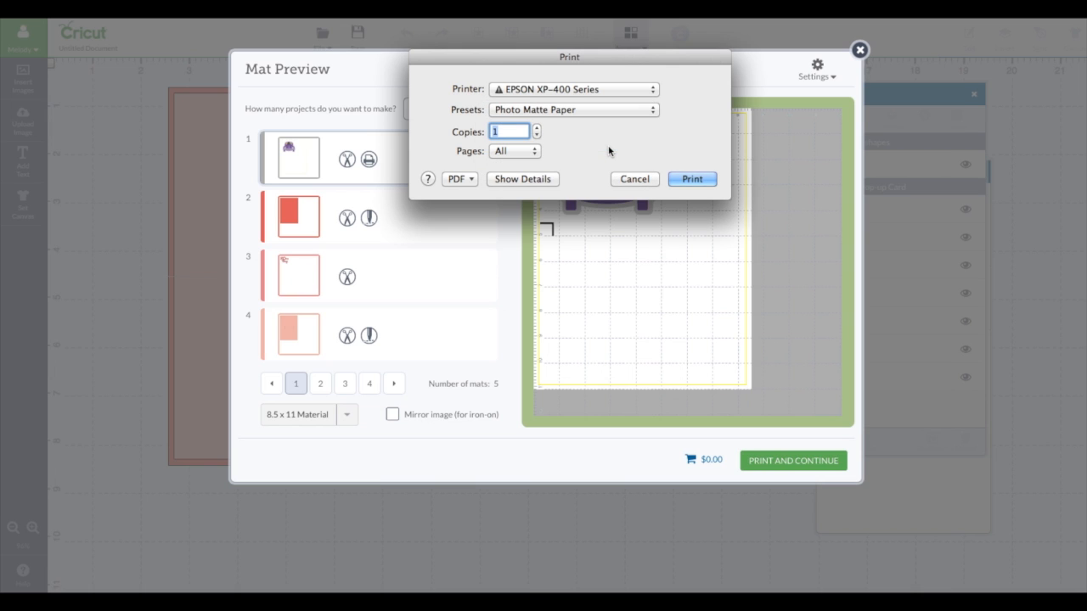
{"action": "left_click", "coordinate": [690, 178]}
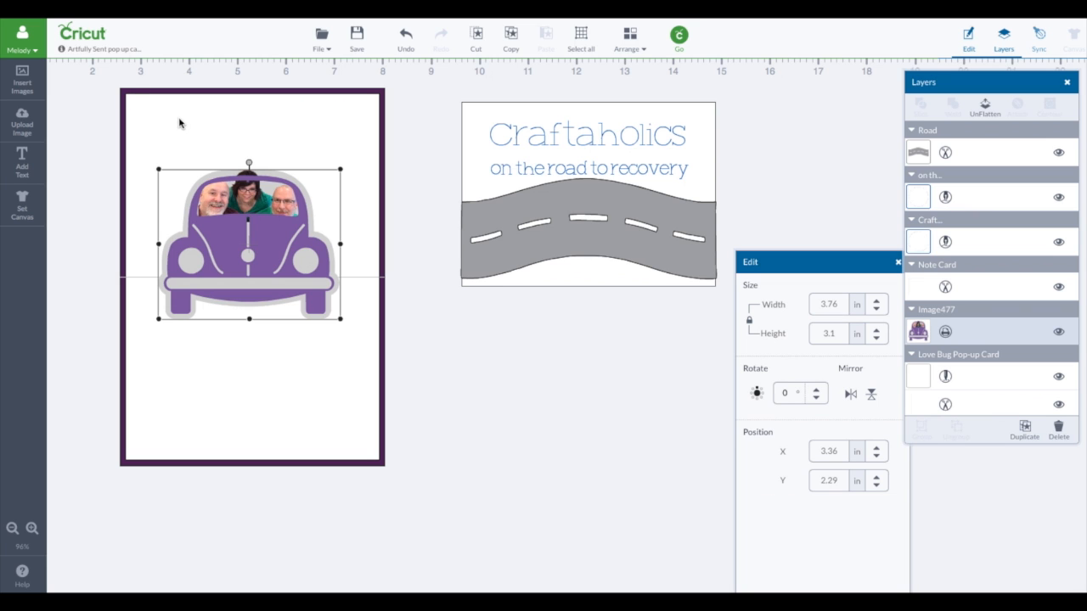
Step: Fit the white note card to the card's upper half, shortening it to about 3.65 in, and move it back behind the road artwork
{"action": "left_click", "coordinate": [473, 121]}
{"action": "left_click_drag", "start_coordinate": [472, 121], "coordinate": [143, 110]}
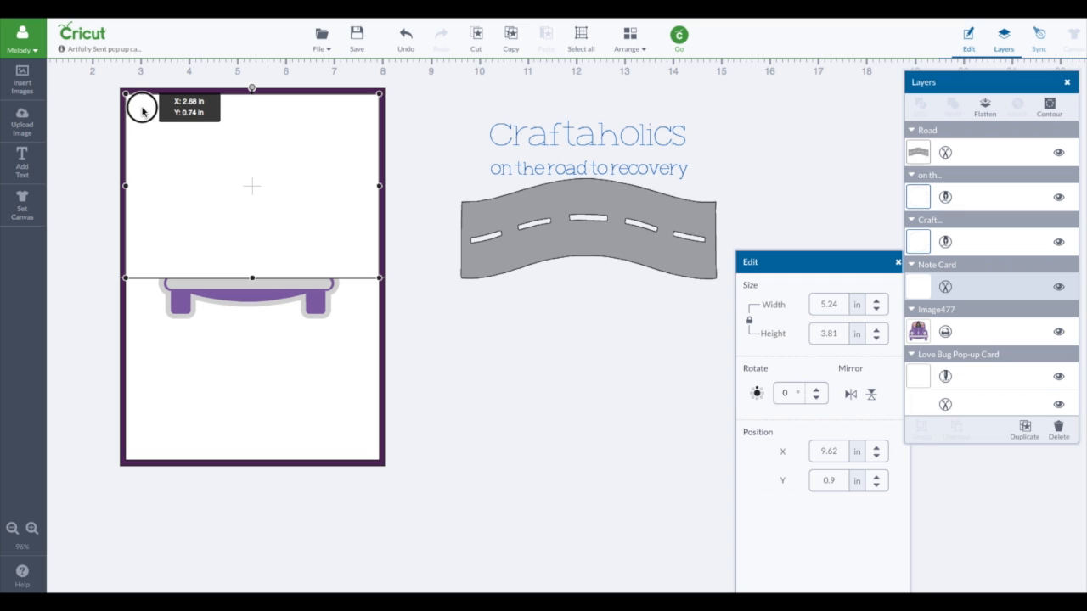
{"action": "left_click_drag", "start_coordinate": [143, 111], "coordinate": [142, 110]}
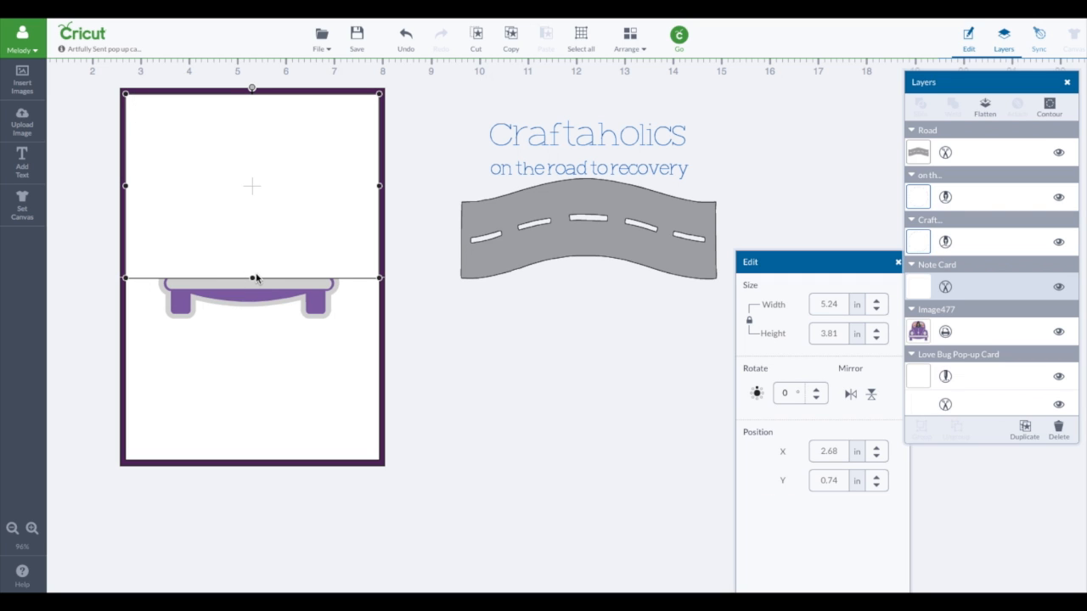
{"action": "left_click_drag", "start_coordinate": [253, 278], "coordinate": [253, 272]}
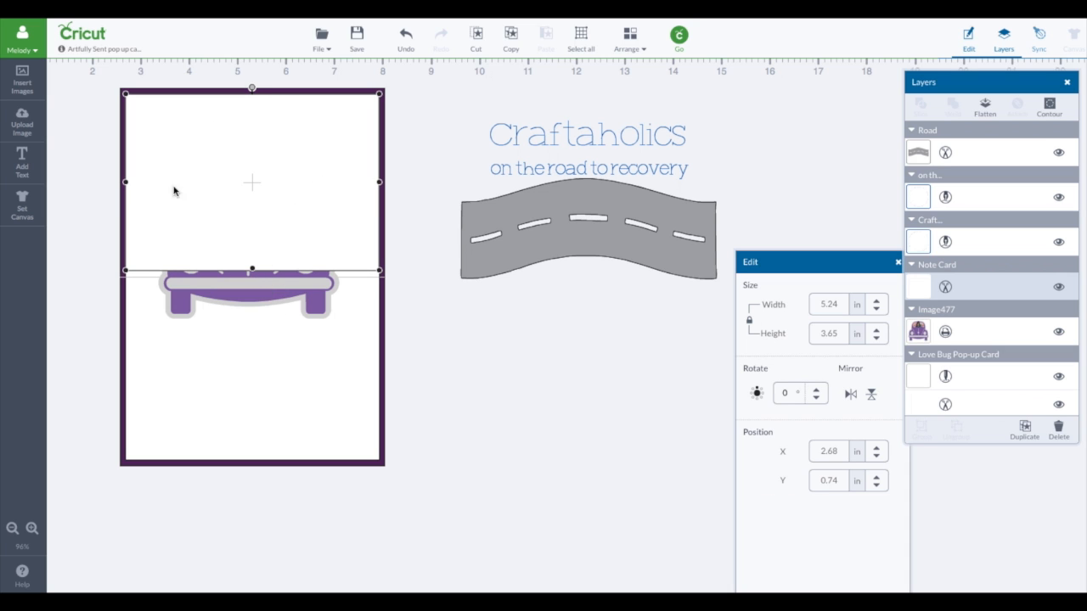
{"action": "left_click_drag", "start_coordinate": [211, 195], "coordinate": [532, 212]}
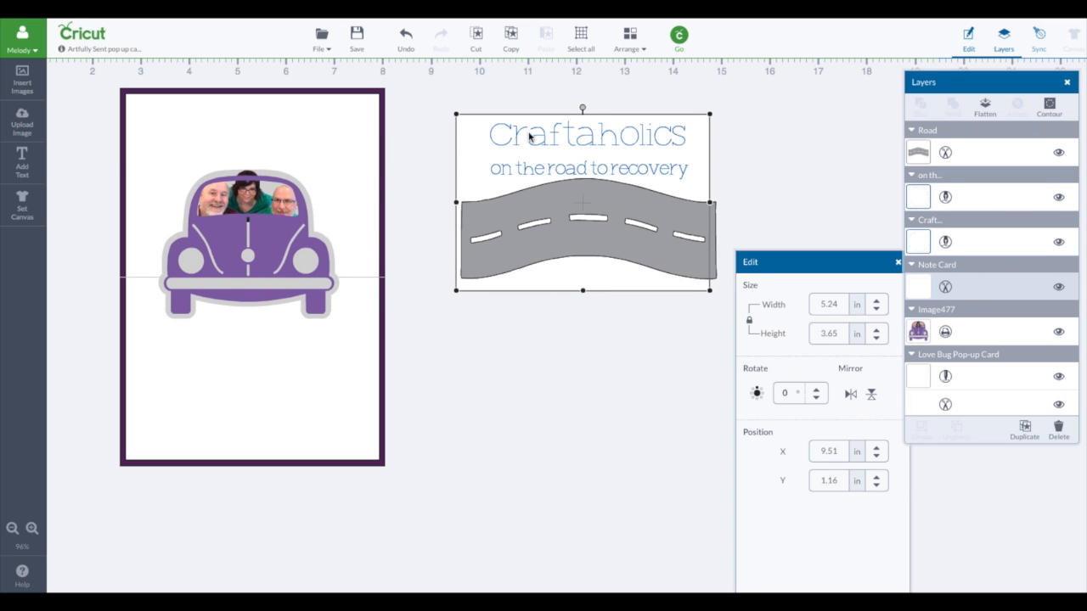
{"action": "left_click_drag", "start_coordinate": [529, 136], "coordinate": [531, 141]}
Step: Add the text "Just Kidding" and limit the font choices to those with a writing style
{"action": "left_click", "coordinate": [24, 165]}
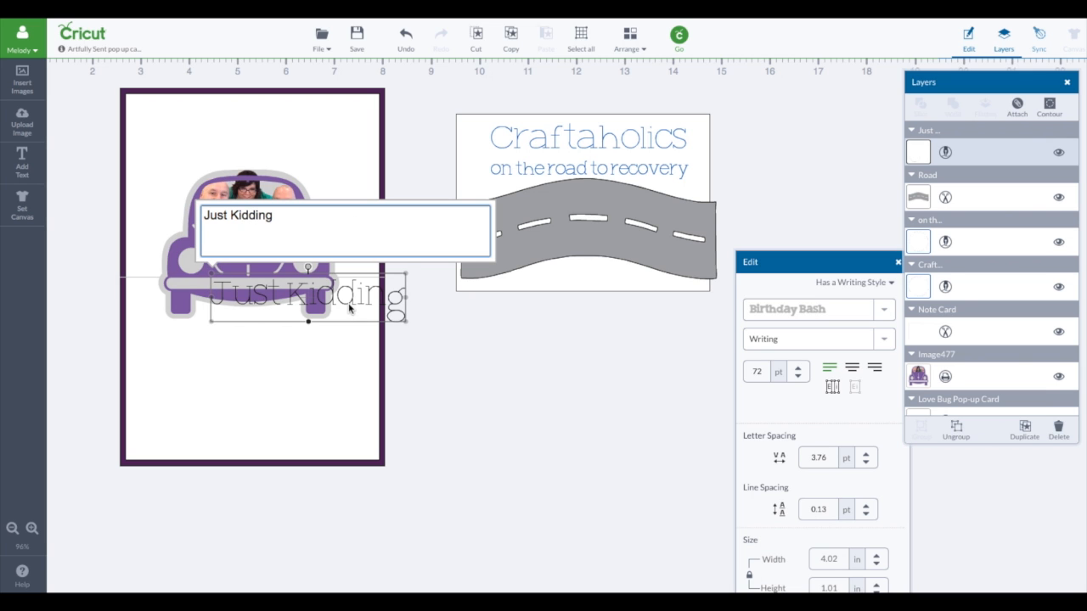
{"action": "left_click_drag", "start_coordinate": [790, 262], "coordinate": [537, 234]}
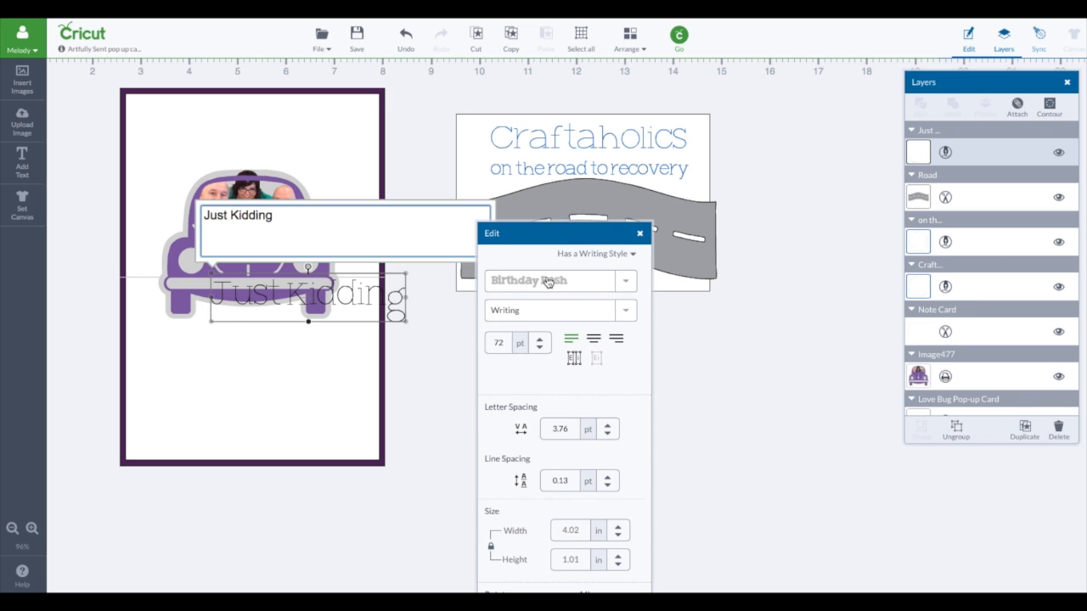
{"action": "left_click", "coordinate": [633, 255]}
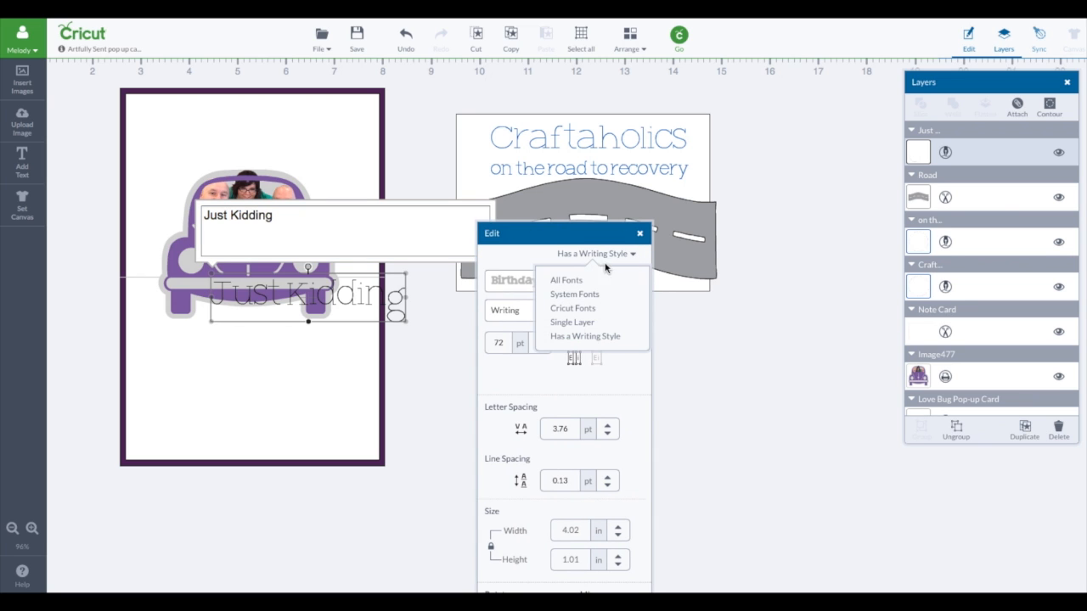
{"action": "left_click", "coordinate": [592, 336]}
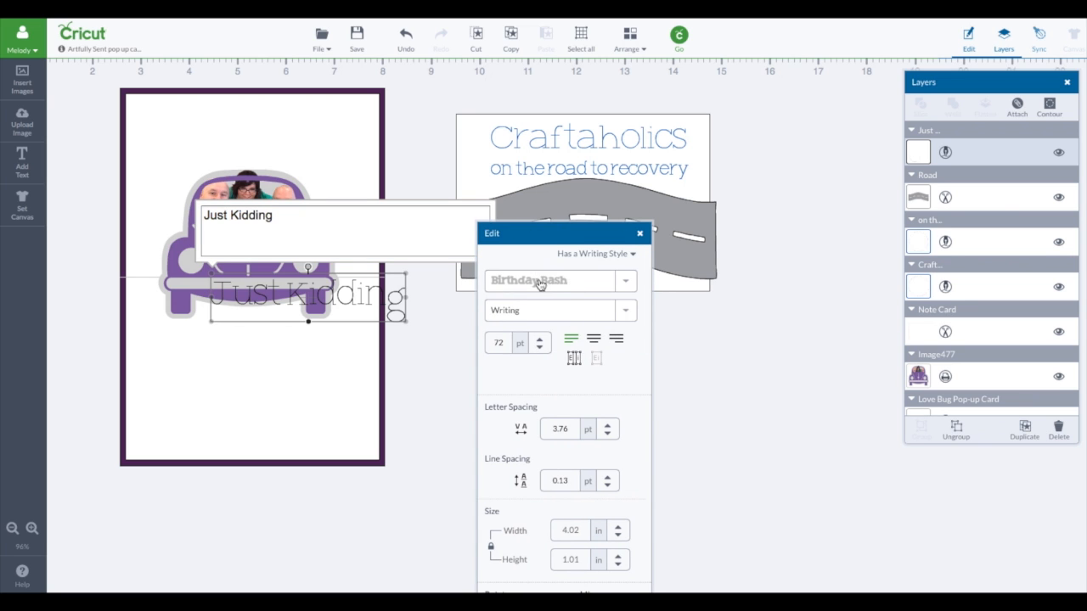
Step: Browse the available writing-style fonts for the "Just Kidding" text without changing the font
{"action": "left_click", "coordinate": [628, 286]}
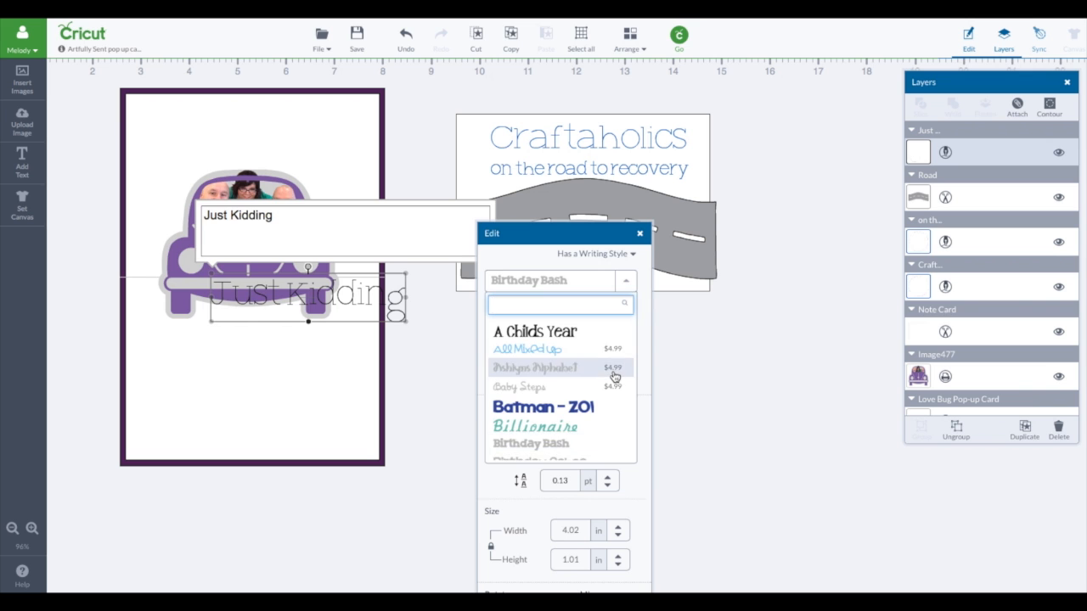
{"action": "scroll", "coordinate": [614, 376], "scroll_direction": "down", "scroll_amount": 4}
{"action": "scroll", "coordinate": [614, 376], "scroll_direction": "down", "scroll_amount": 5}
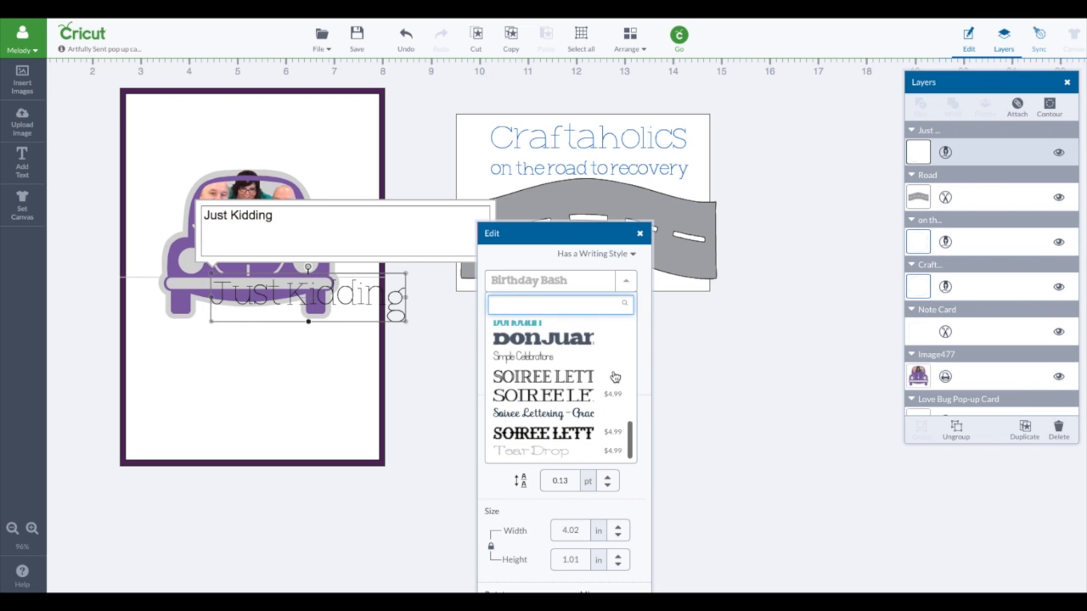
{"action": "scroll", "coordinate": [614, 377], "scroll_direction": "up", "scroll_amount": 2}
{"action": "scroll", "coordinate": [615, 376], "scroll_direction": "up", "scroll_amount": 7}
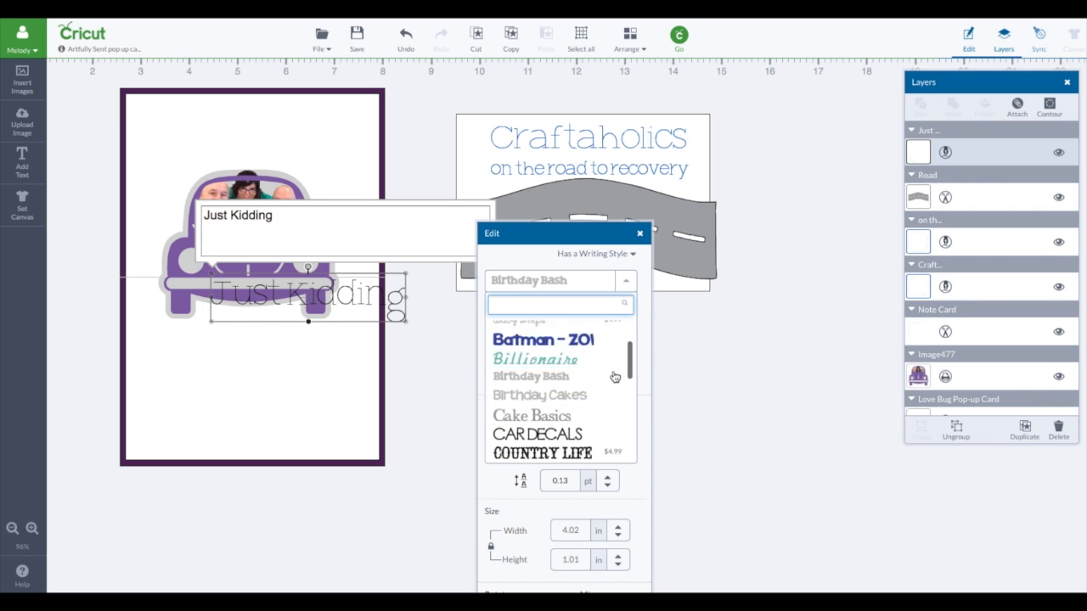
{"action": "left_click", "coordinate": [415, 340]}
{"action": "left_click", "coordinate": [402, 297]}
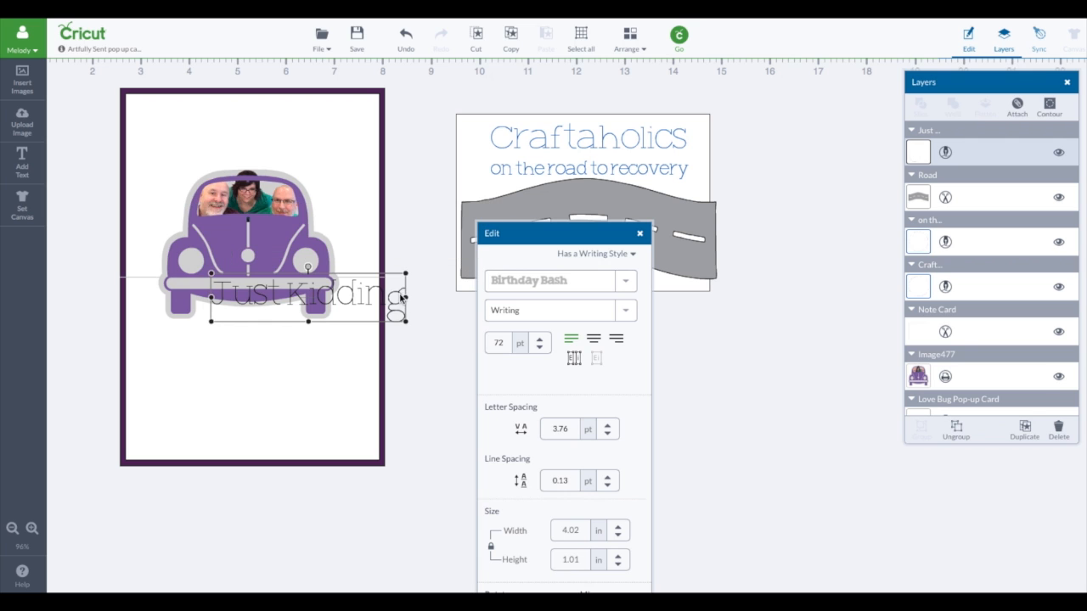
Step: Set the "Just Kidding" text's pen color to Blueberry and place the text above the car on the card
{"action": "left_click", "coordinate": [923, 157]}
{"action": "left_click", "coordinate": [783, 195]}
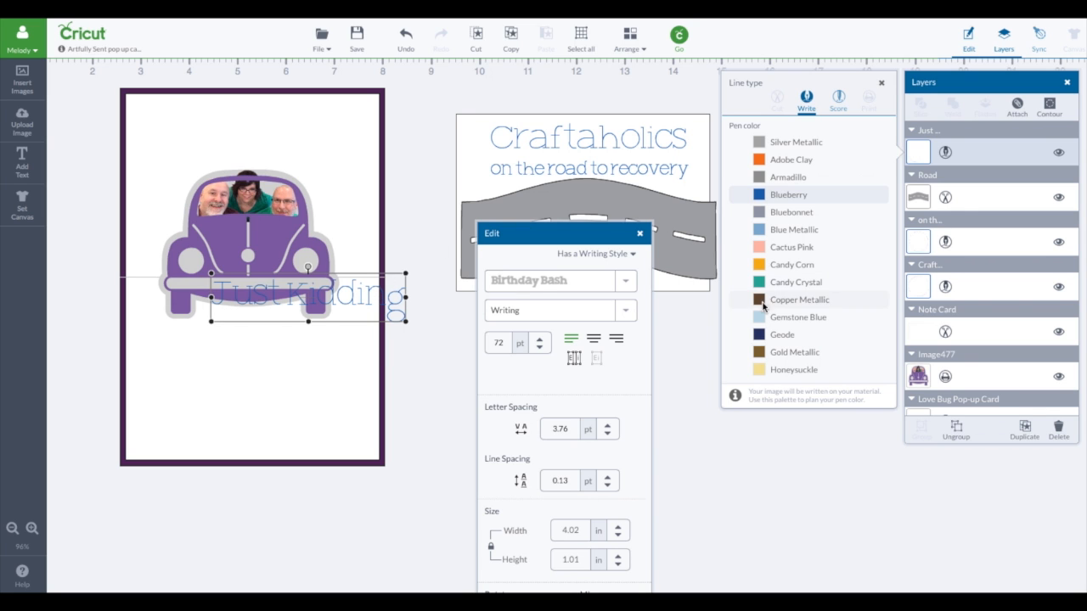
{"action": "left_click", "coordinate": [376, 296]}
{"action": "left_click_drag", "start_coordinate": [375, 296], "coordinate": [311, 124]}
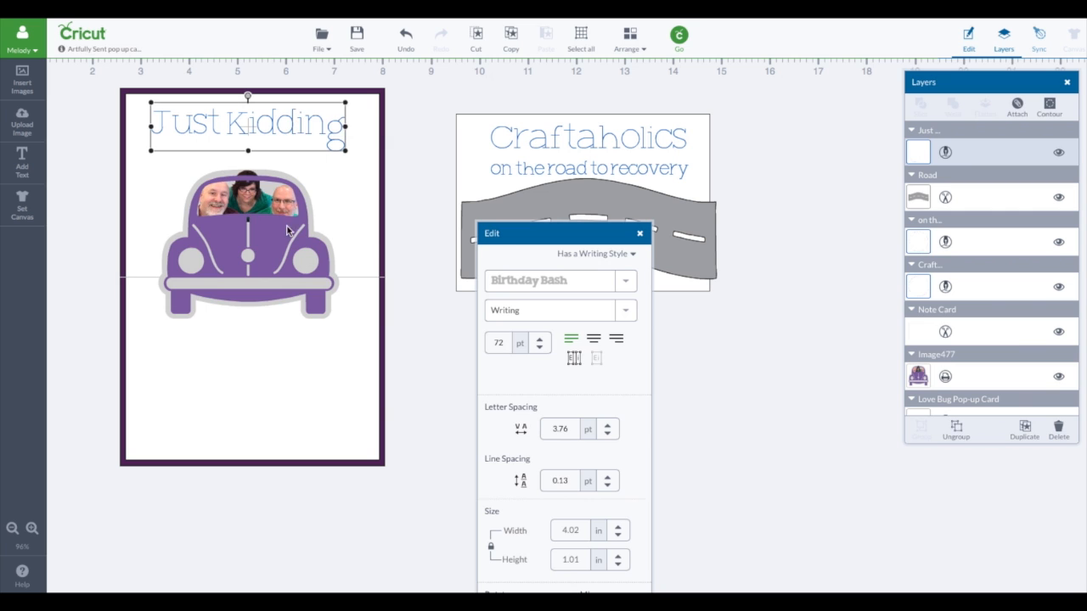
Step: Reposition the car below the text at about X 3.39, Y 2.21 in and enlarge the text to about 4.68 in wide
{"action": "left_click_drag", "start_coordinate": [291, 231], "coordinate": [450, 272]}
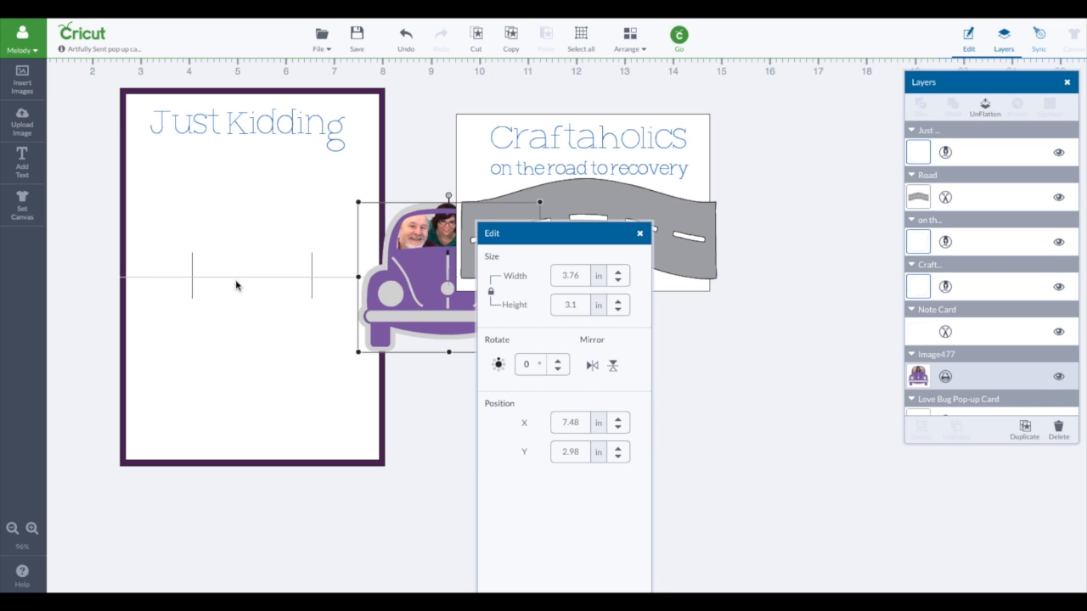
{"action": "left_click_drag", "start_coordinate": [421, 288], "coordinate": [216, 249]}
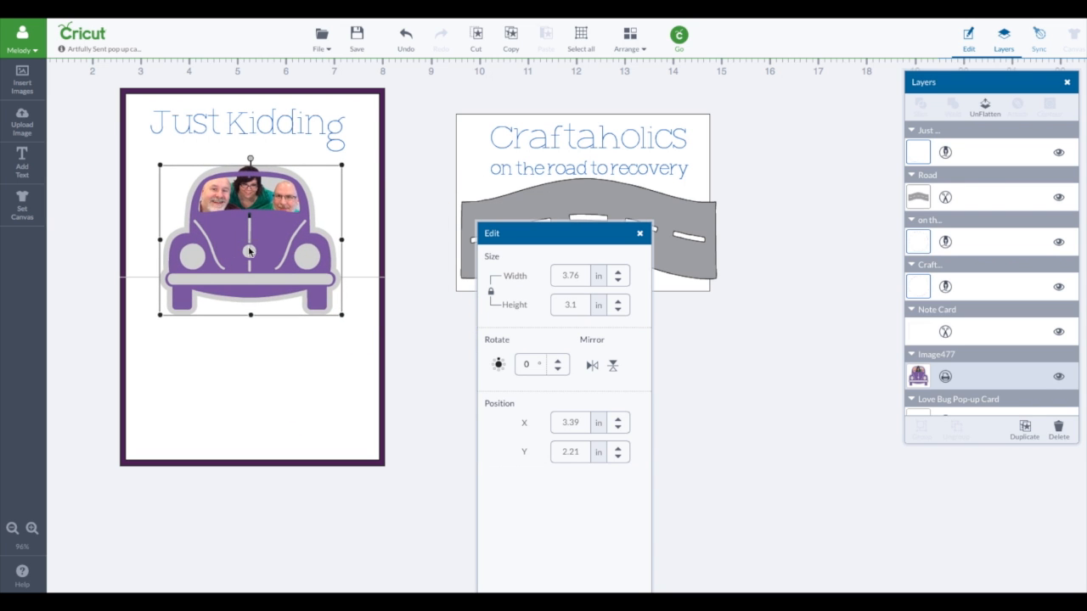
{"action": "left_click", "coordinate": [293, 128]}
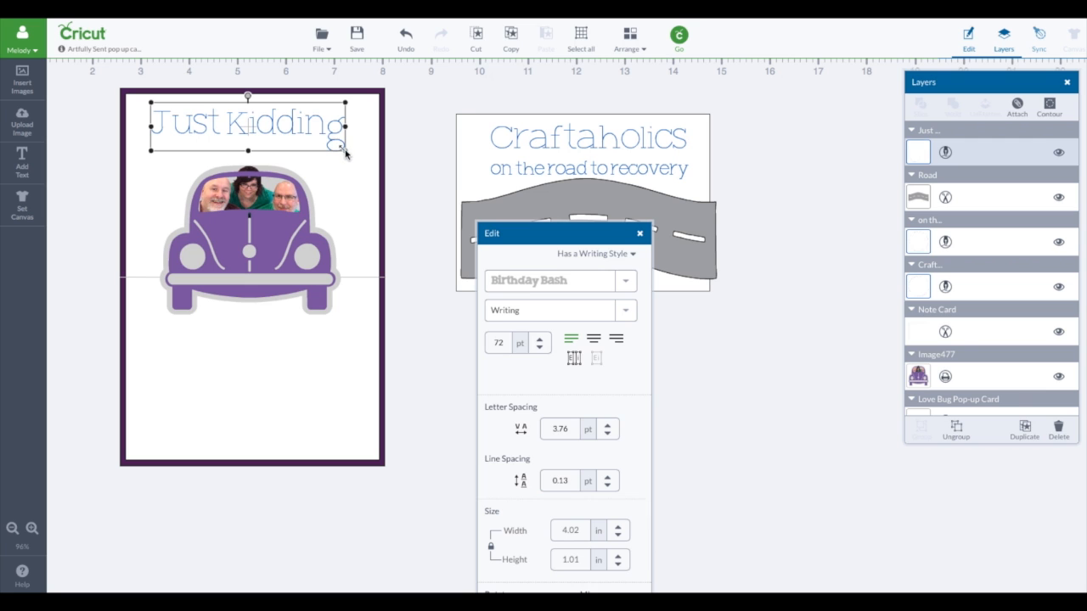
{"action": "left_click_drag", "start_coordinate": [345, 153], "coordinate": [314, 137]}
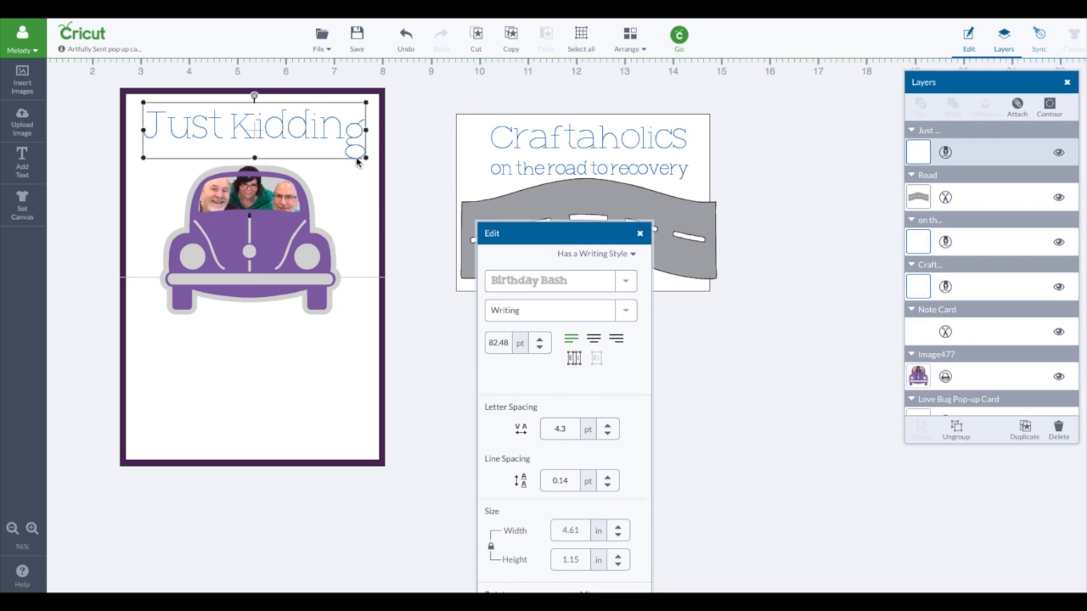
{"action": "left_click_drag", "start_coordinate": [364, 161], "coordinate": [309, 141]}
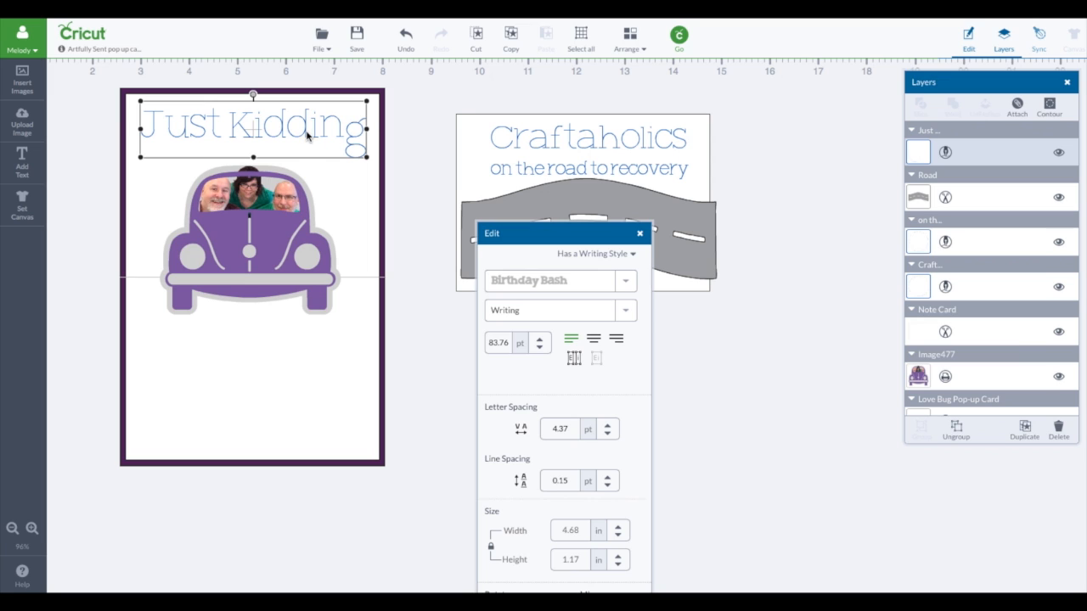
Step: Attach the "Just Kidding" text to the white inner card
{"action": "left_click", "coordinate": [307, 133]}
{"action": "left_click", "coordinate": [361, 194]}
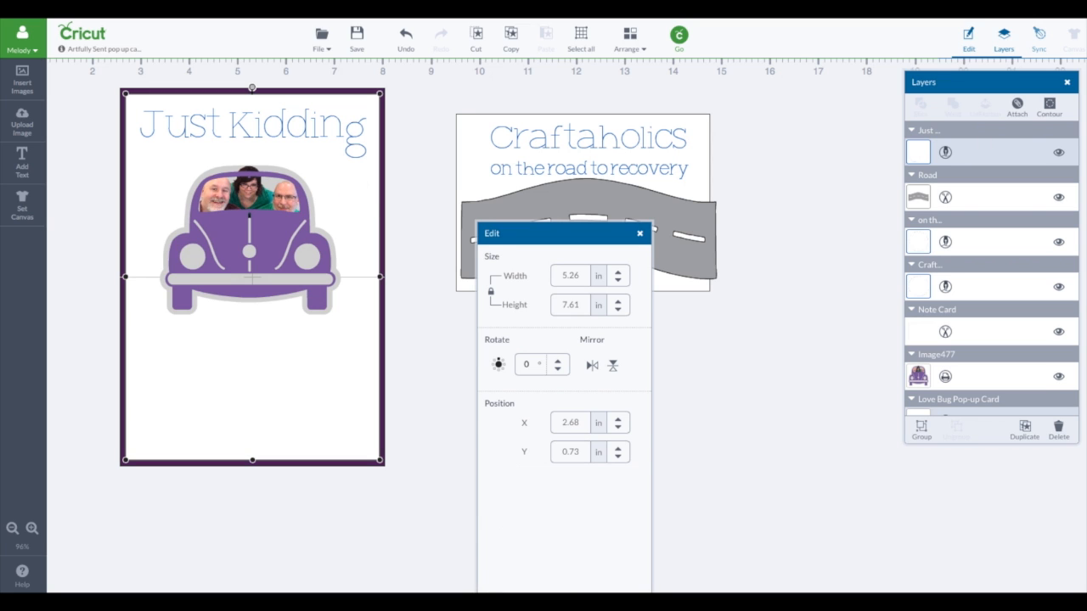
{"action": "left_click", "coordinate": [1018, 107]}
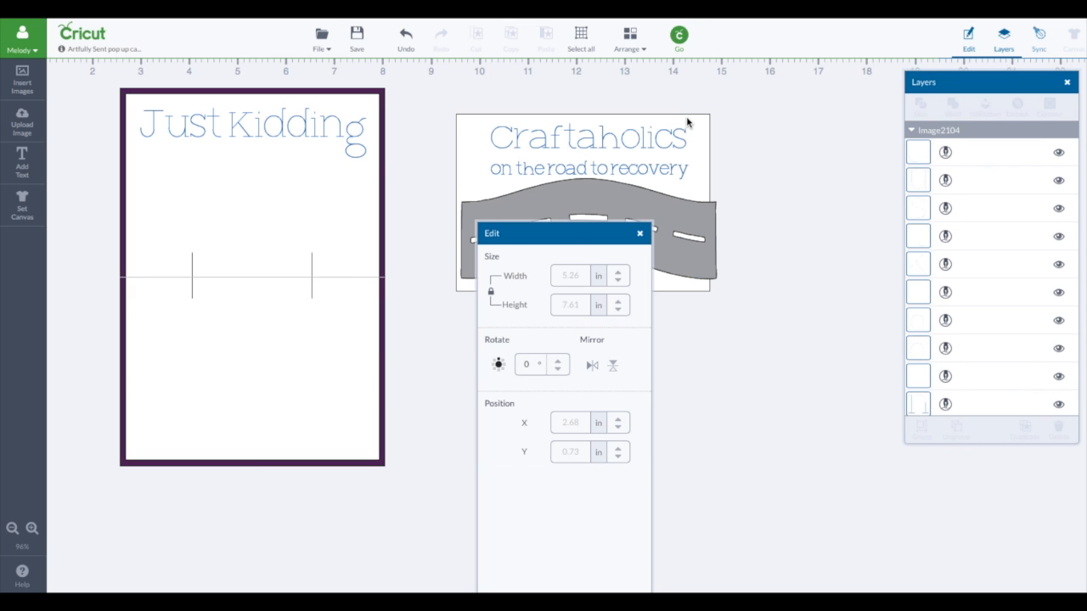
Step: Restack the layers so the purple photo car sits in front of the white inner card with its attached text
{"action": "left_click", "coordinate": [326, 176]}
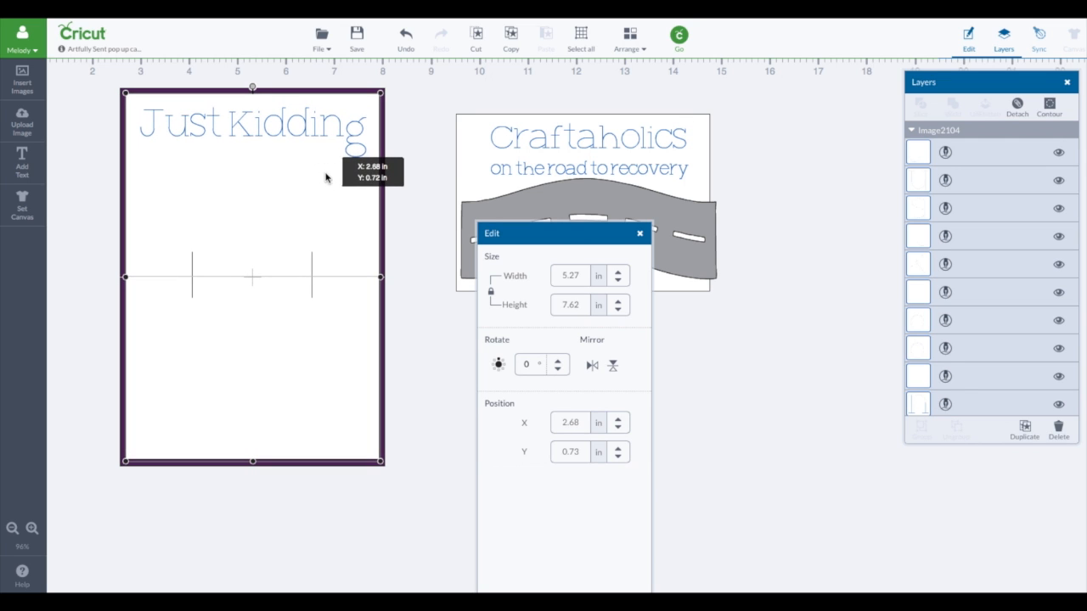
{"action": "left_click", "coordinate": [628, 49]}
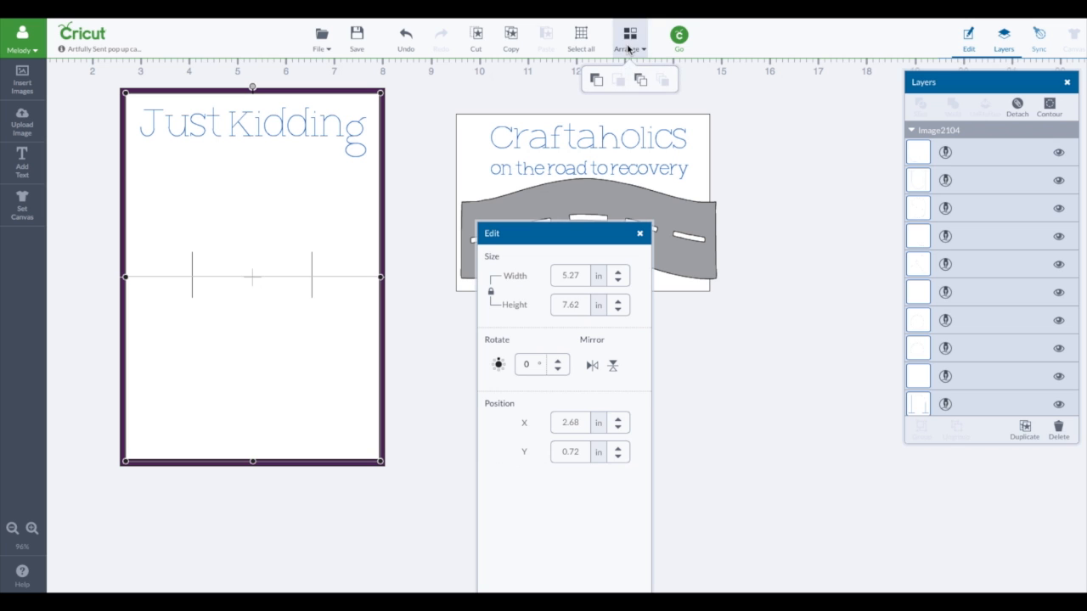
{"action": "left_click", "coordinate": [596, 80]}
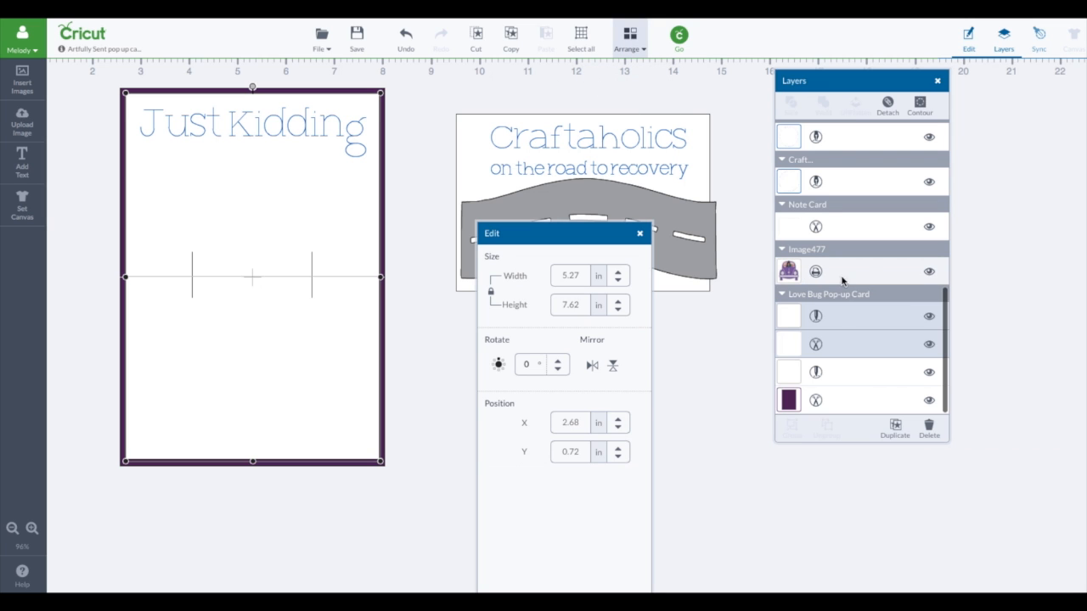
{"action": "left_click", "coordinate": [840, 272]}
{"action": "left_click", "coordinate": [633, 44]}
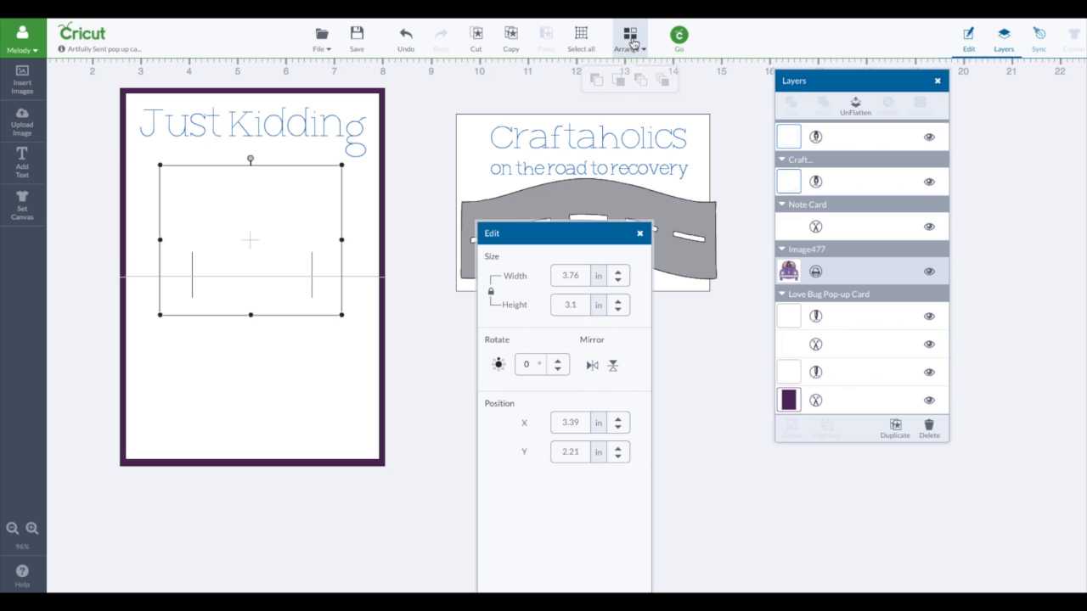
{"action": "left_click", "coordinate": [670, 84]}
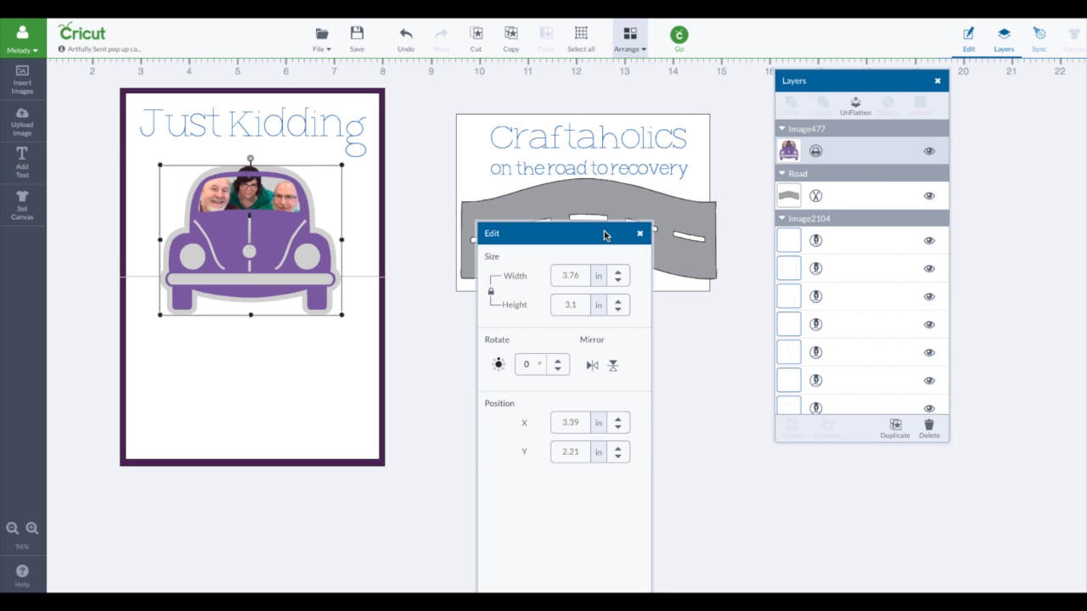
Step: Reposition the gray road beneath the text on the white front panel at about X 9.48, Y 2.54 in
{"action": "left_click_drag", "start_coordinate": [577, 235], "coordinate": [901, 226]}
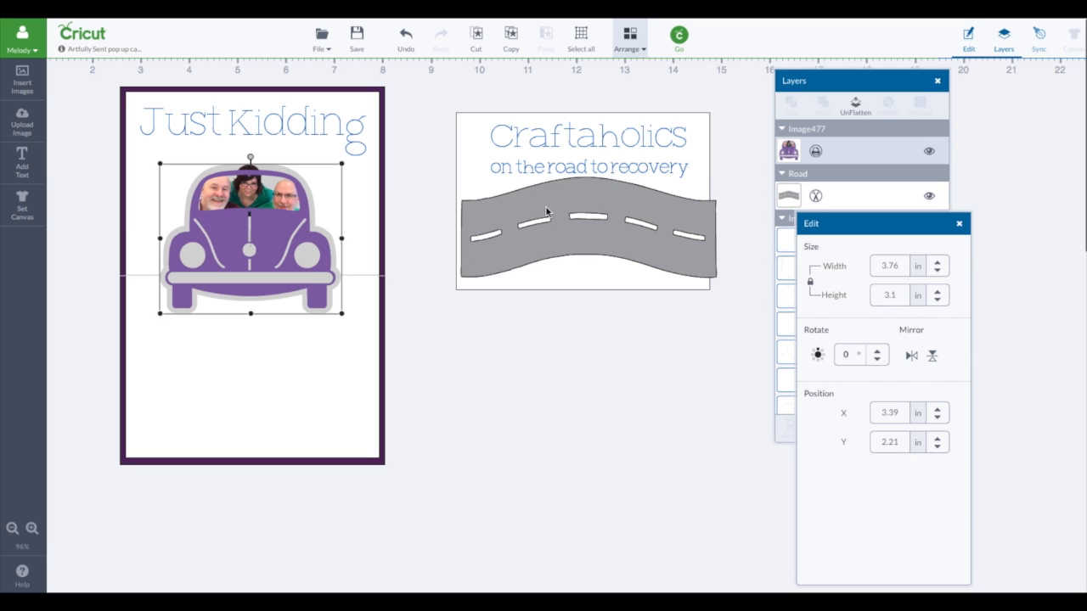
{"action": "left_click_drag", "start_coordinate": [546, 212], "coordinate": [539, 205]}
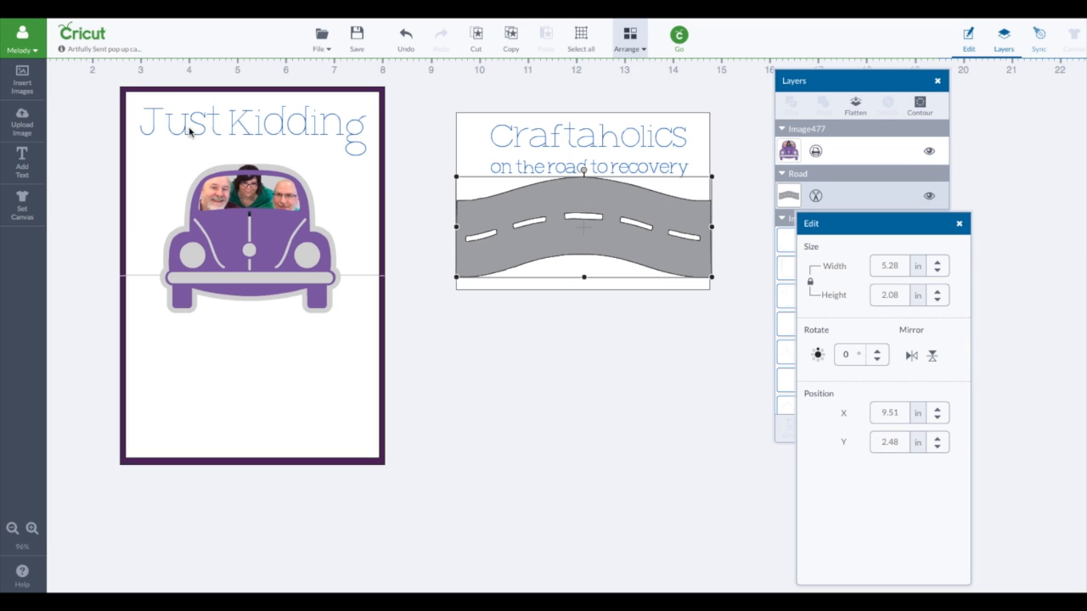
{"action": "left_click_drag", "start_coordinate": [613, 231], "coordinate": [609, 238]}
{"action": "left_click", "coordinate": [638, 243]}
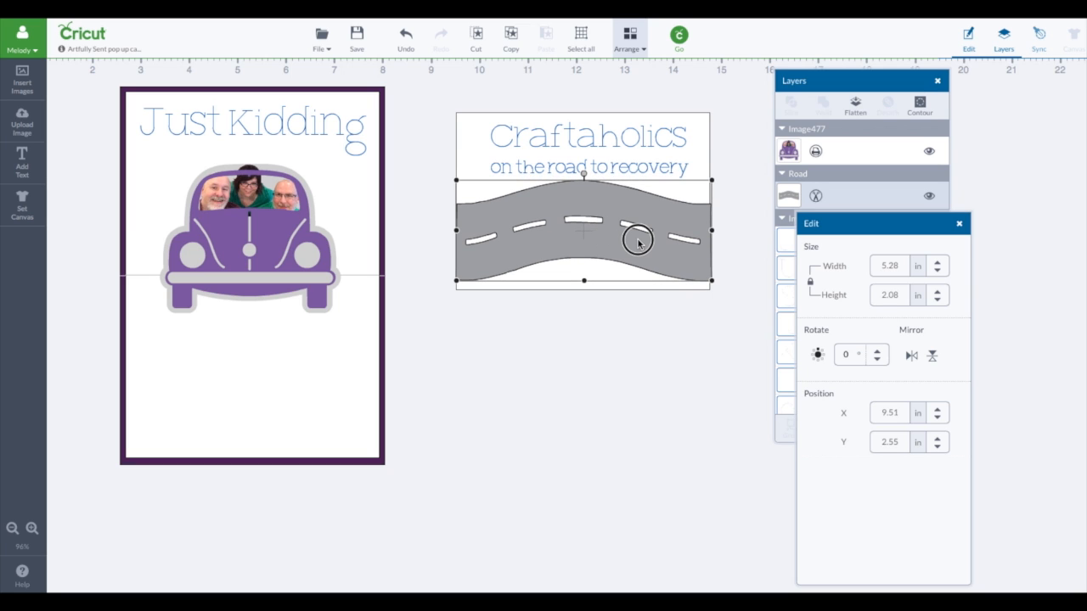
{"action": "left_click_drag", "start_coordinate": [639, 244], "coordinate": [638, 243]}
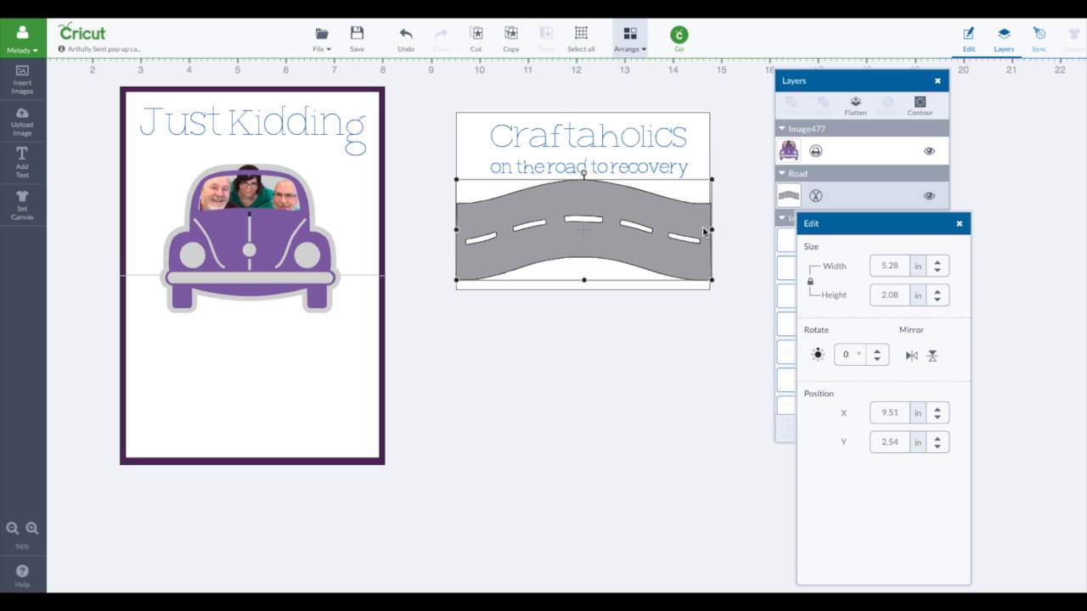
{"action": "mouse_move", "coordinate": [586, 236]}
{"action": "left_mouse_down"}
{"action": "mouse_move", "coordinate": [576, 237]}
{"action": "mouse_move", "coordinate": [594, 234]}
{"action": "left_mouse_up"}
{"action": "mouse_move", "coordinate": [721, 230]}
{"action": "left_mouse_down"}
{"action": "mouse_move", "coordinate": [759, 227]}
{"action": "mouse_move", "coordinate": [722, 230]}
{"action": "left_mouse_up"}
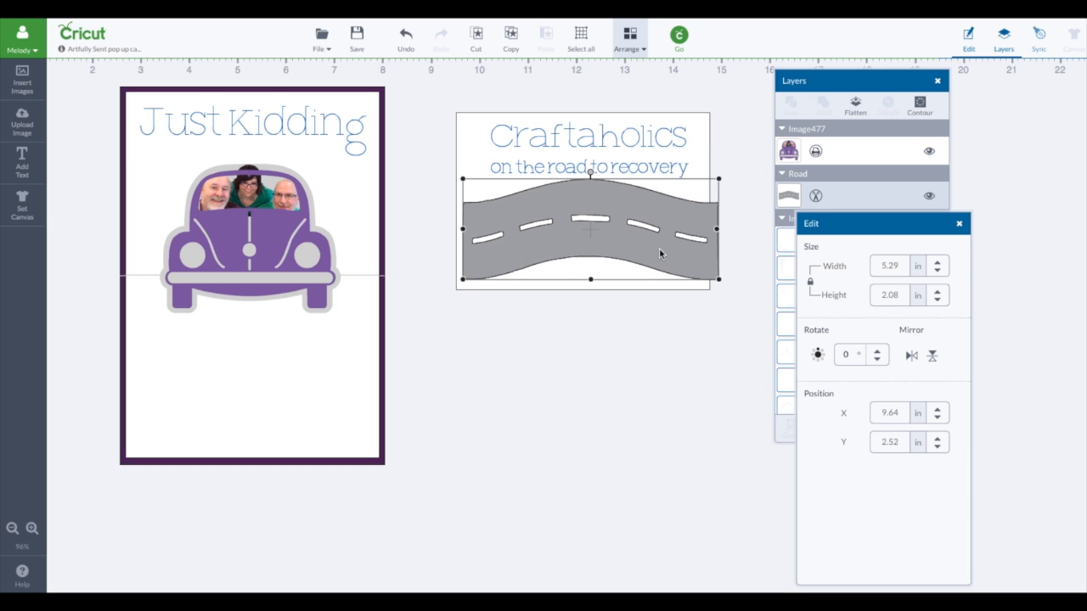
{"action": "left_click_drag", "start_coordinate": [650, 249], "coordinate": [642, 248]}
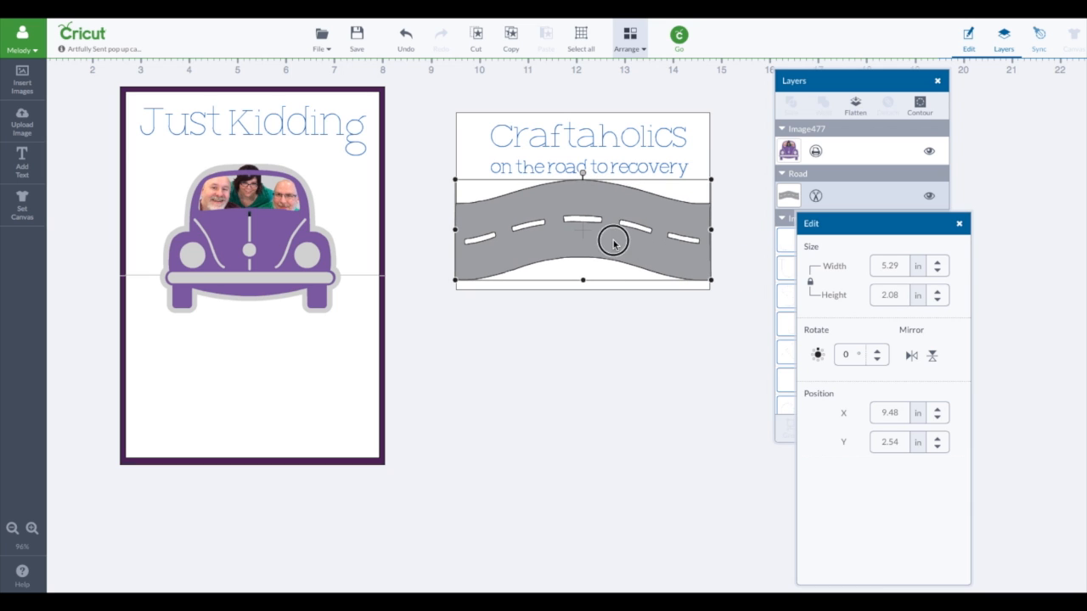
Step: Align the road with the front panel's left edge at about X 9.51 in and narrow it to about 5.23 in wide
{"action": "left_click", "coordinate": [603, 342]}
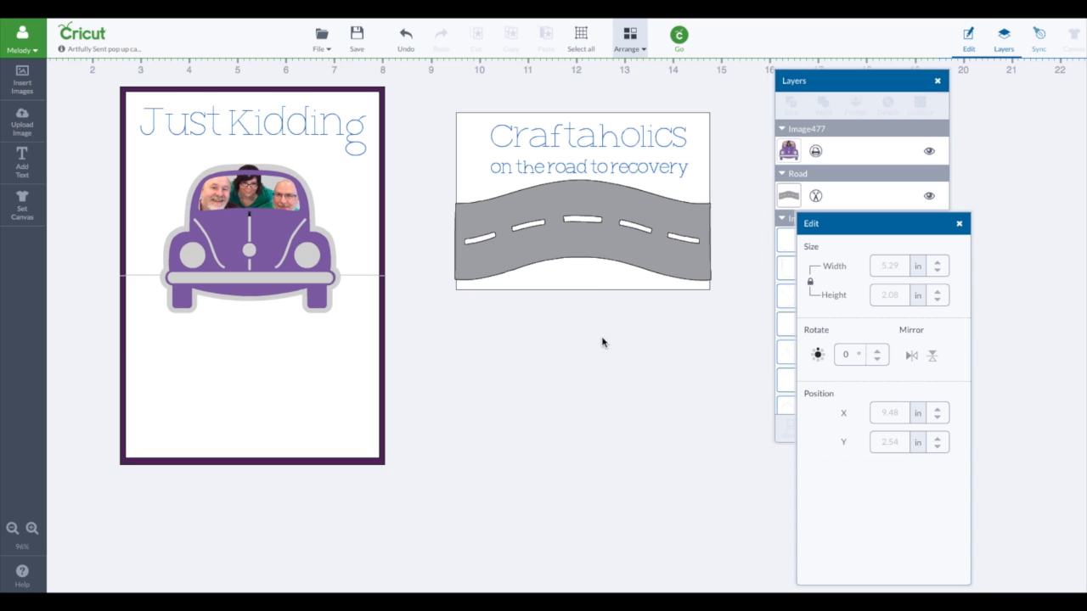
{"action": "left_click", "coordinate": [596, 244]}
{"action": "left_click_drag", "start_coordinate": [596, 244], "coordinate": [598, 243]}
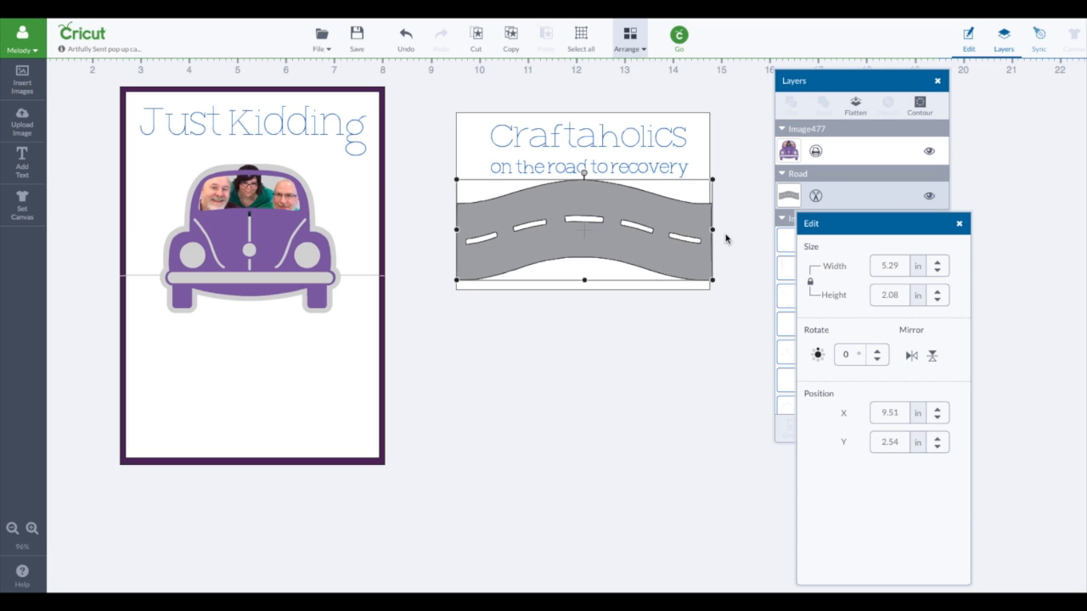
{"action": "left_click_drag", "start_coordinate": [716, 232], "coordinate": [712, 231]}
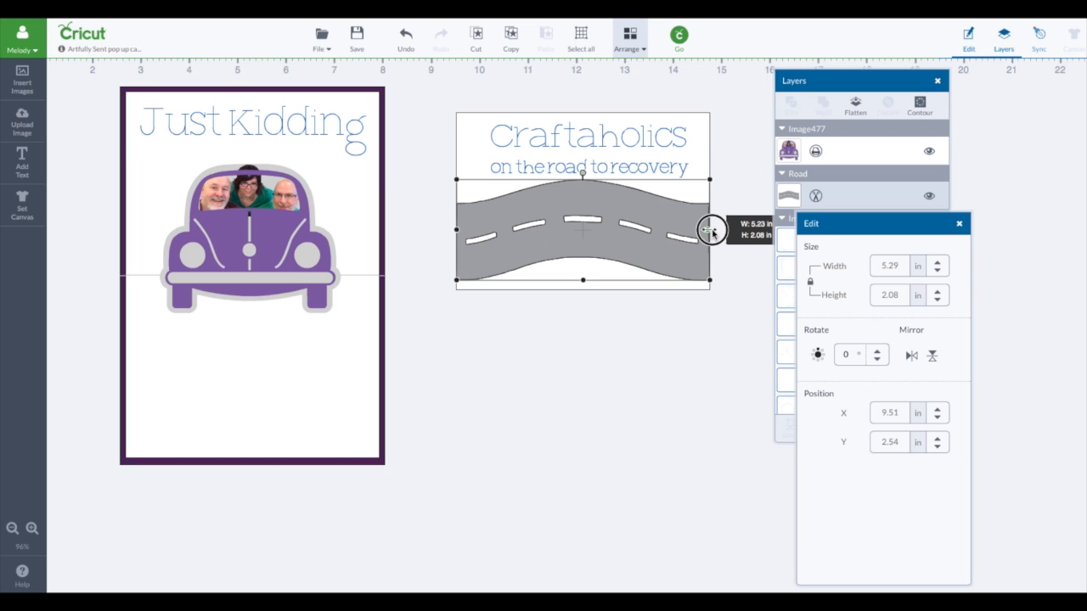
{"action": "left_click_drag", "start_coordinate": [712, 231], "coordinate": [712, 232]}
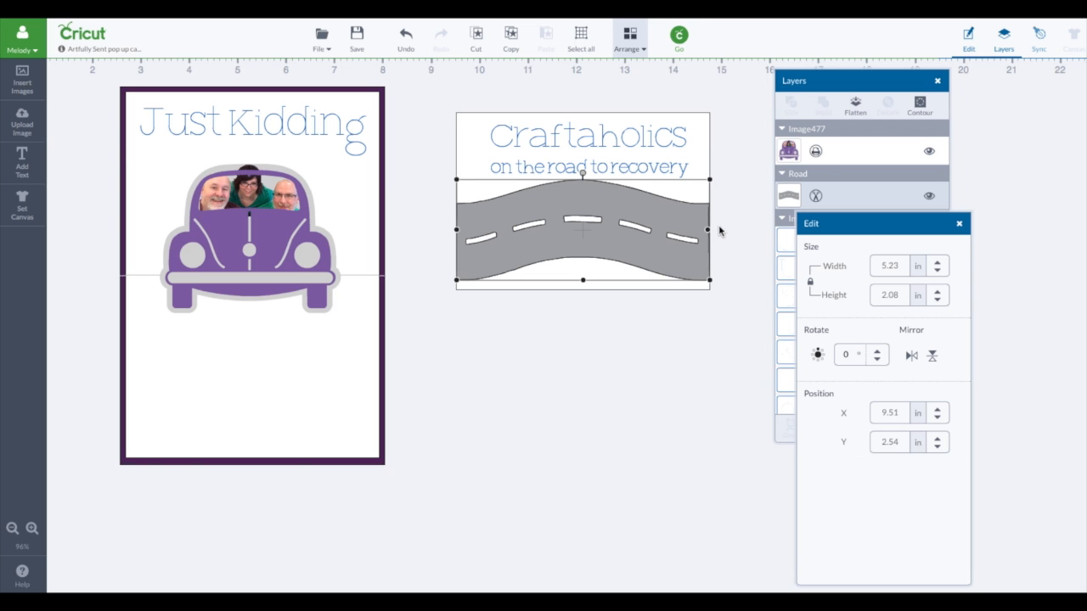
Step: Compare the road's width with the white front panel's and adjust the road to match the panel
{"action": "left_click_drag", "start_coordinate": [838, 217], "coordinate": [778, 202]}
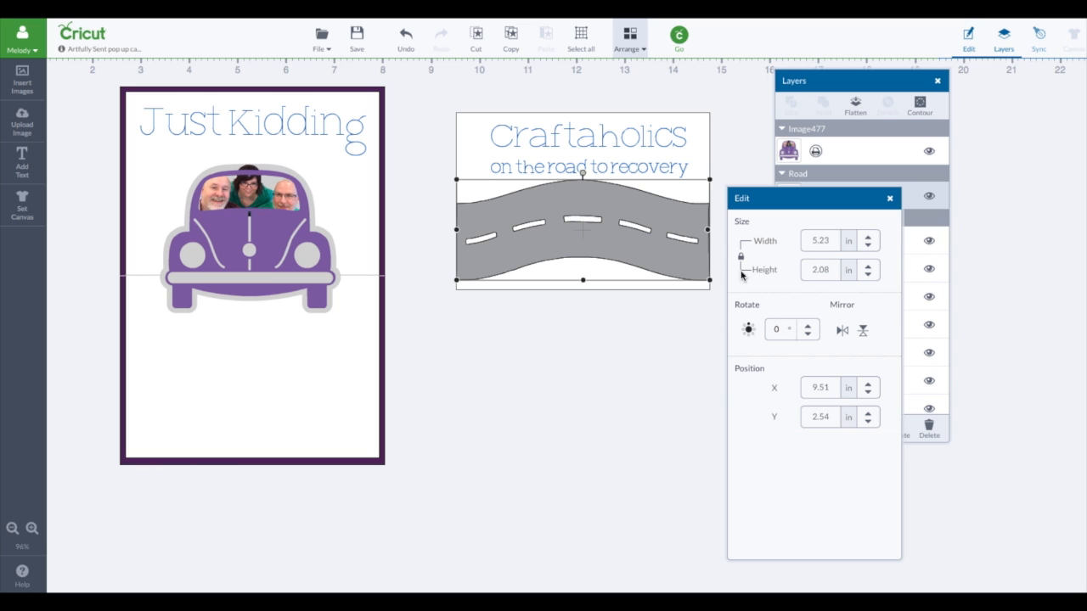
{"action": "left_click", "coordinate": [698, 136]}
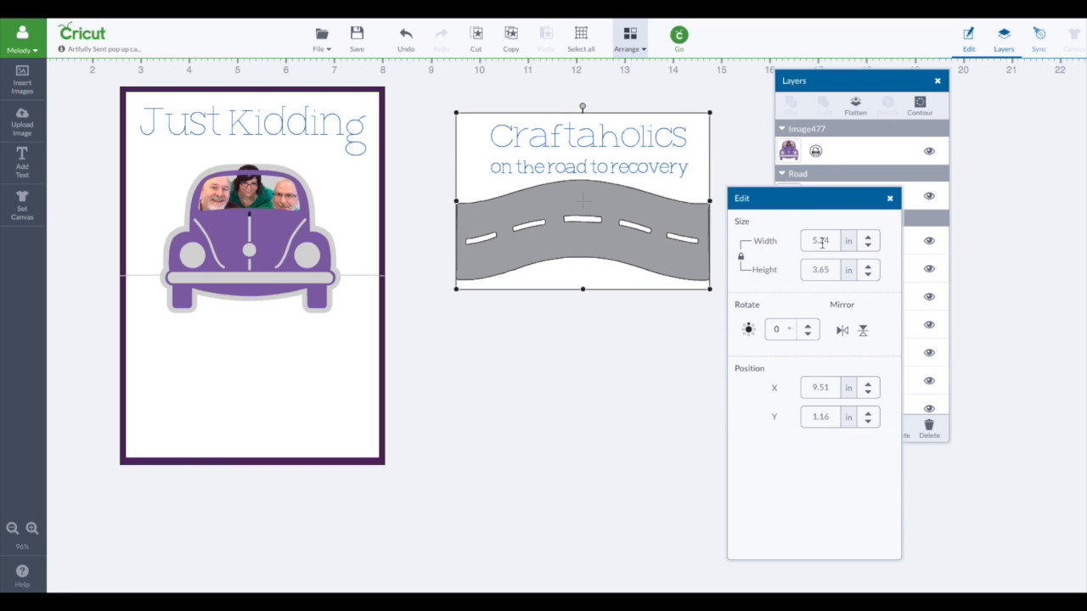
{"action": "left_click", "coordinate": [685, 228]}
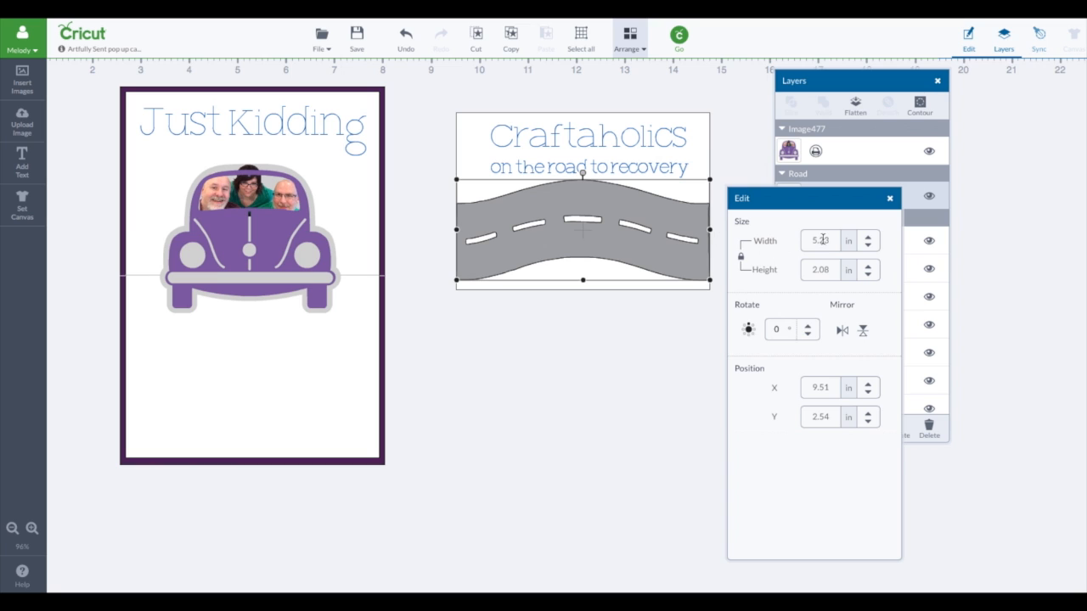
{"action": "left_click_drag", "start_coordinate": [826, 241], "coordinate": [830, 239]}
{"action": "left_click", "coordinate": [729, 149]}
{"action": "left_click", "coordinate": [693, 153]}
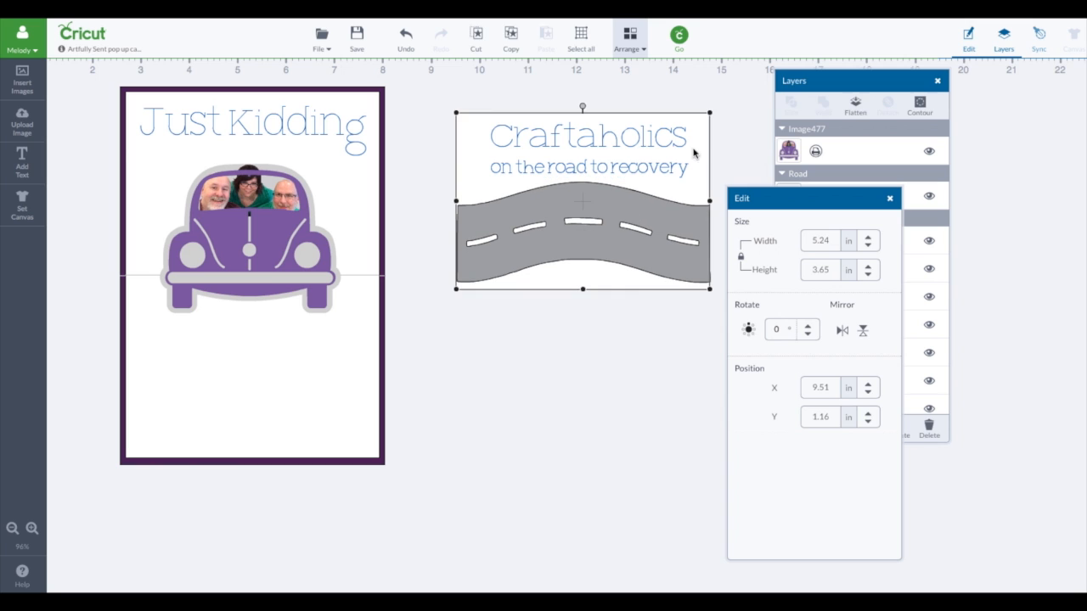
Step: Attach the "Craftaholics" and "on the road to recovery" texts to the white front panel and send the attached panel behind the road
{"action": "left_click", "coordinate": [605, 138]}
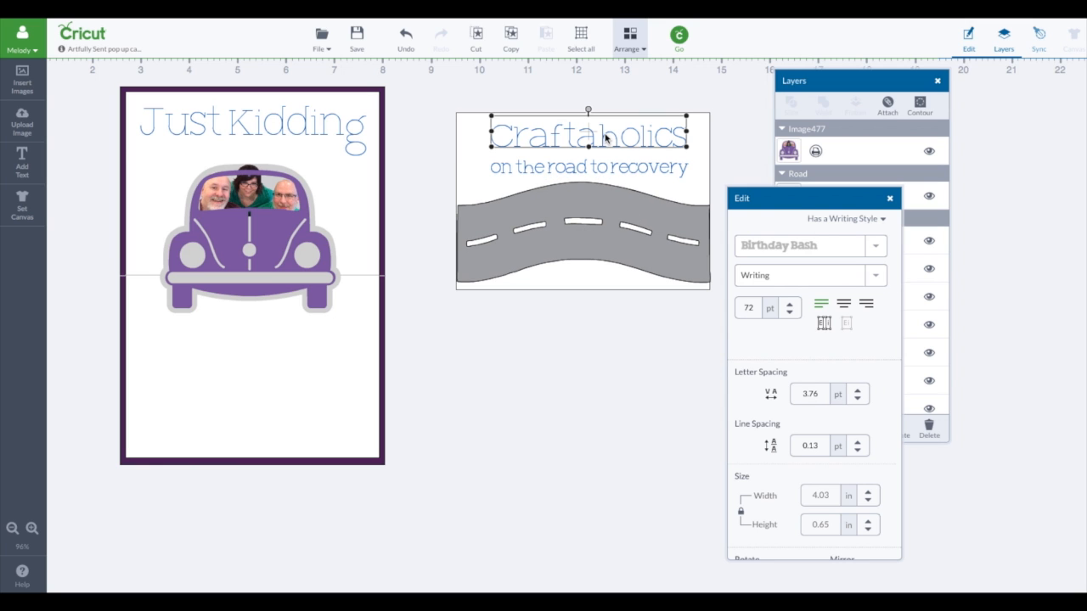
{"action": "left_click", "coordinate": [654, 168], "text": "shift"}
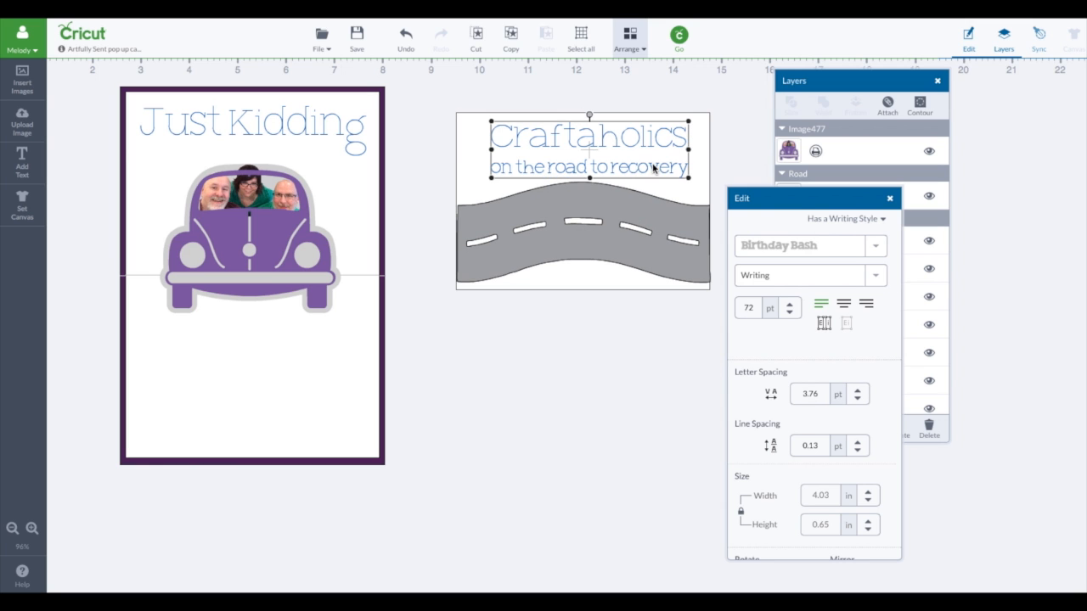
{"action": "left_click", "coordinate": [901, 107]}
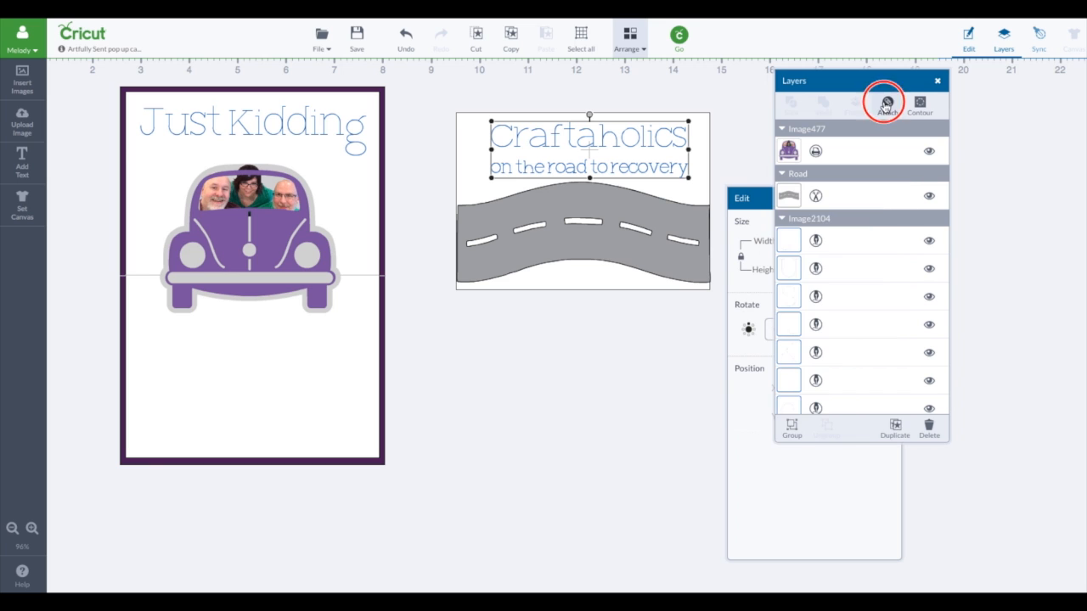
{"action": "left_click", "coordinate": [688, 139]}
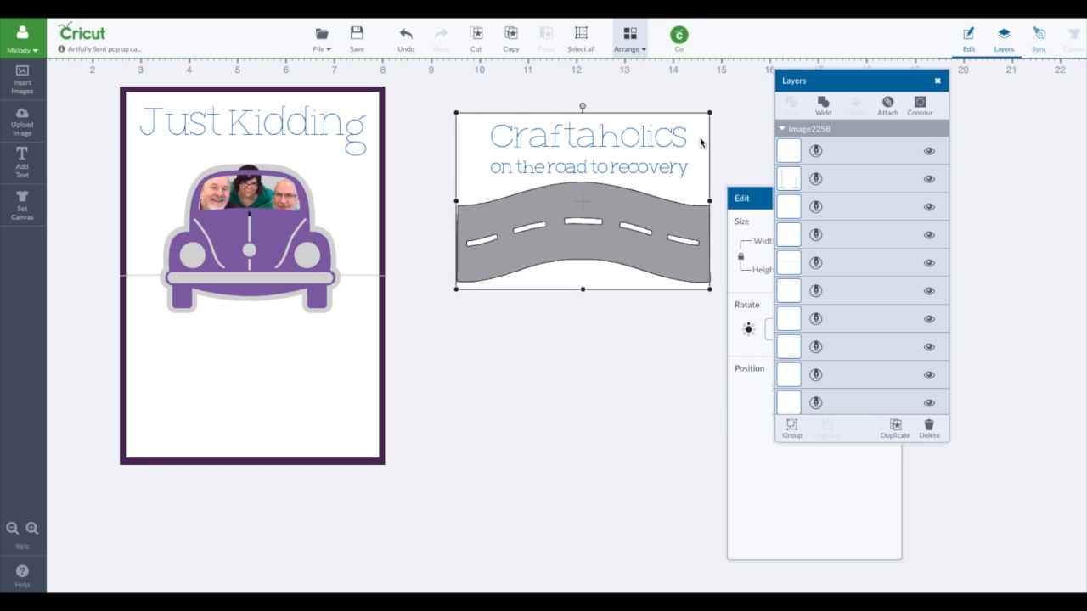
{"action": "left_click", "coordinate": [617, 188]}
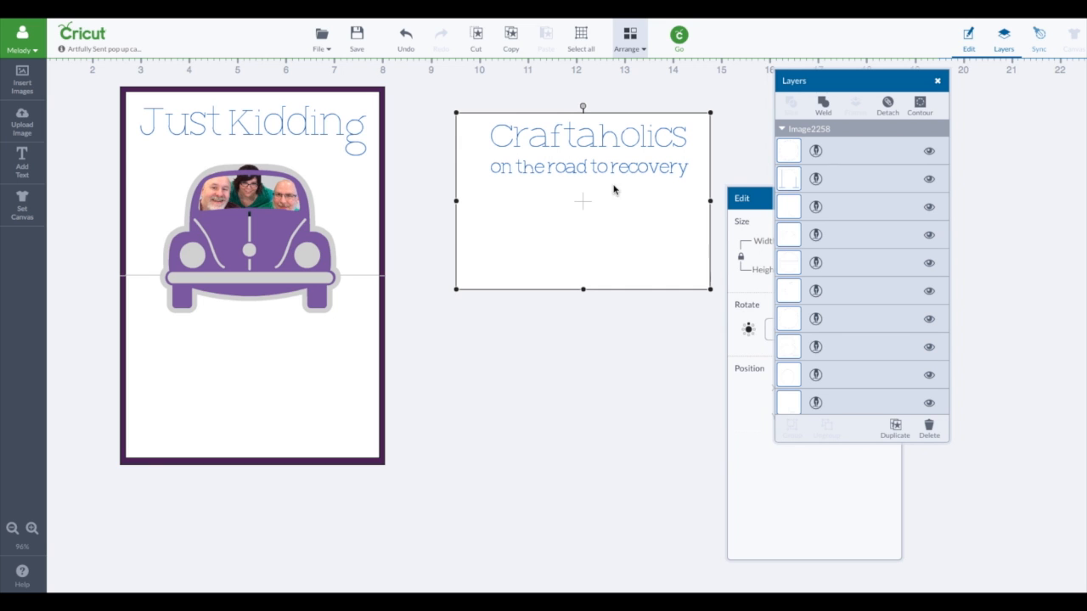
{"action": "left_click", "coordinate": [635, 39]}
{"action": "left_click", "coordinate": [641, 79]}
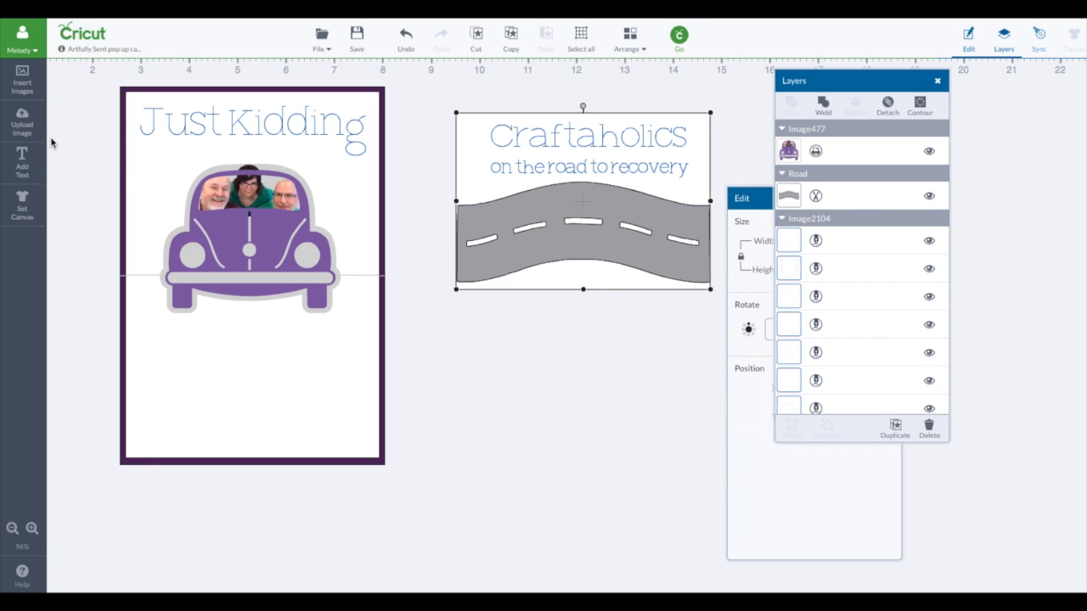
Step: Add a text object reading "We're on our way to the craft store!"
{"action": "left_click", "coordinate": [20, 158]}
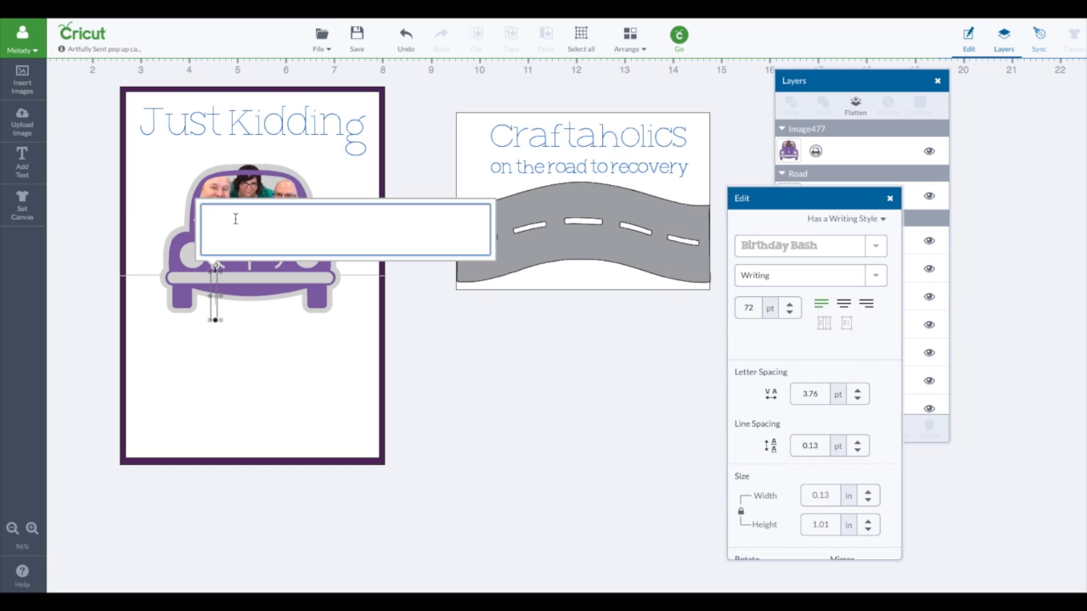
{"action": "type", "text": "We're on our way to the craf"}
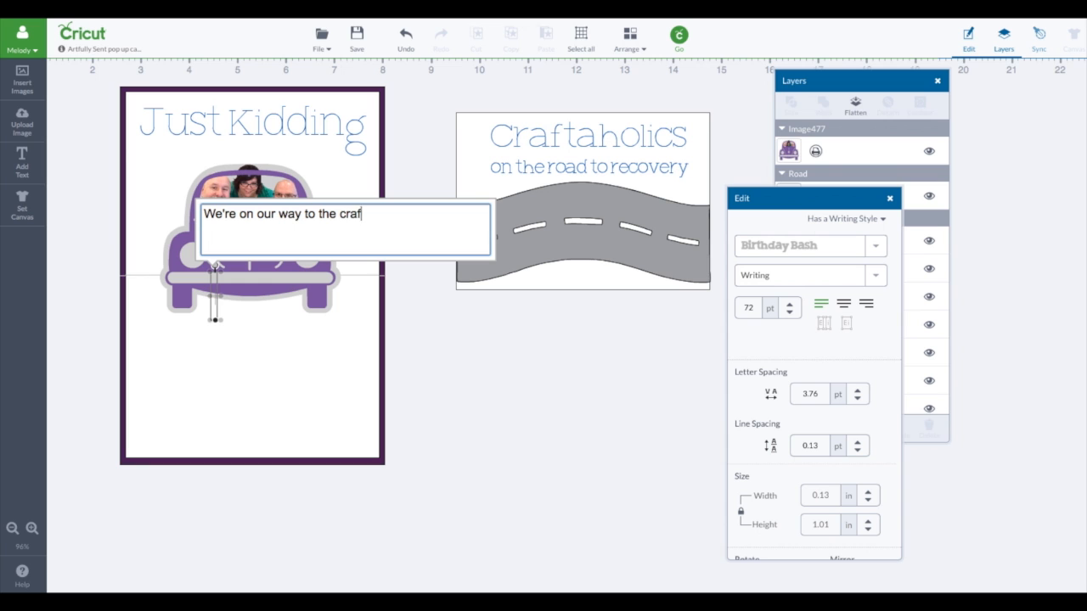
{"action": "type", "text": "t s"}
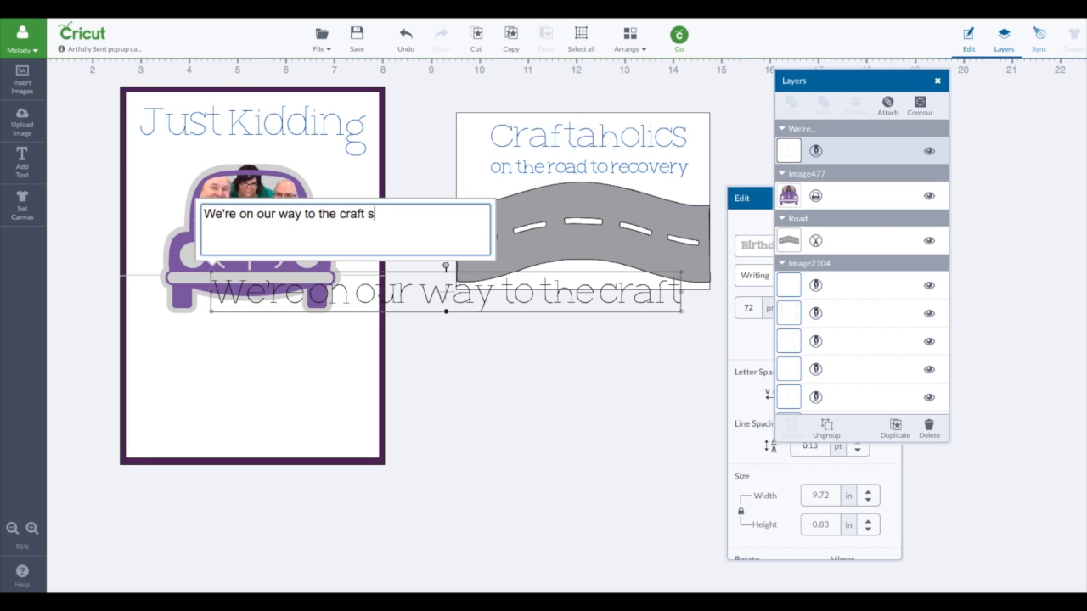
{"action": "type", "text": "tore"}
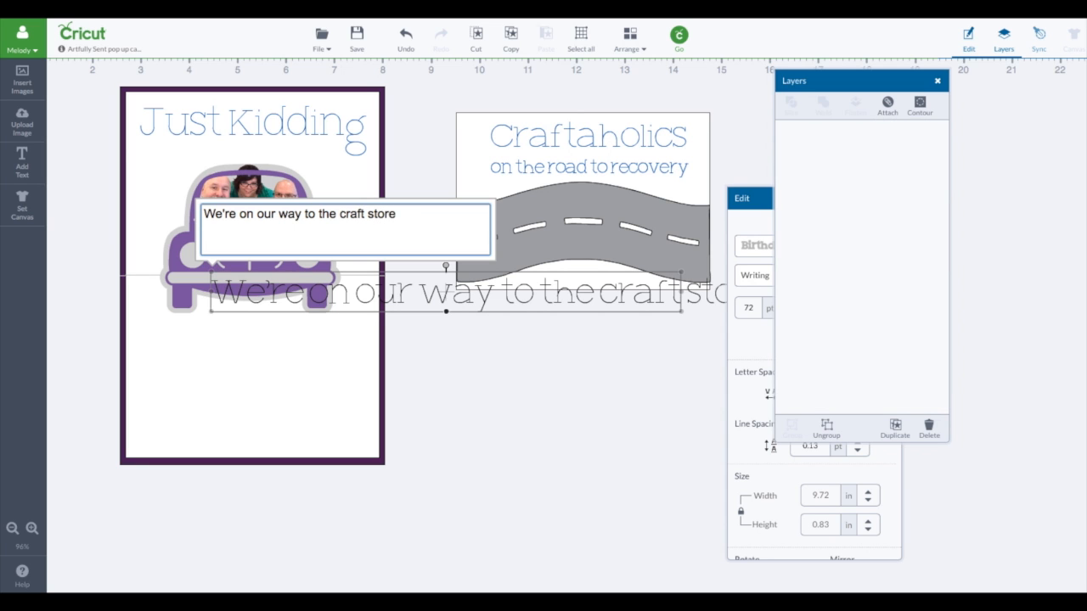
{"action": "type", "text": "!"}
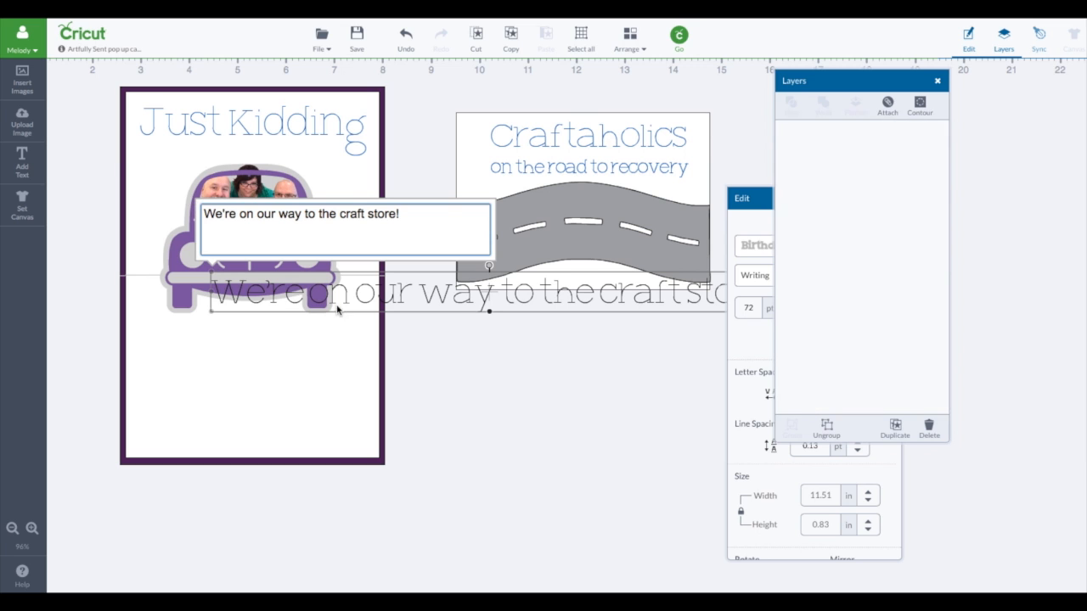
Step: Set the craft store text's pen color to Blueberry, shrink it to about 6.08 in wide and place it below the car
{"action": "left_click", "coordinate": [791, 150]}
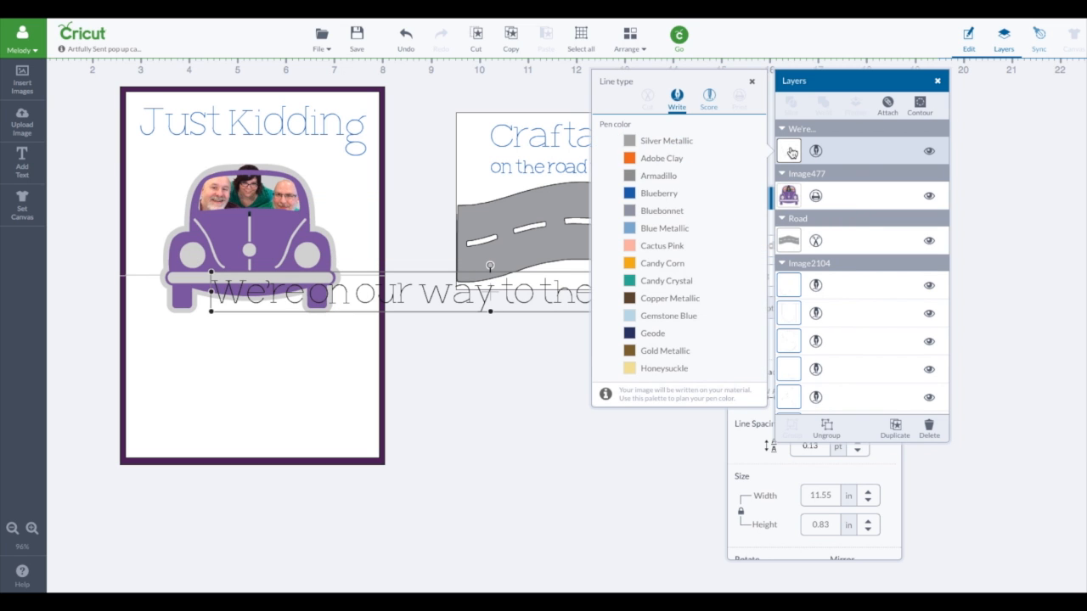
{"action": "left_click", "coordinate": [662, 196]}
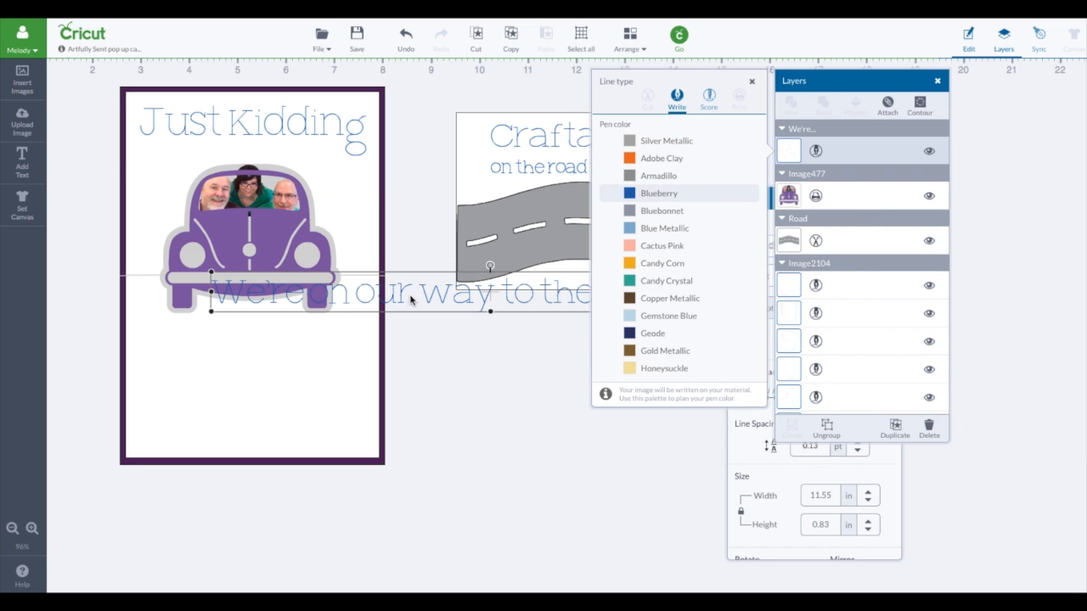
{"action": "left_click_drag", "start_coordinate": [432, 294], "coordinate": [298, 286]}
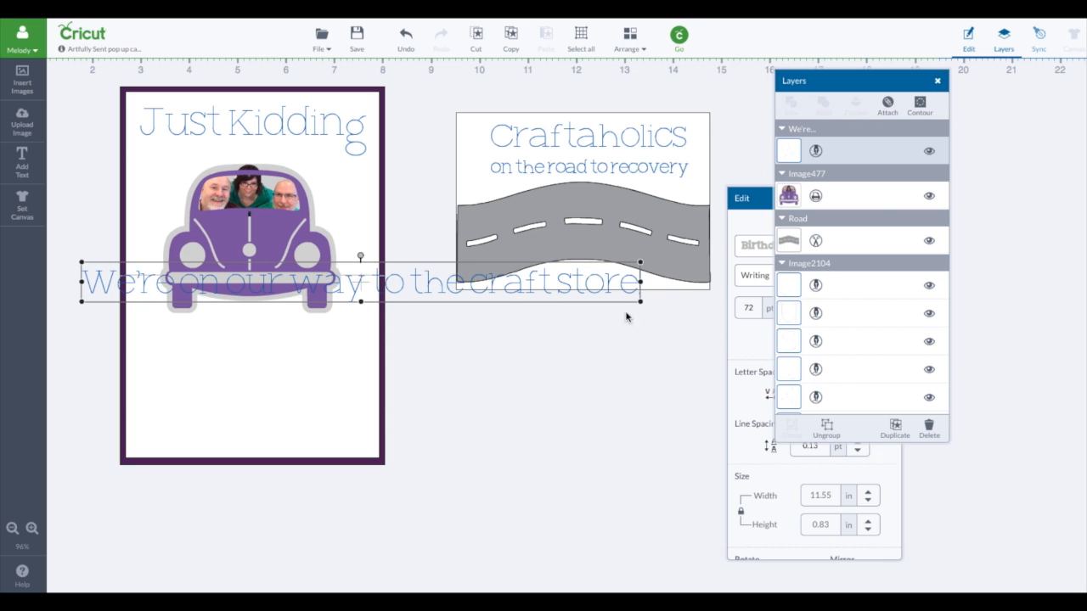
{"action": "left_click_drag", "start_coordinate": [638, 300], "coordinate": [401, 286]}
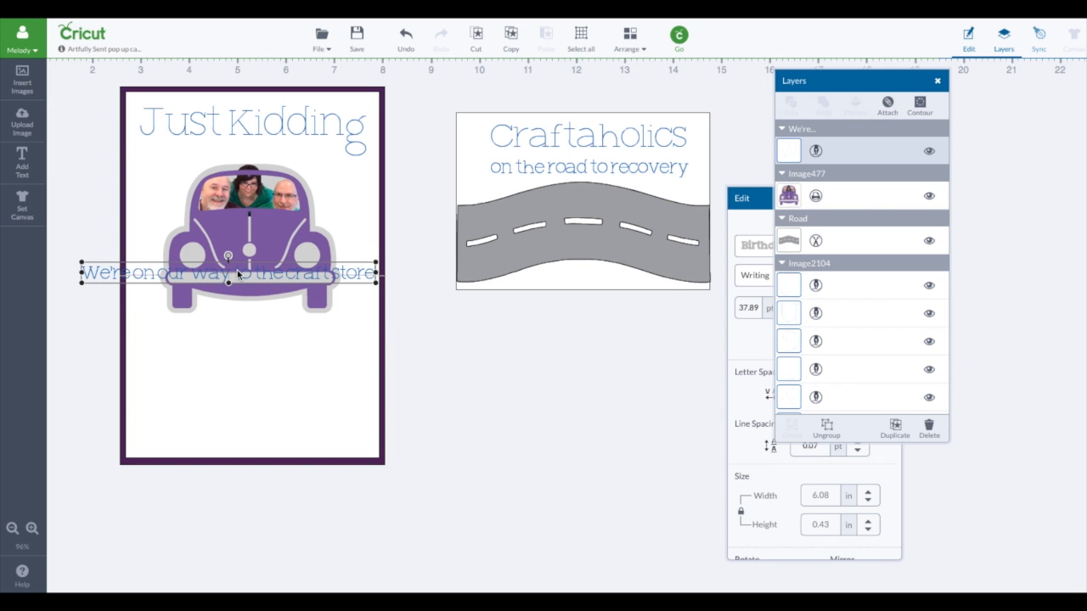
{"action": "left_click_drag", "start_coordinate": [237, 270], "coordinate": [279, 339]}
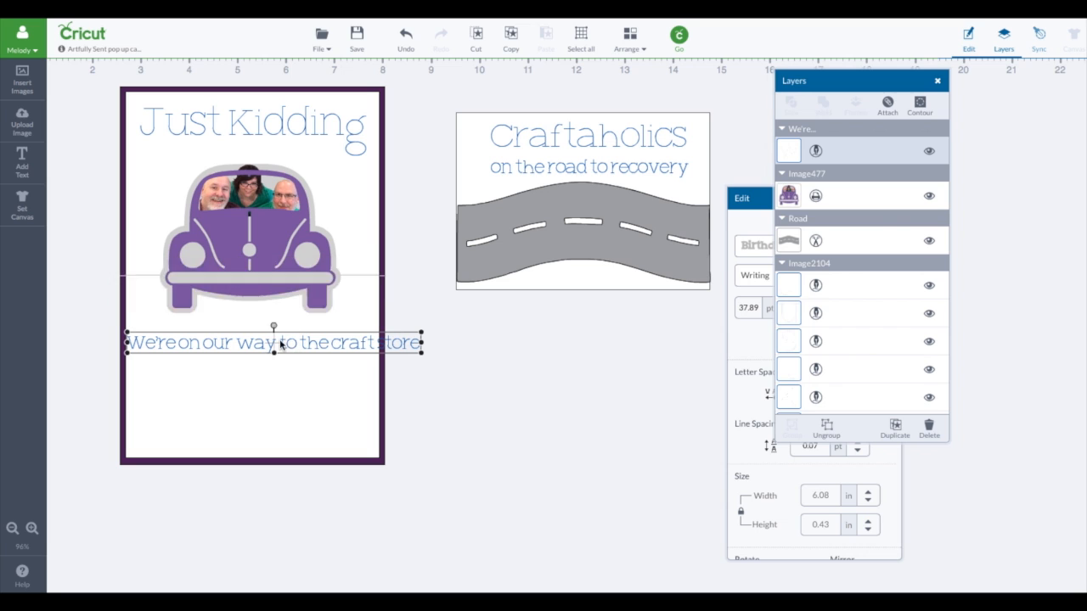
Step: Break the craft store text onto two lines before "to", resize it to about 4.13 in wide and position it below the car
{"action": "double_click", "coordinate": [279, 339]}
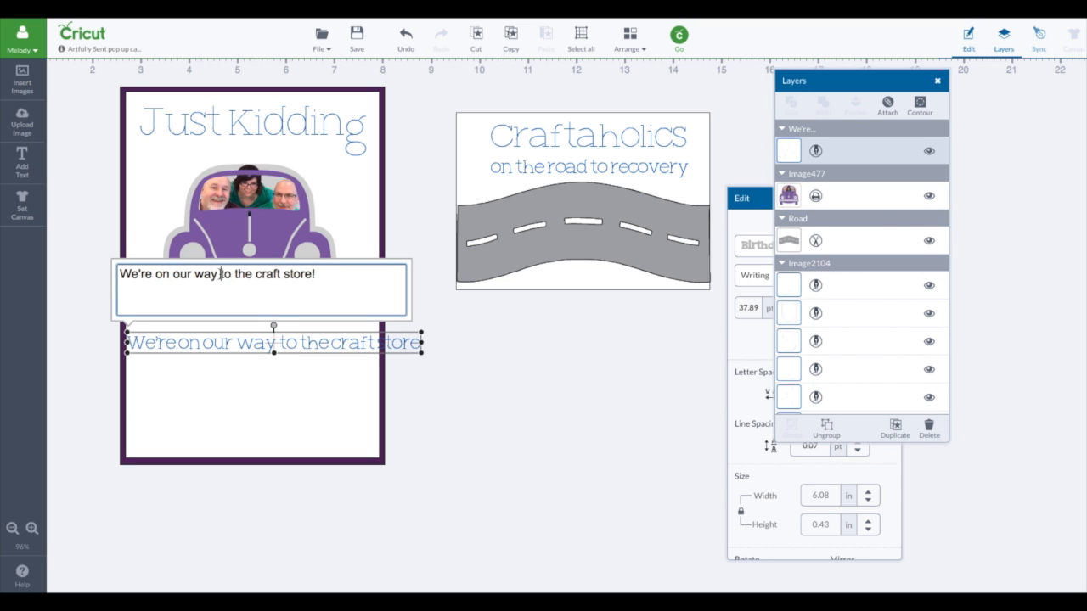
{"action": "left_click", "coordinate": [221, 275]}
{"action": "key", "text": "Return"}
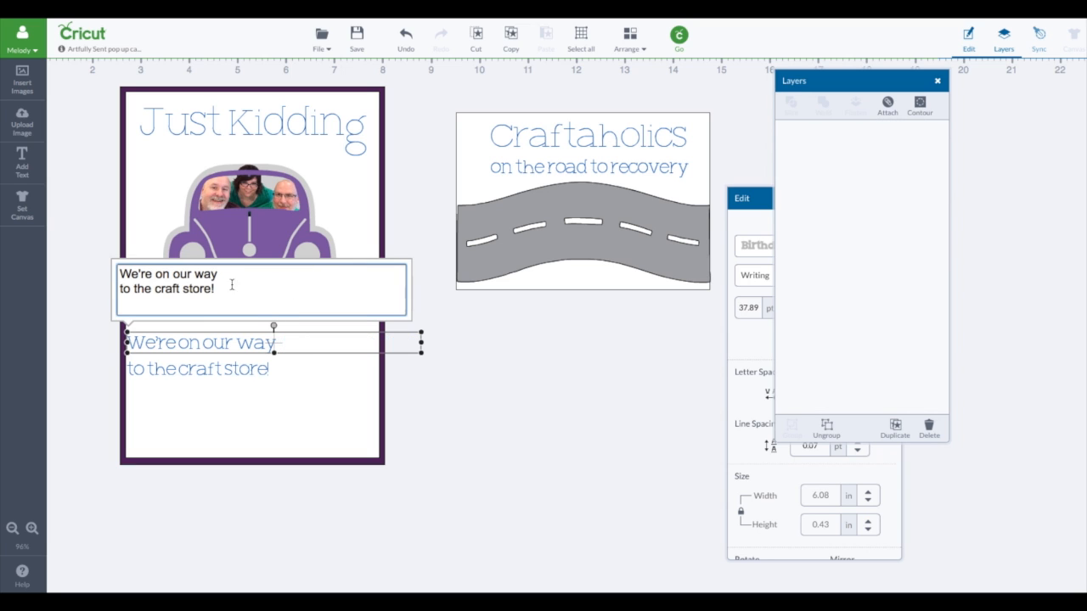
{"action": "left_click_drag", "start_coordinate": [232, 342], "coordinate": [251, 345]}
{"action": "left_click_drag", "start_coordinate": [299, 374], "coordinate": [352, 396]}
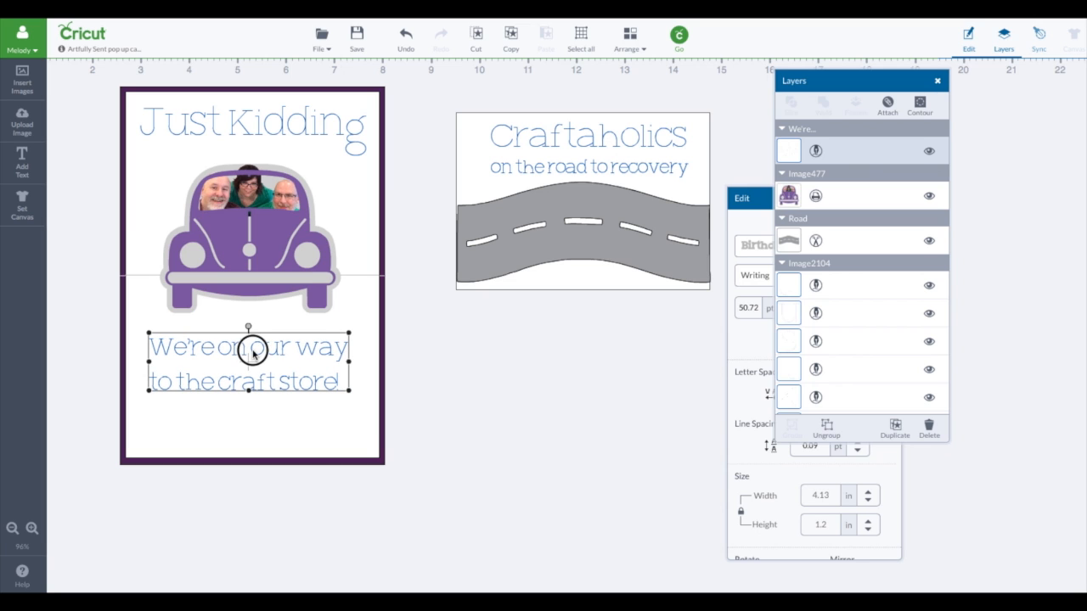
{"action": "left_click_drag", "start_coordinate": [253, 355], "coordinate": [251, 349]}
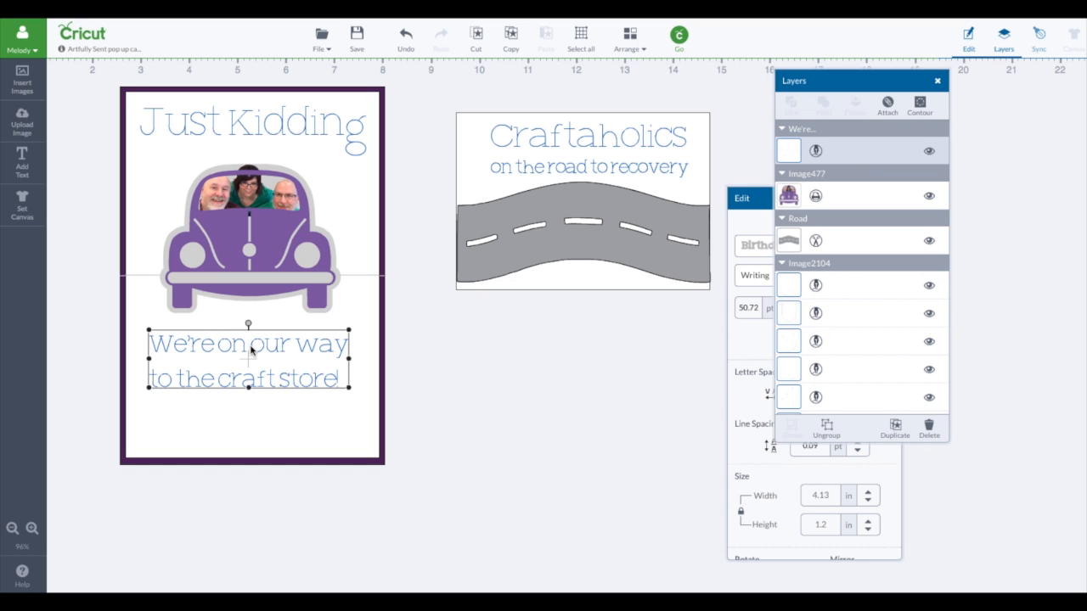
Step: Adjust the craft store text's position and attach it with the "Just Kidding" text to the white inside panel
{"action": "left_click", "coordinate": [580, 172]}
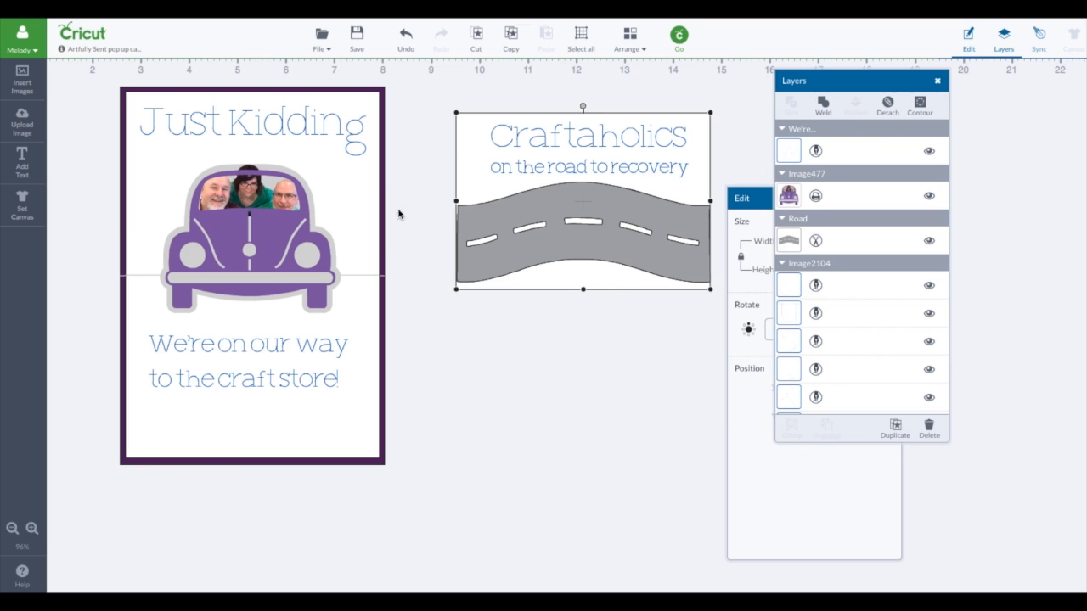
{"action": "left_click", "coordinate": [245, 386]}
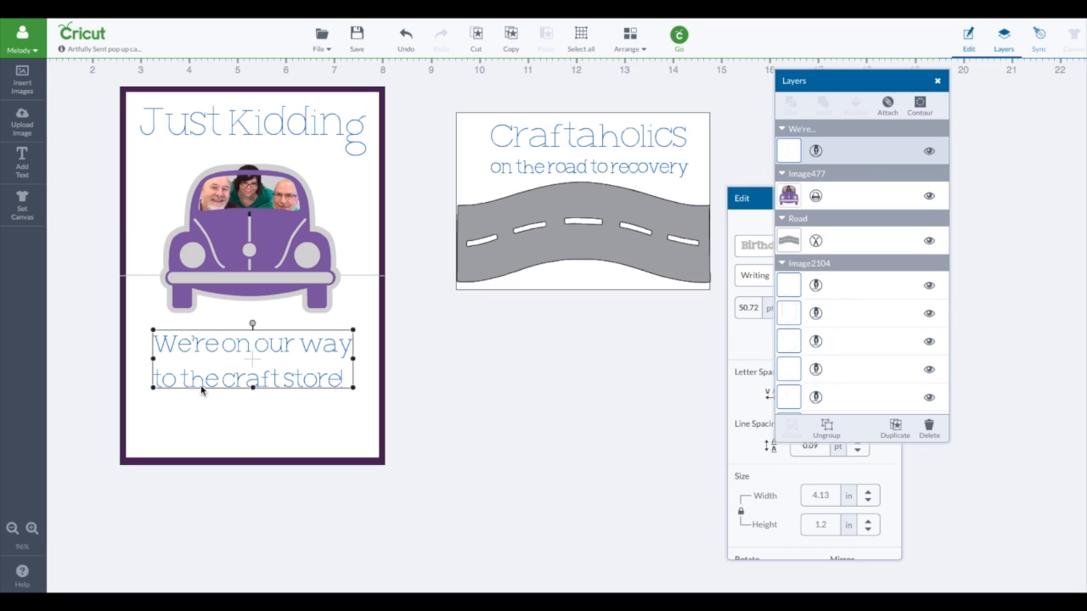
{"action": "left_click", "coordinate": [141, 394], "text": "shift"}
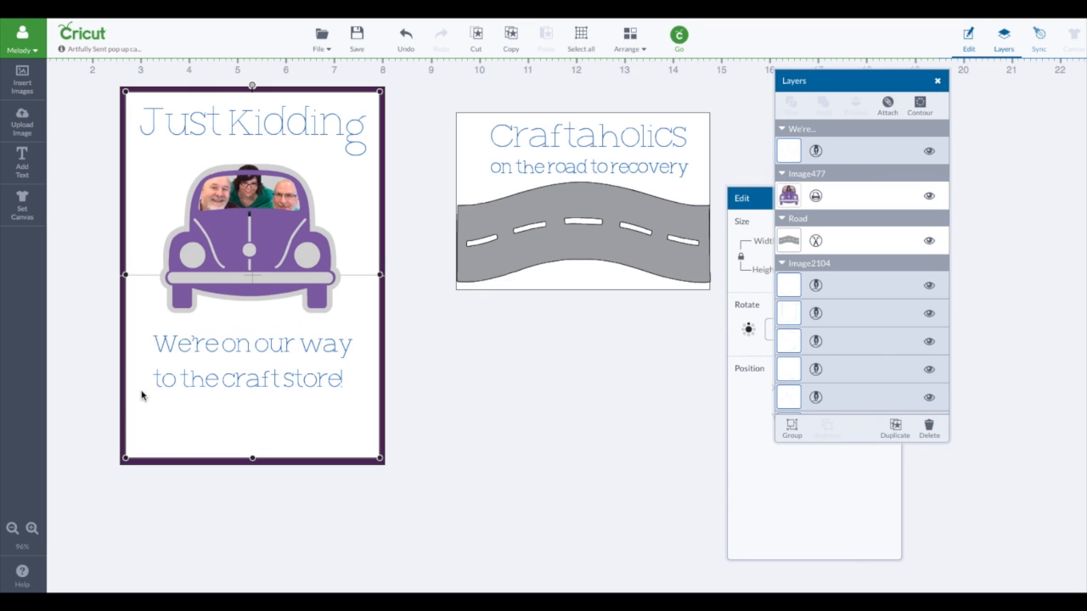
{"action": "left_click", "coordinate": [890, 107]}
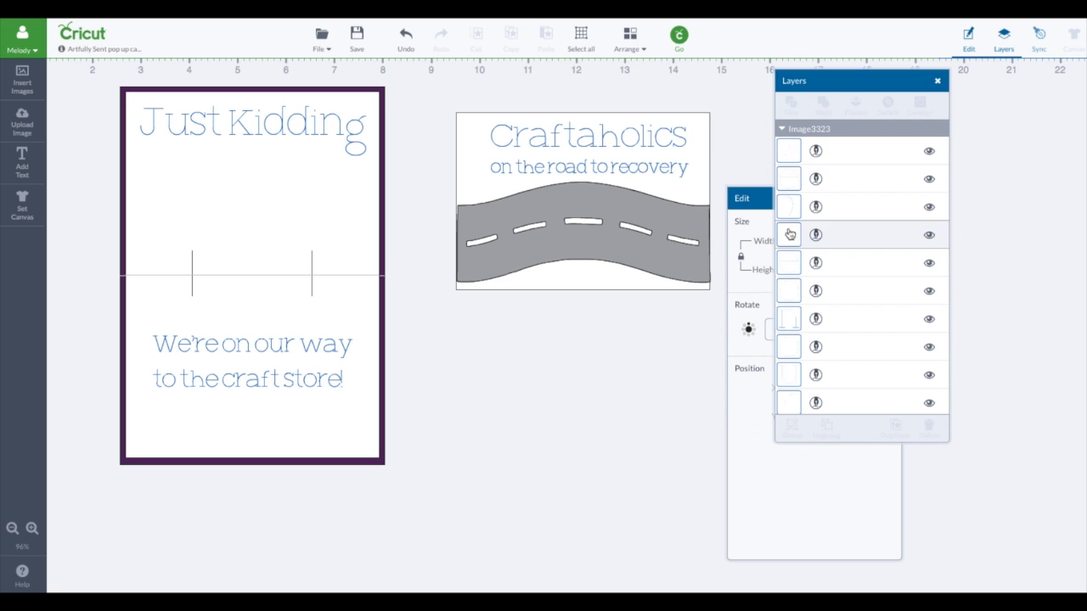
Step: Bring the hidden purple car image to the front of the inside panel
{"action": "scroll", "coordinate": [866, 278], "scroll_direction": "down", "scroll_amount": 10}
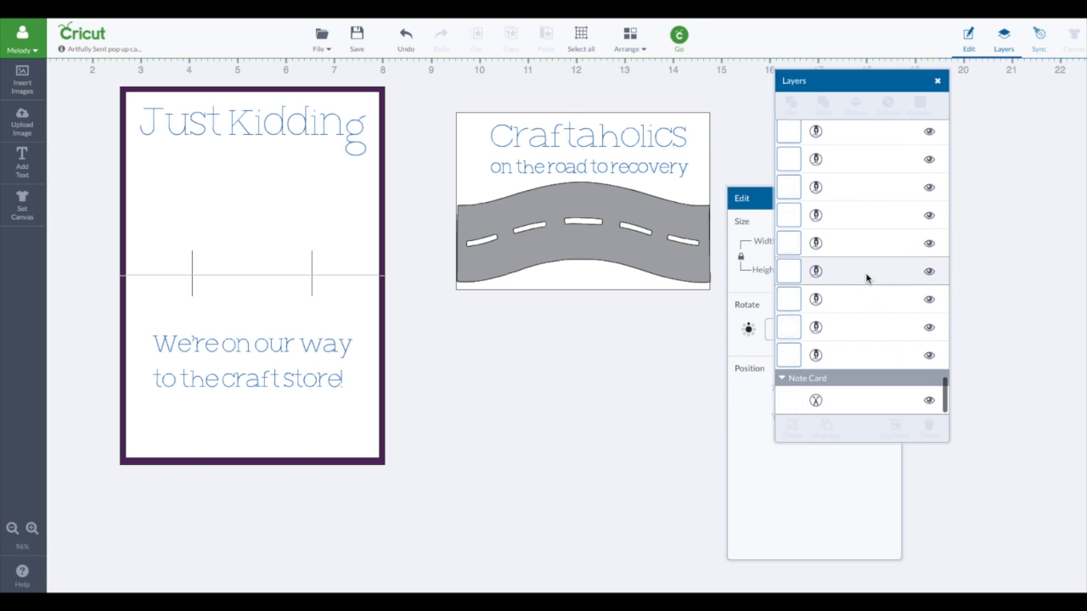
{"action": "scroll", "coordinate": [867, 278], "scroll_direction": "down", "scroll_amount": 5}
{"action": "scroll", "coordinate": [867, 278], "scroll_direction": "up", "scroll_amount": 8}
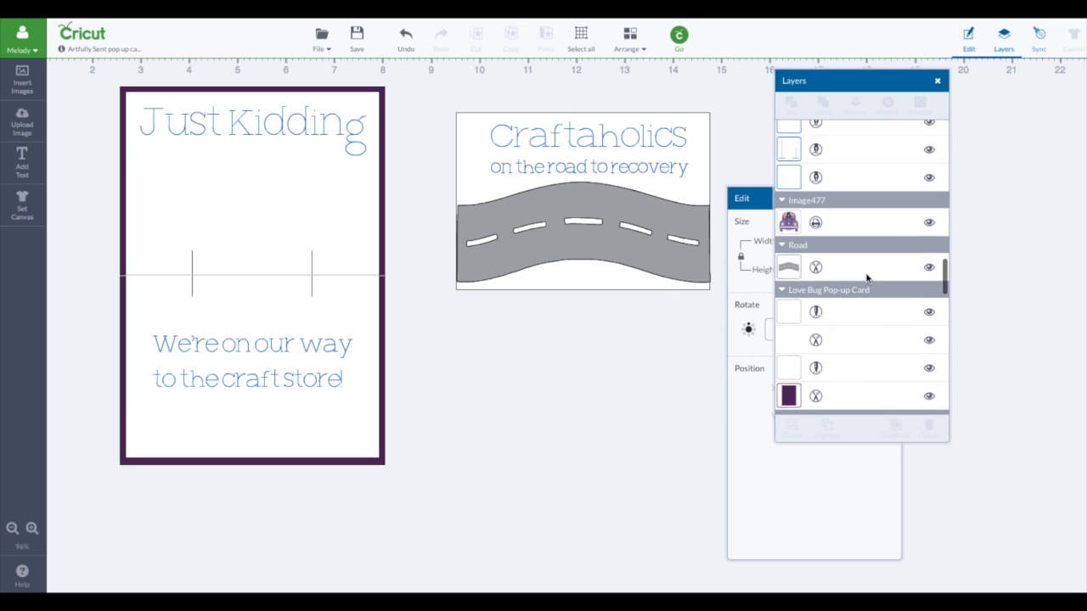
{"action": "left_click", "coordinate": [843, 225]}
{"action": "left_click", "coordinate": [629, 38]}
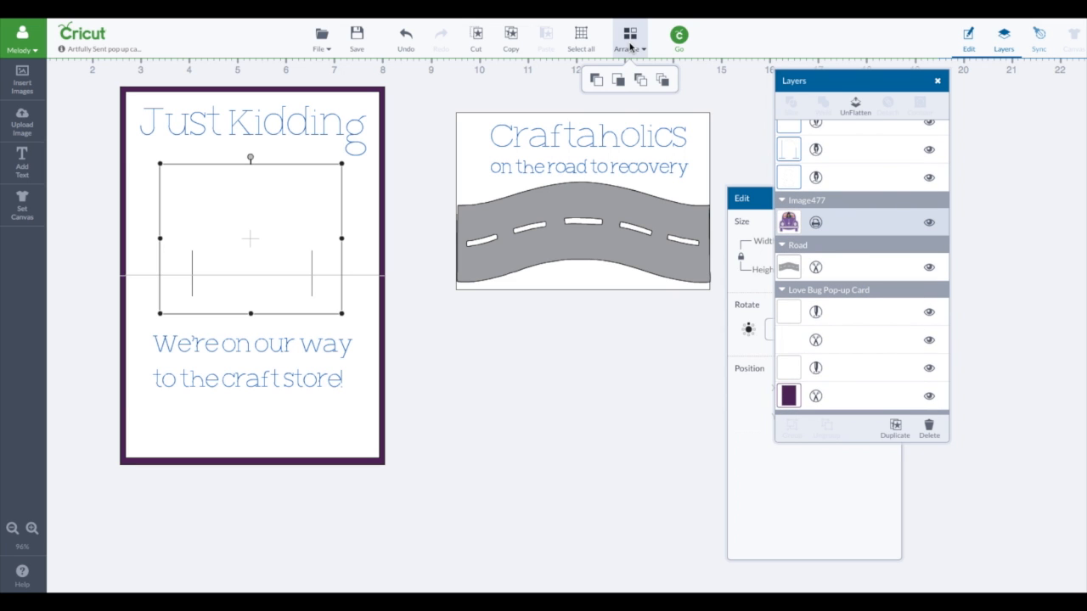
{"action": "left_click", "coordinate": [664, 82]}
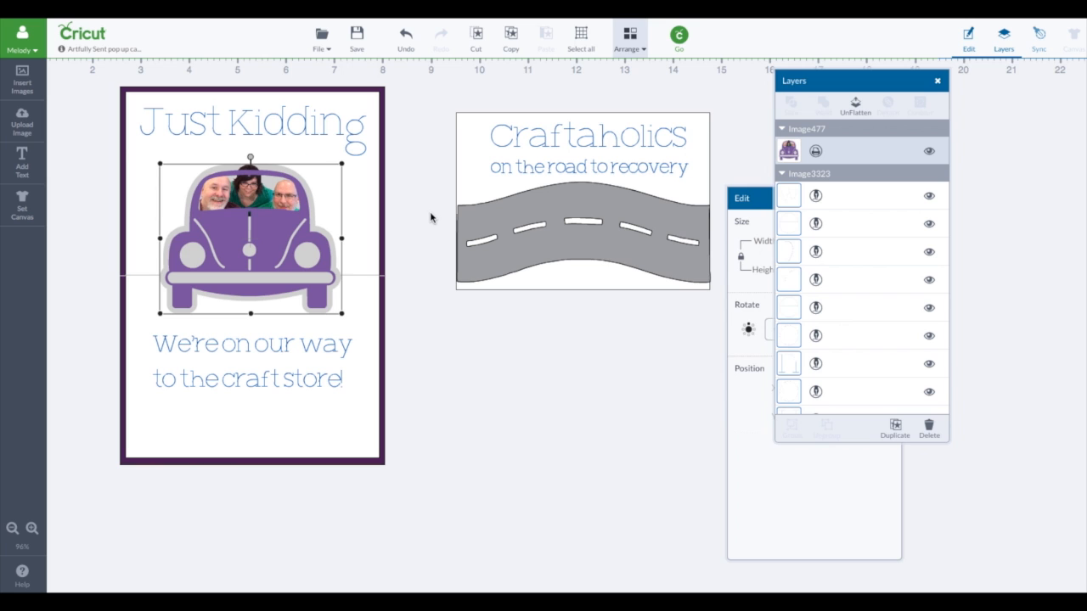
Step: Detach the front panel from its texts, and detach "Craftaholics" and "on the road to recovery" into separate letters
{"action": "right_click", "coordinate": [529, 175]}
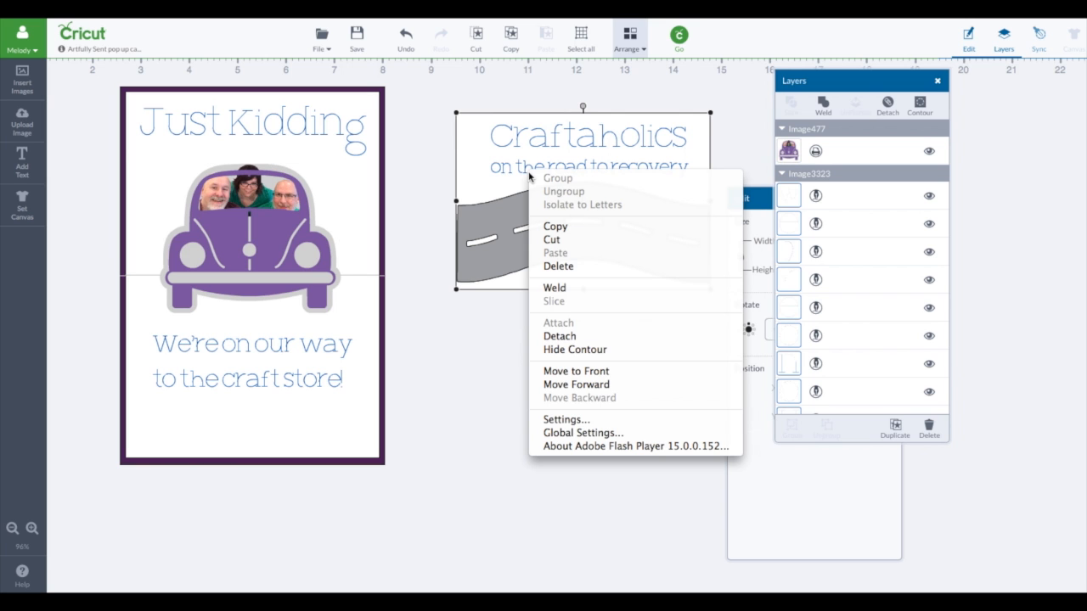
{"action": "left_click", "coordinate": [564, 338]}
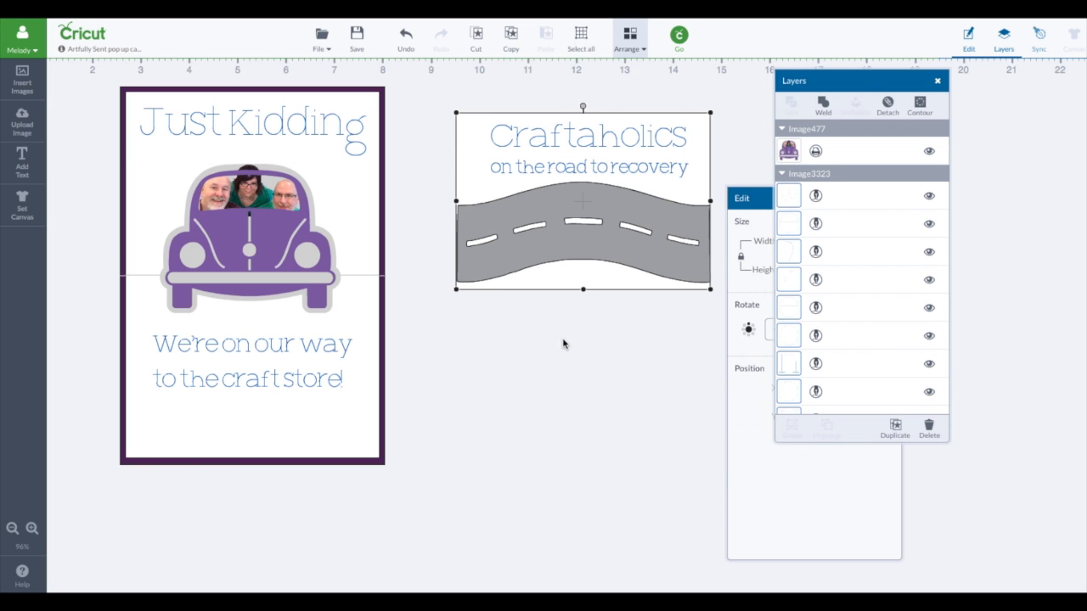
{"action": "left_click", "coordinate": [558, 168]}
{"action": "right_click", "coordinate": [558, 166]}
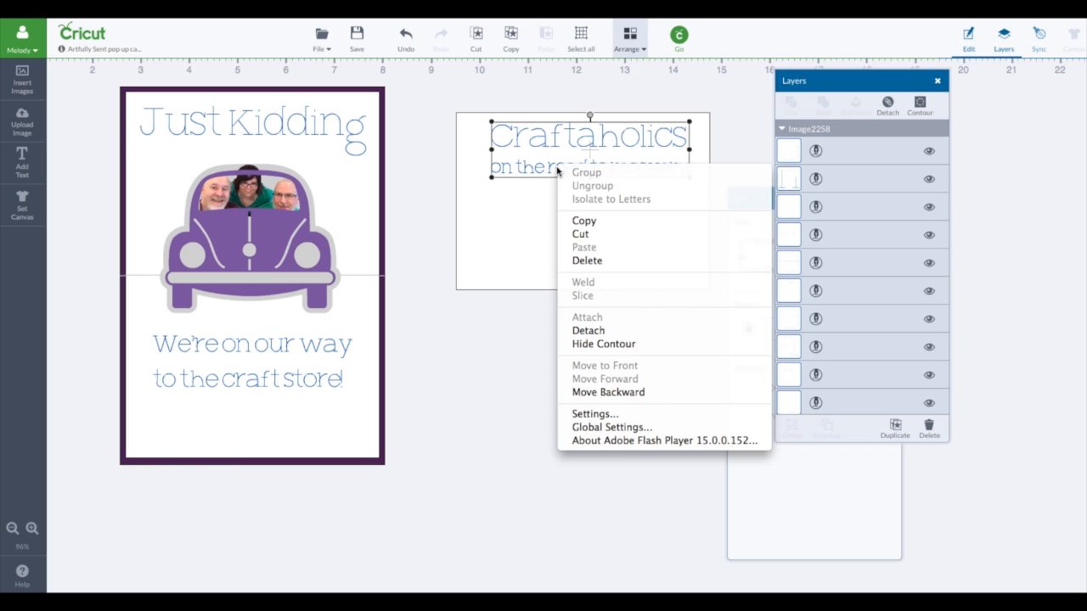
{"action": "left_click", "coordinate": [606, 331]}
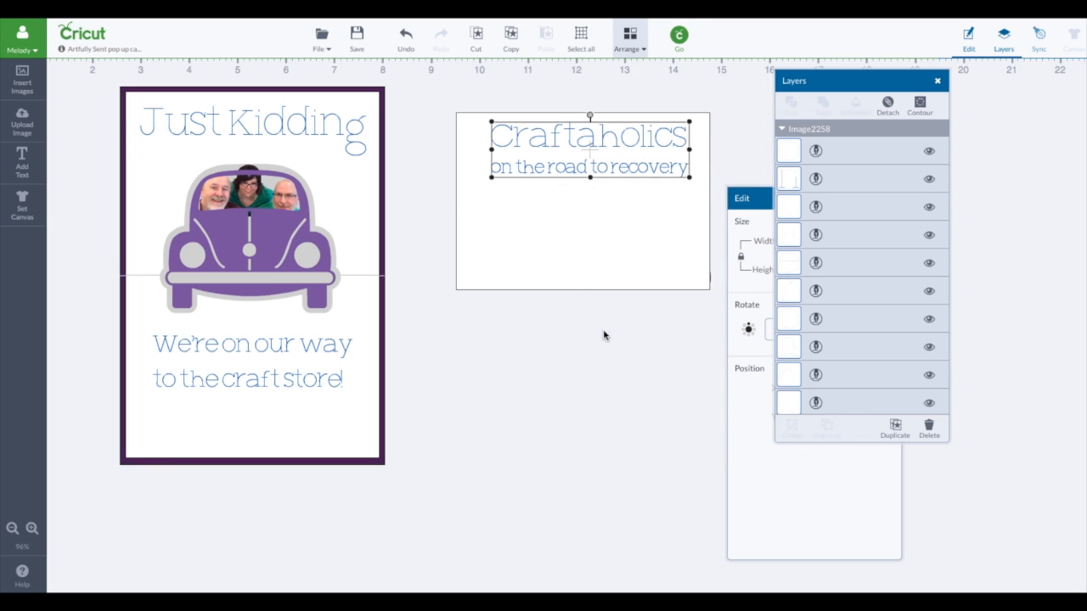
Step: Move the white front panel below the road and attach the "Craftaholics" letters to each other
{"action": "left_click", "coordinate": [499, 129]}
{"action": "left_click", "coordinate": [485, 124]}
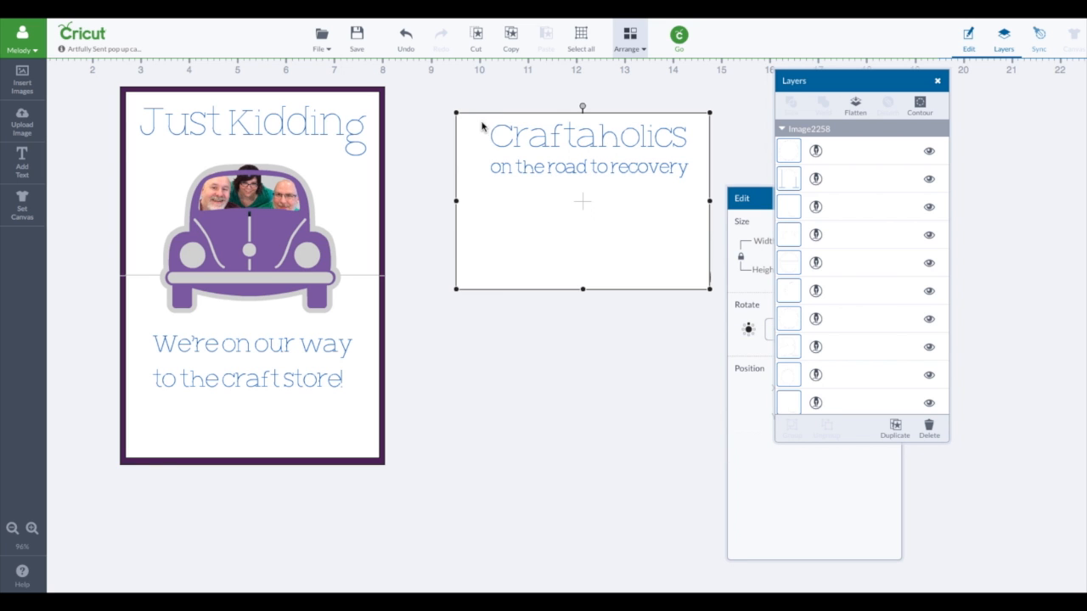
{"action": "left_click", "coordinate": [494, 124]}
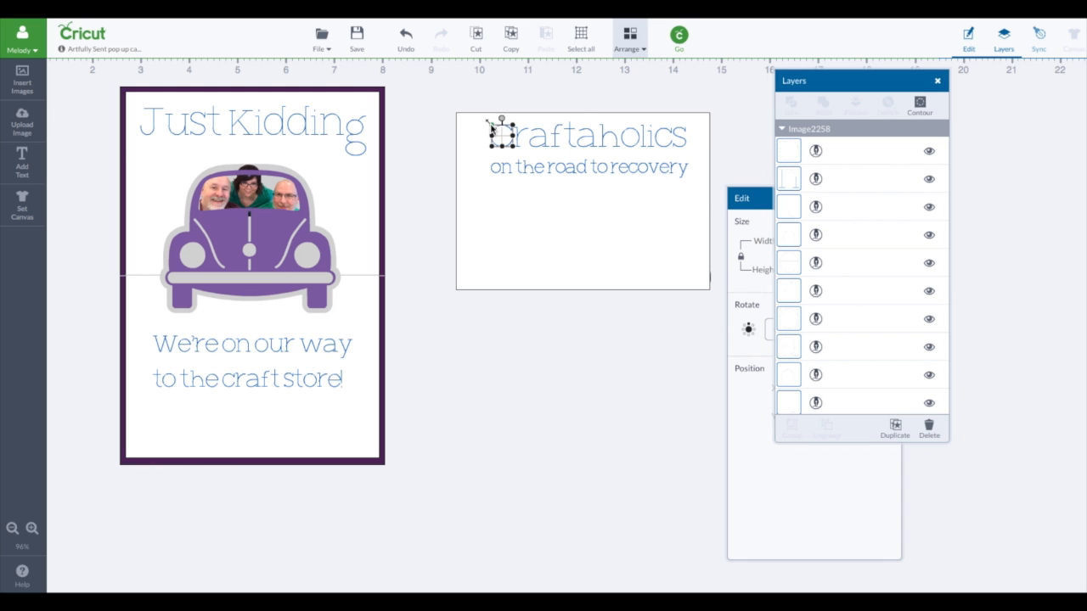
{"action": "left_click", "coordinate": [485, 123]}
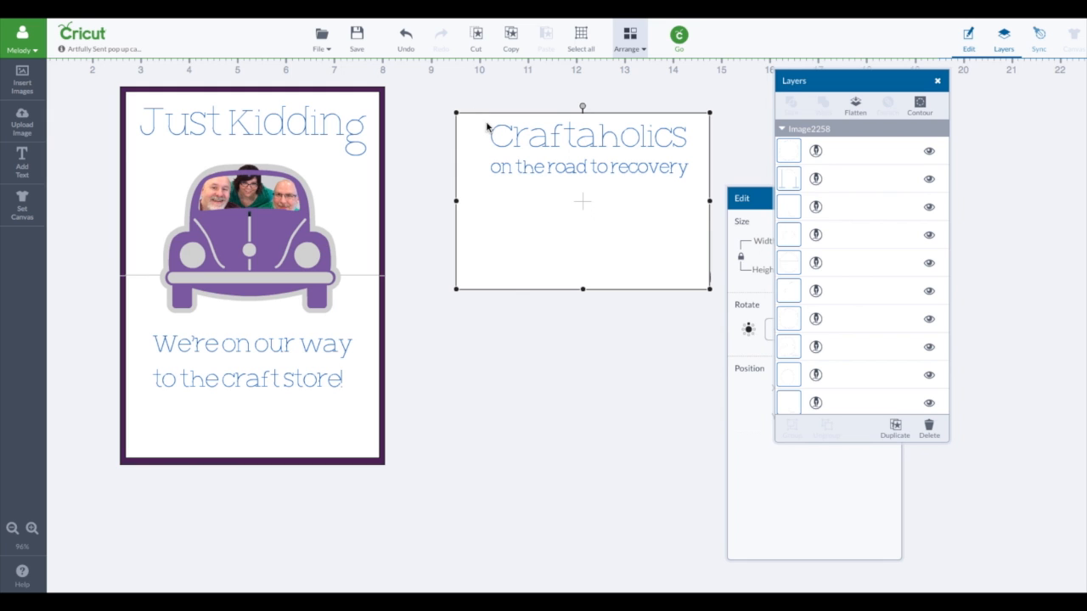
{"action": "left_click_drag", "start_coordinate": [474, 127], "coordinate": [478, 298]}
{"action": "double_click", "coordinate": [483, 116]}
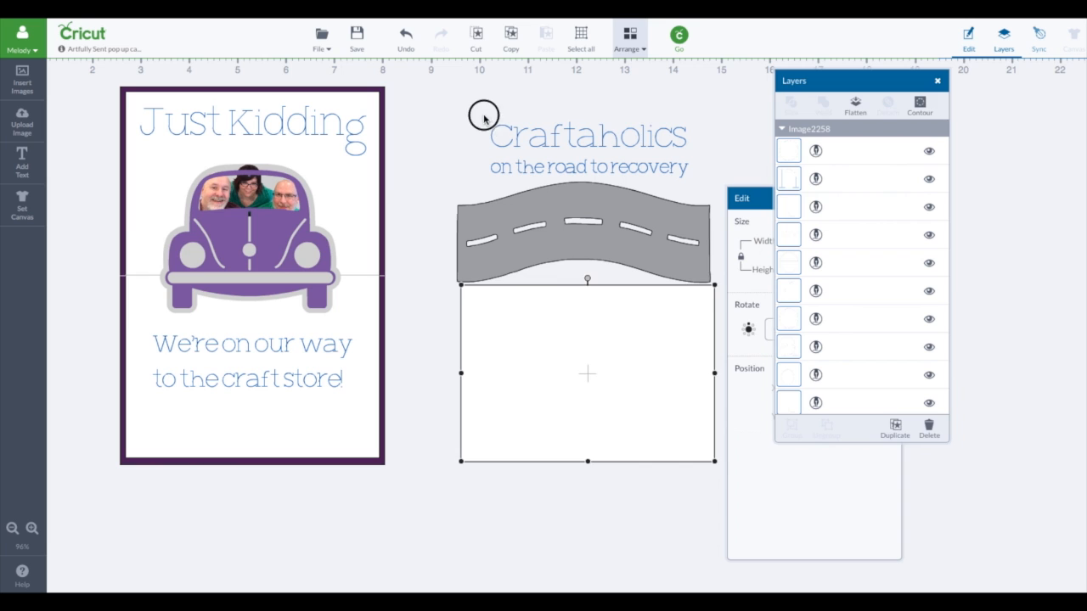
{"action": "left_click_drag", "start_coordinate": [483, 116], "coordinate": [701, 157]}
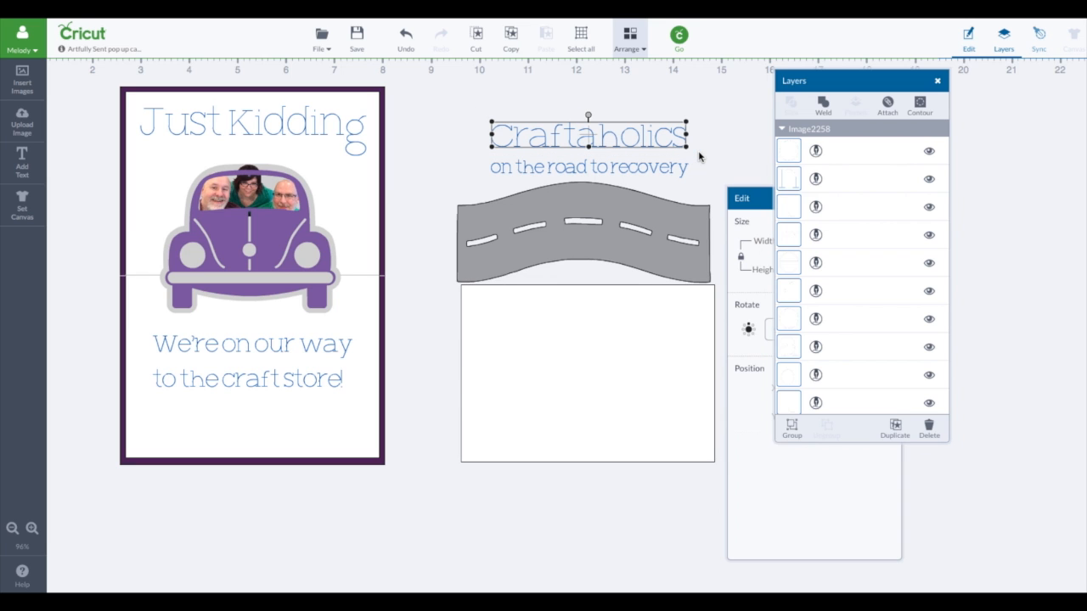
{"action": "left_click", "coordinate": [888, 102]}
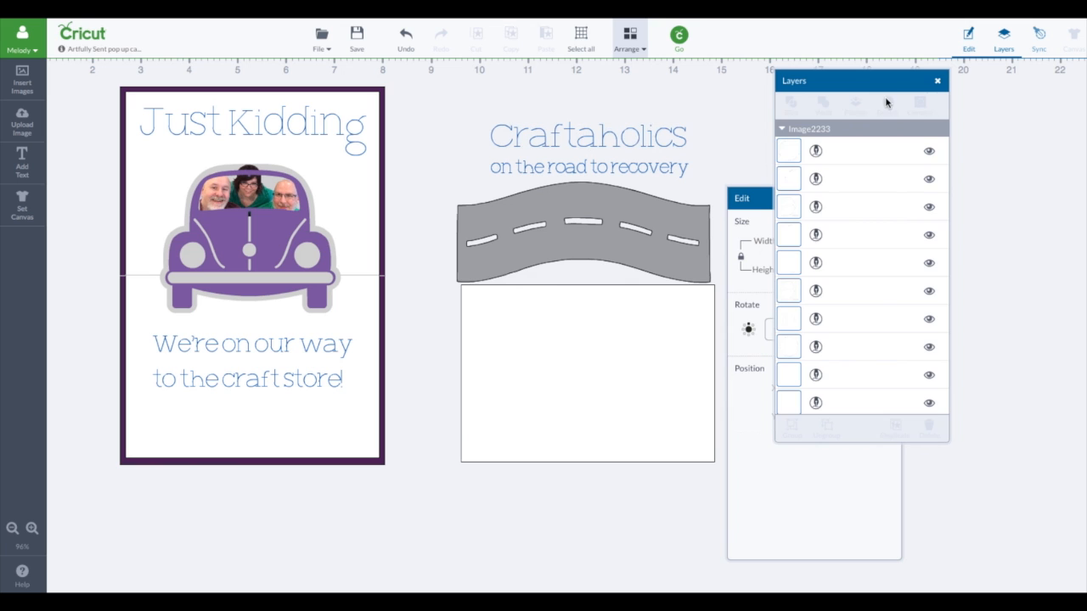
Step: Move the white front panel back under the texts and send it behind the road
{"action": "left_click_drag", "start_coordinate": [603, 353], "coordinate": [598, 179]}
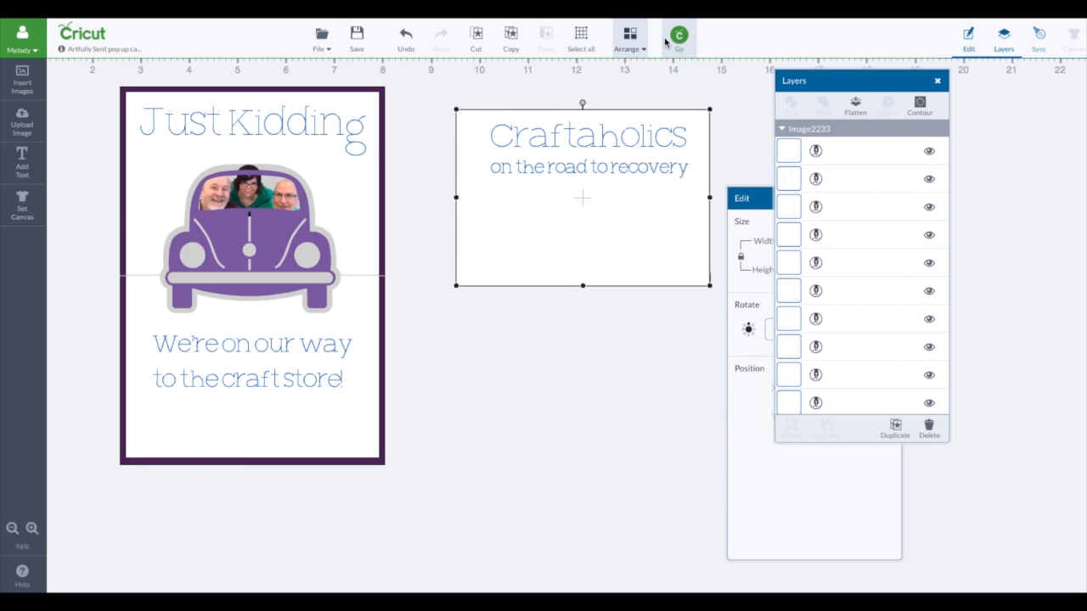
{"action": "left_click", "coordinate": [637, 44]}
{"action": "left_click", "coordinate": [642, 85]}
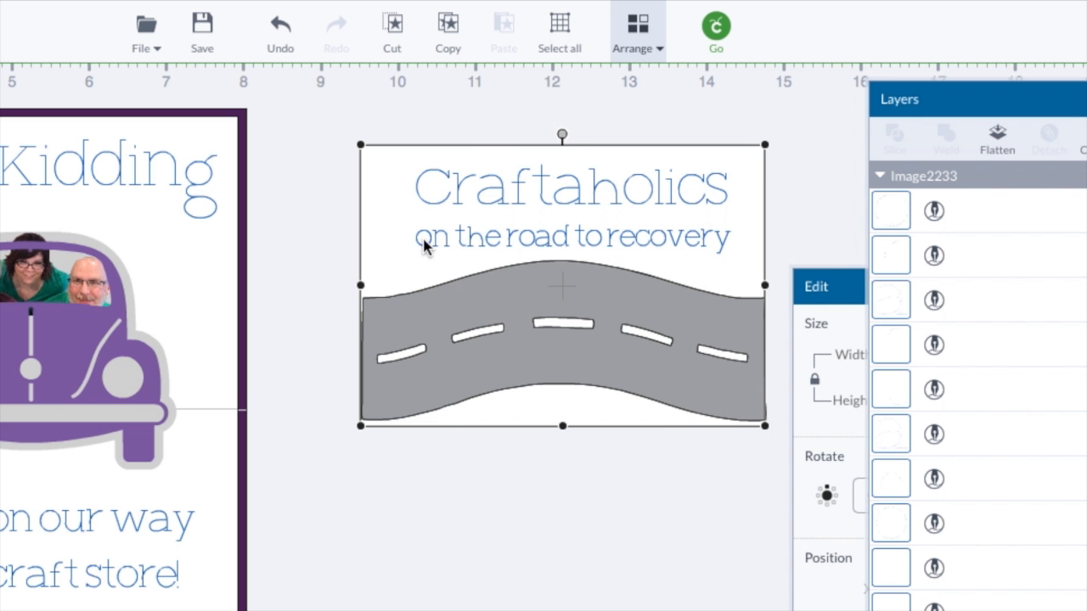
Step: Move the letters of "on" just above the road's upper edge and tilt them to follow its slope
{"action": "left_click", "coordinate": [424, 243]}
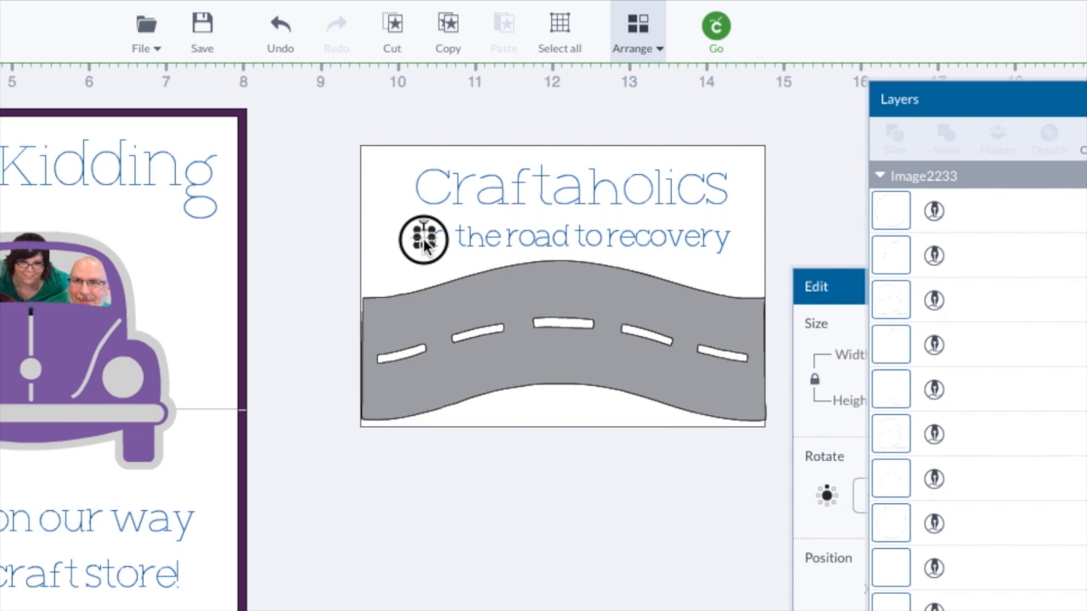
{"action": "mouse_move", "coordinate": [425, 244]}
{"action": "left_mouse_down"}
{"action": "mouse_move", "coordinate": [393, 291]}
{"action": "mouse_move", "coordinate": [389, 262]}
{"action": "mouse_move", "coordinate": [445, 238]}
{"action": "mouse_move", "coordinate": [417, 281]}
{"action": "mouse_move", "coordinate": [409, 257]}
{"action": "left_mouse_up"}
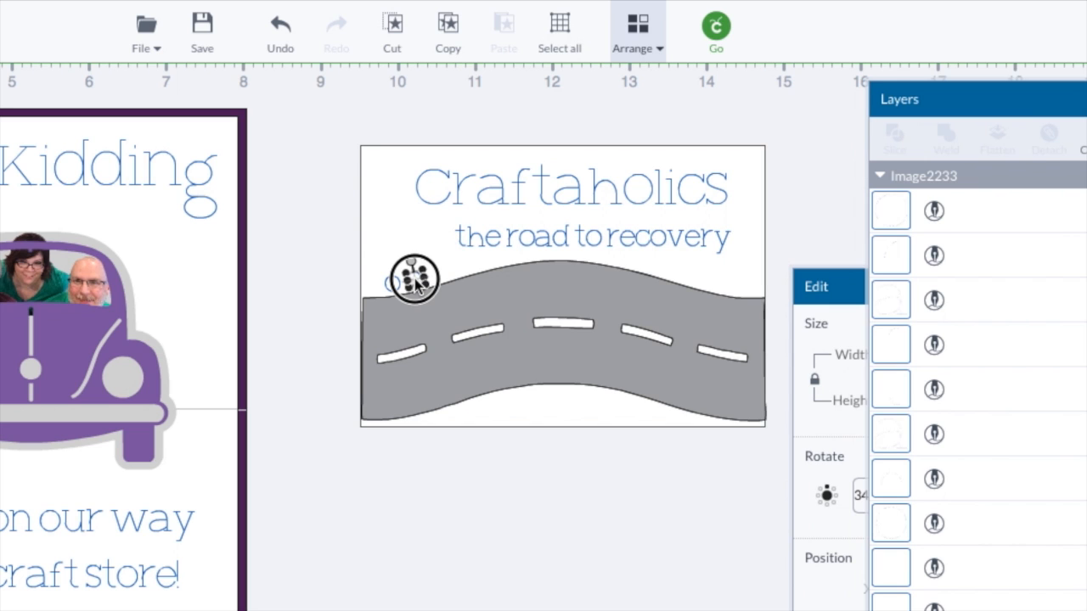
{"action": "left_click", "coordinate": [443, 279]}
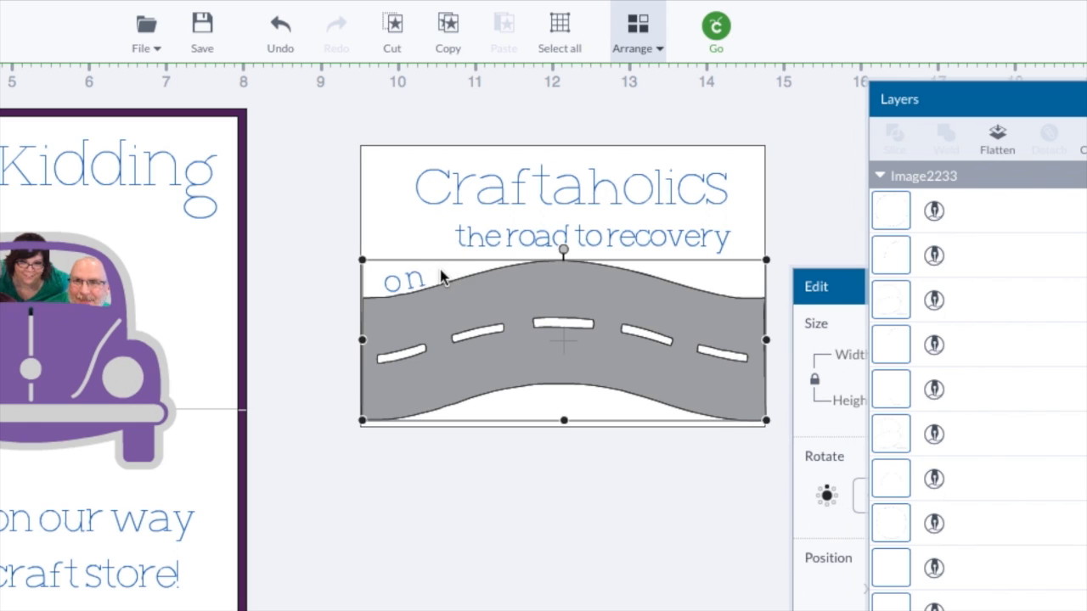
{"action": "left_click", "coordinate": [421, 285]}
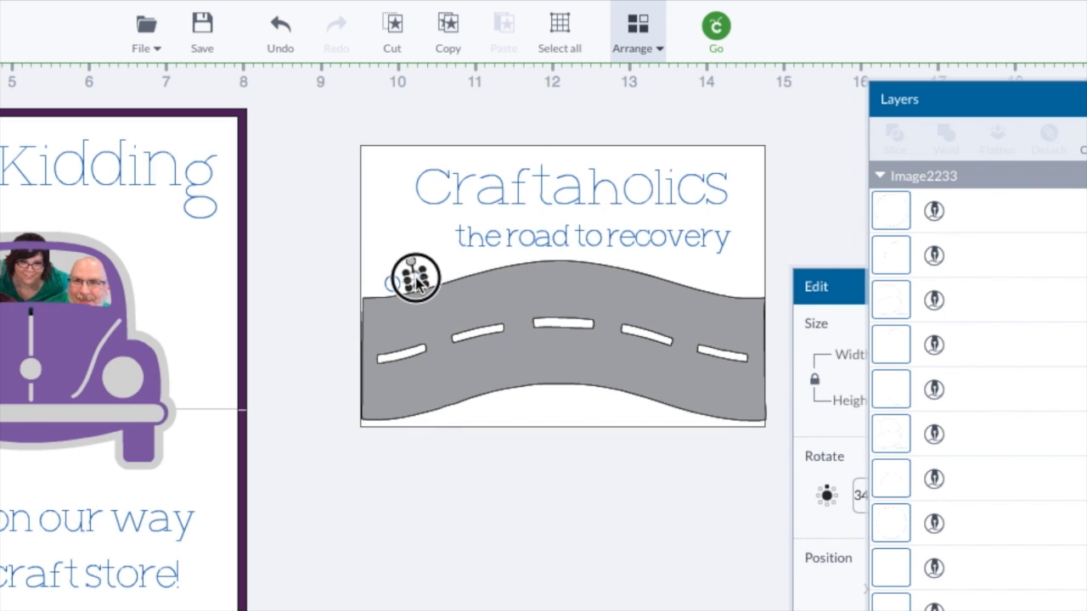
{"action": "left_click_drag", "start_coordinate": [415, 276], "coordinate": [416, 282]}
{"action": "left_click", "coordinate": [475, 264]}
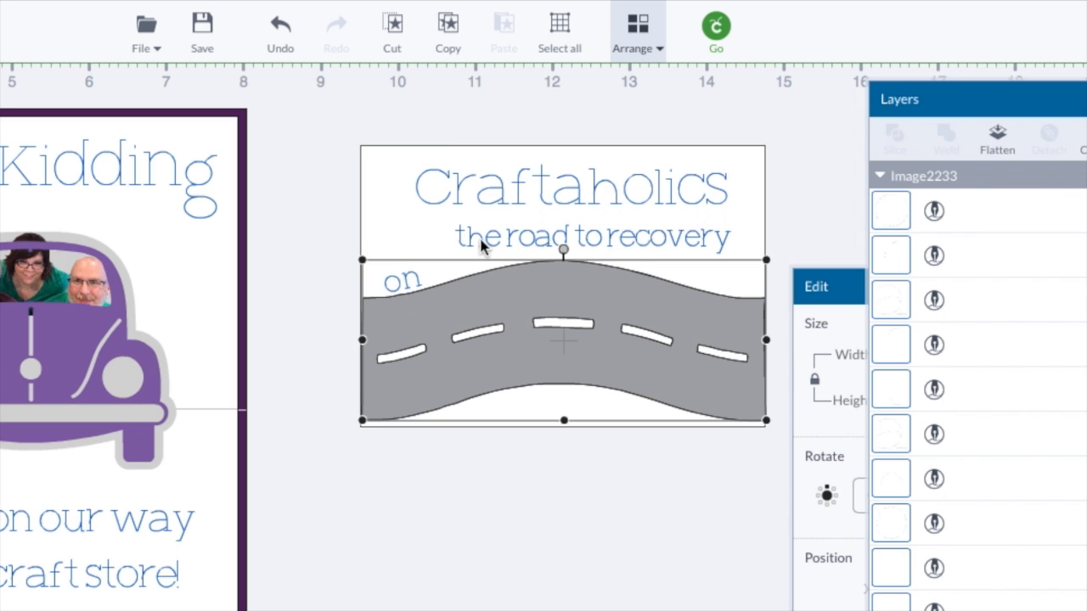
{"action": "left_click", "coordinate": [464, 237]}
{"action": "left_click_drag", "start_coordinate": [464, 243], "coordinate": [444, 278]}
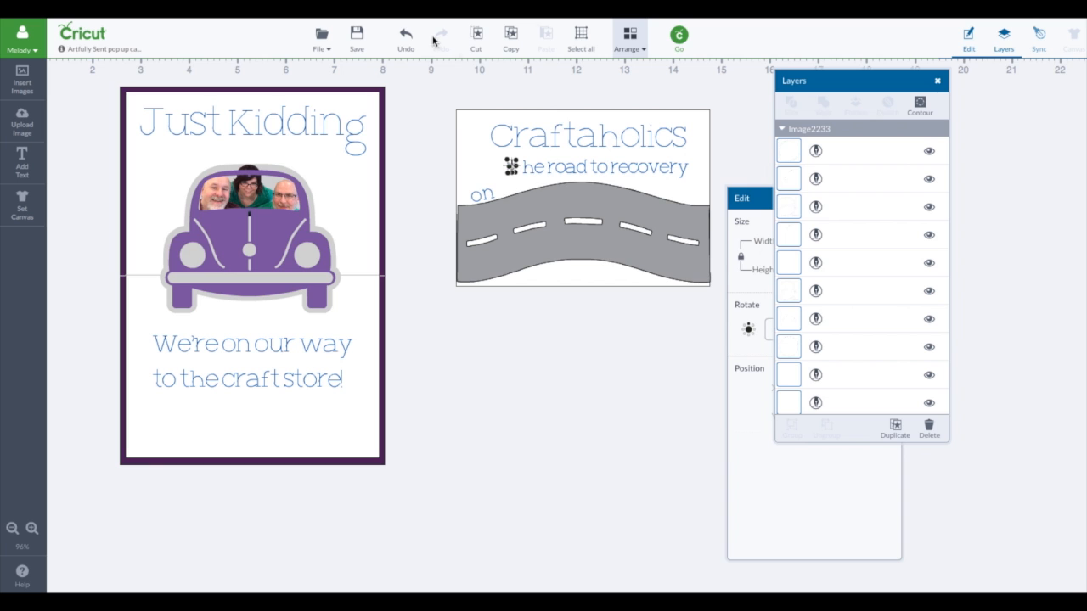
{"action": "left_click", "coordinate": [281, 30]}
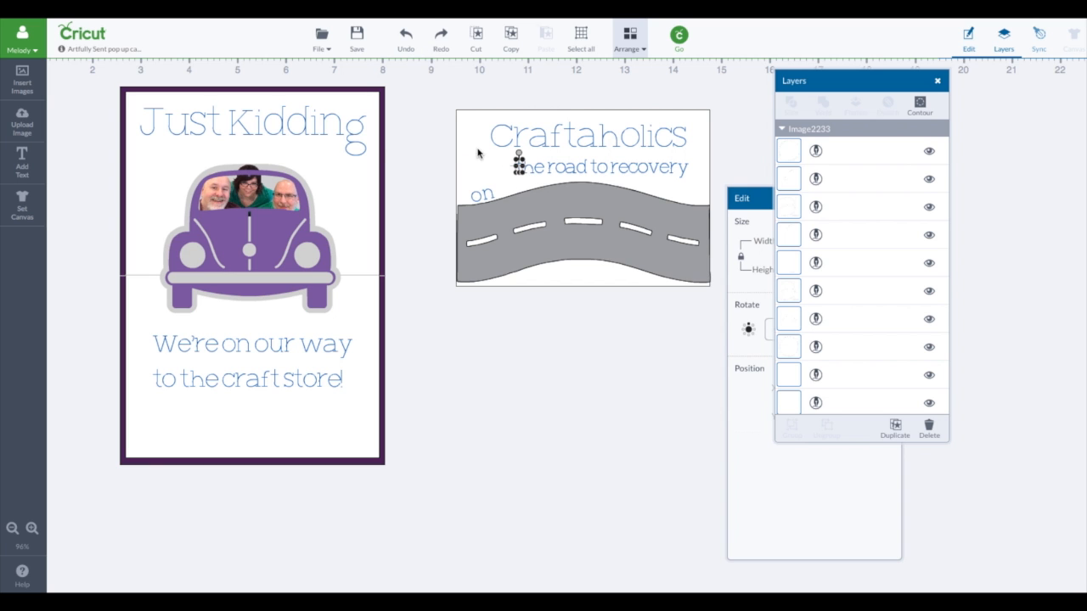
Step: Move the letters of "the" just above the road's upper edge and tilt them to follow its rising slope
{"action": "left_click", "coordinate": [30, 530]}
{"action": "left_click", "coordinate": [31, 530]}
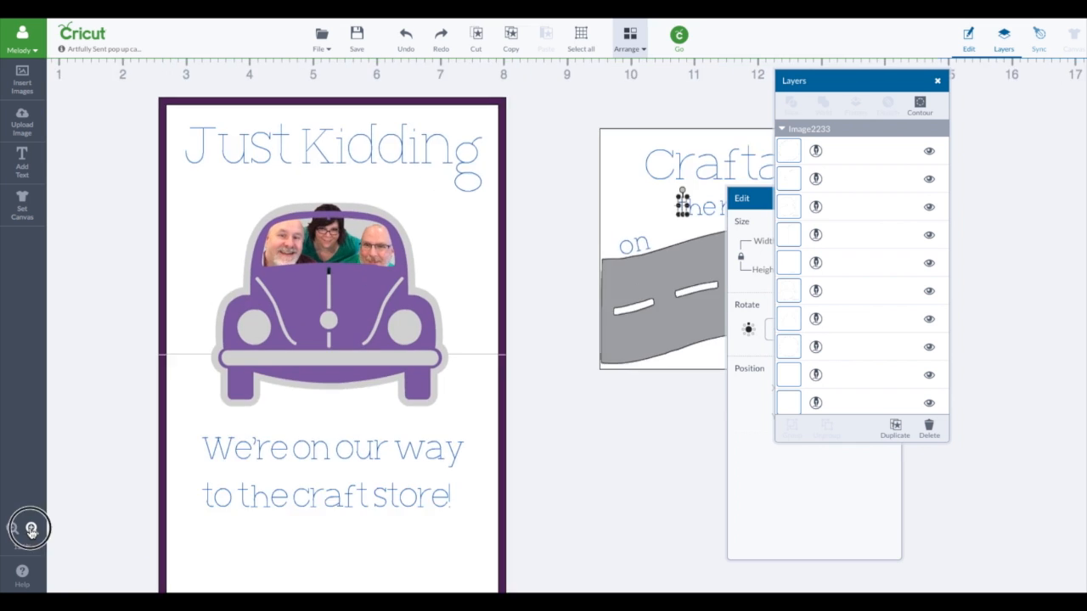
{"action": "left_click", "coordinate": [31, 530]}
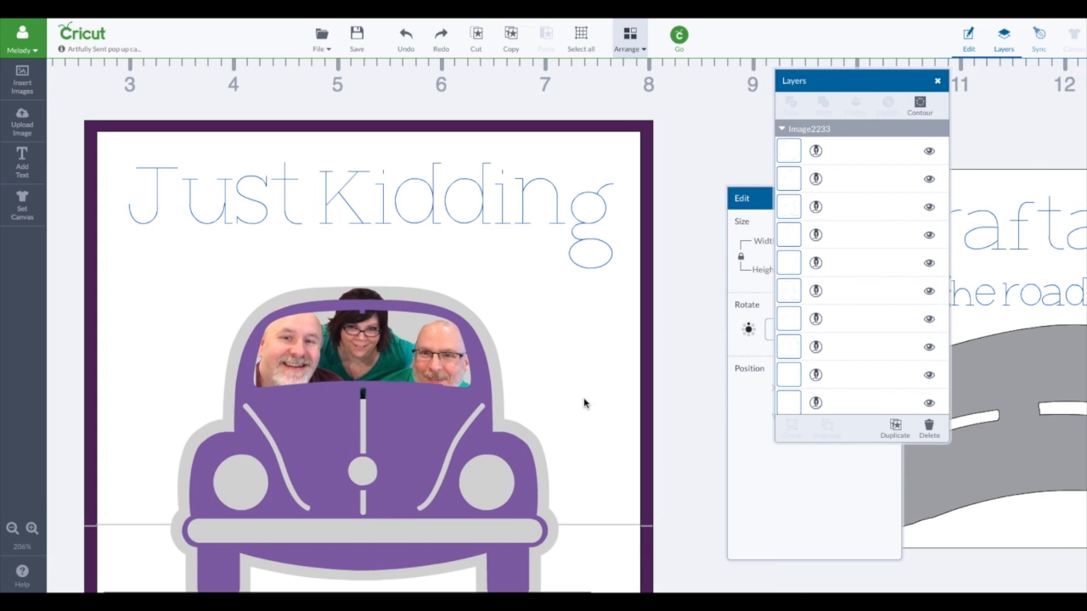
{"action": "scroll", "coordinate": [584, 402], "scroll_direction": "right", "scroll_amount": 10}
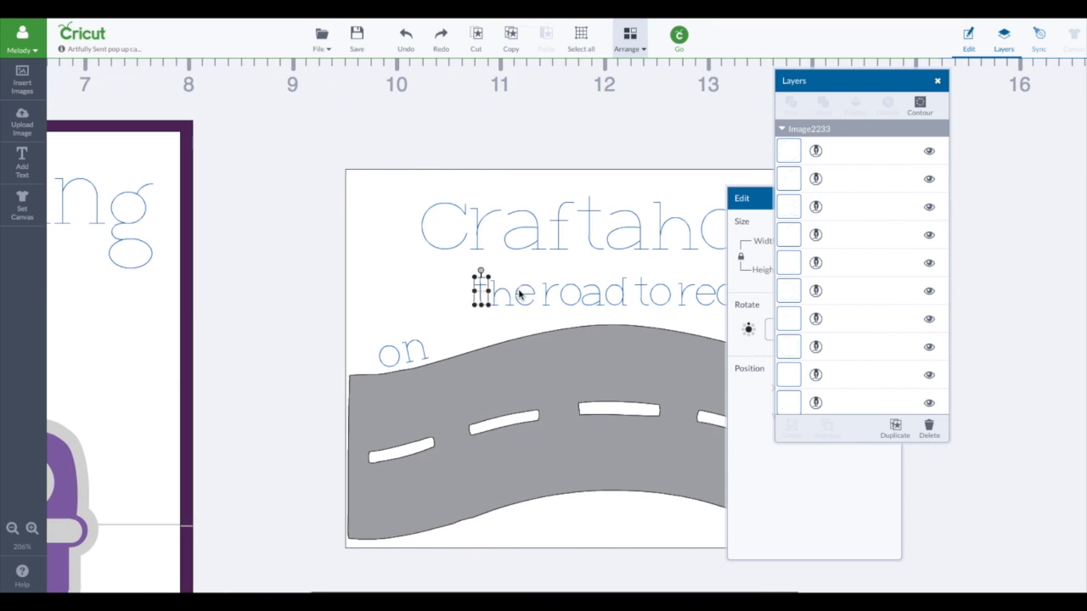
{"action": "left_click_drag", "start_coordinate": [480, 292], "coordinate": [447, 316]}
{"action": "left_click", "coordinate": [507, 301]}
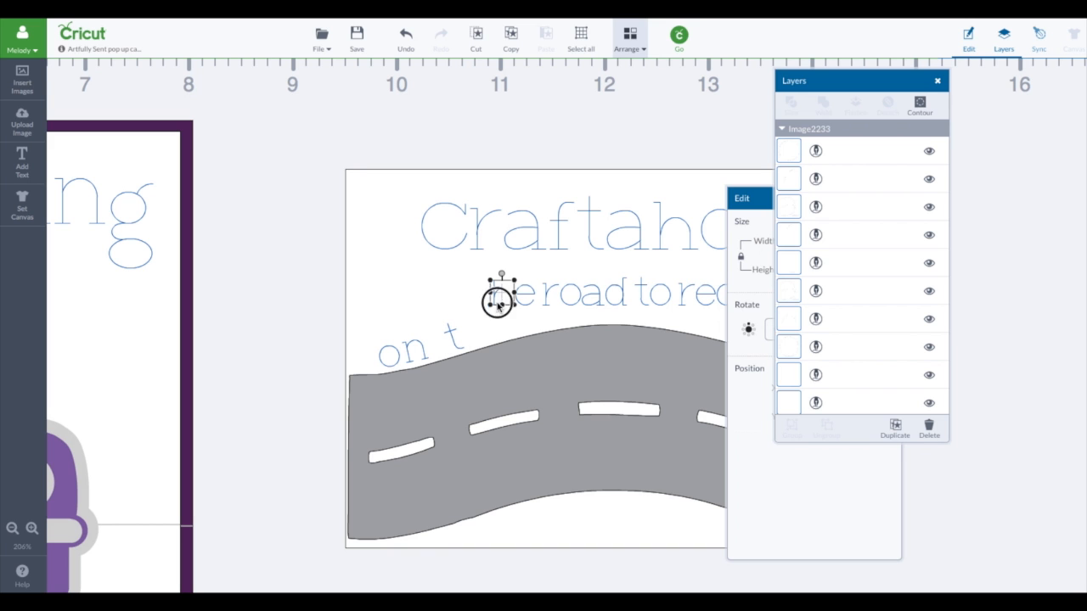
{"action": "left_click_drag", "start_coordinate": [495, 316], "coordinate": [538, 313]}
{"action": "left_click", "coordinate": [472, 331]}
{"action": "left_click", "coordinate": [524, 295]}
Step: Move the "r" of "road" above the road after "the" and tilt it to match the rising slope
{"action": "left_click", "coordinate": [549, 291]}
{"action": "left_click", "coordinate": [540, 311]}
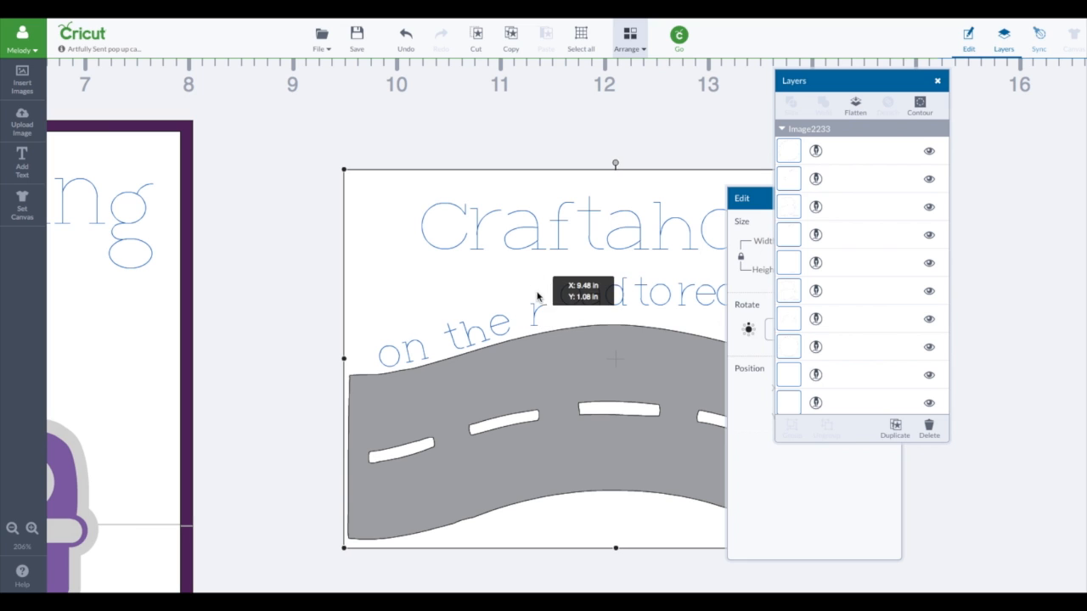
{"action": "left_click", "coordinate": [540, 310]}
{"action": "left_click_drag", "start_coordinate": [541, 299], "coordinate": [537, 302]}
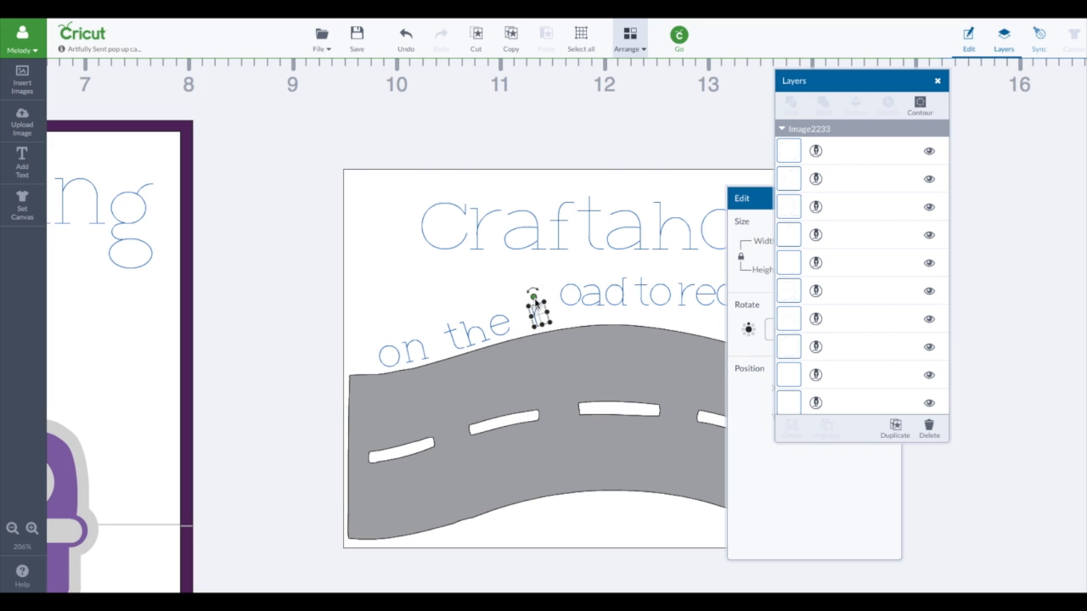
{"action": "left_click", "coordinate": [501, 327]}
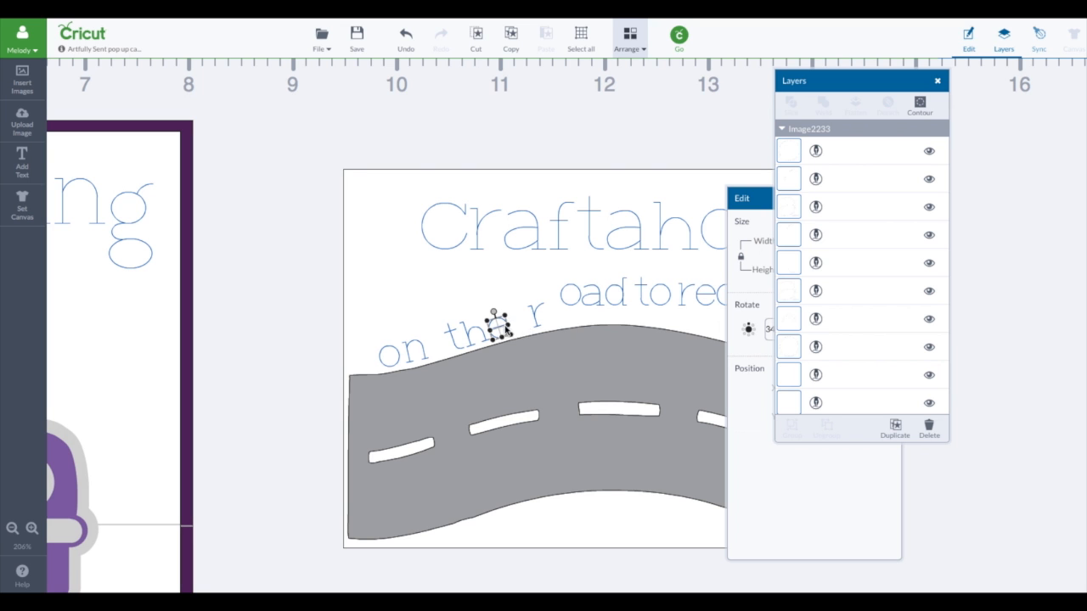
{"action": "left_click", "coordinate": [577, 301]}
{"action": "scroll", "coordinate": [592, 318], "scroll_direction": "right", "scroll_amount": 5}
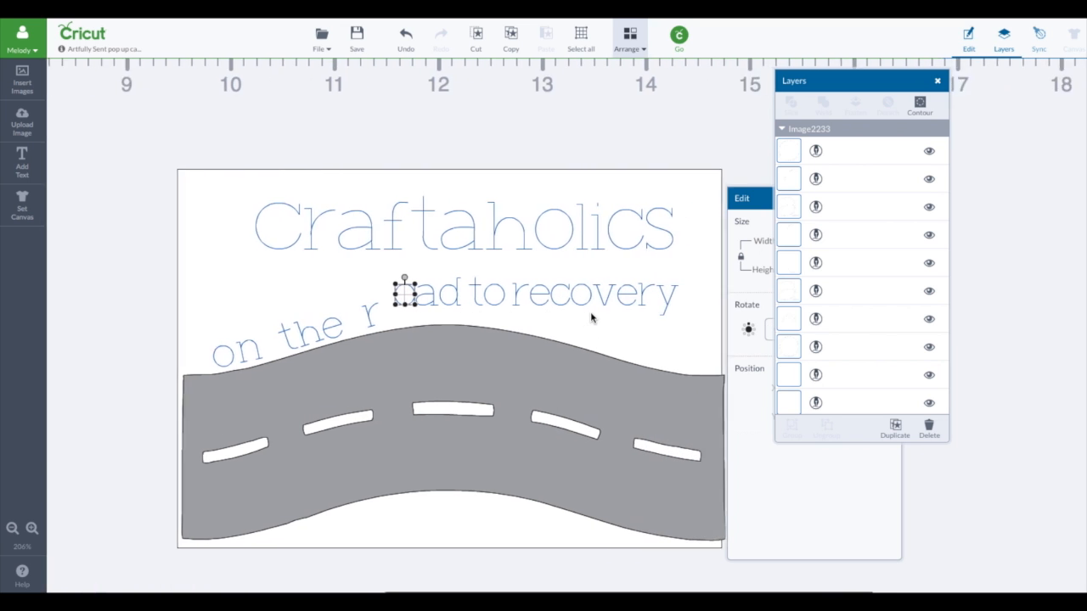
Step: Move the letters "ery" of "recovery" down above the road's falling slope and tilt them to match it
{"action": "left_click", "coordinate": [629, 298]}
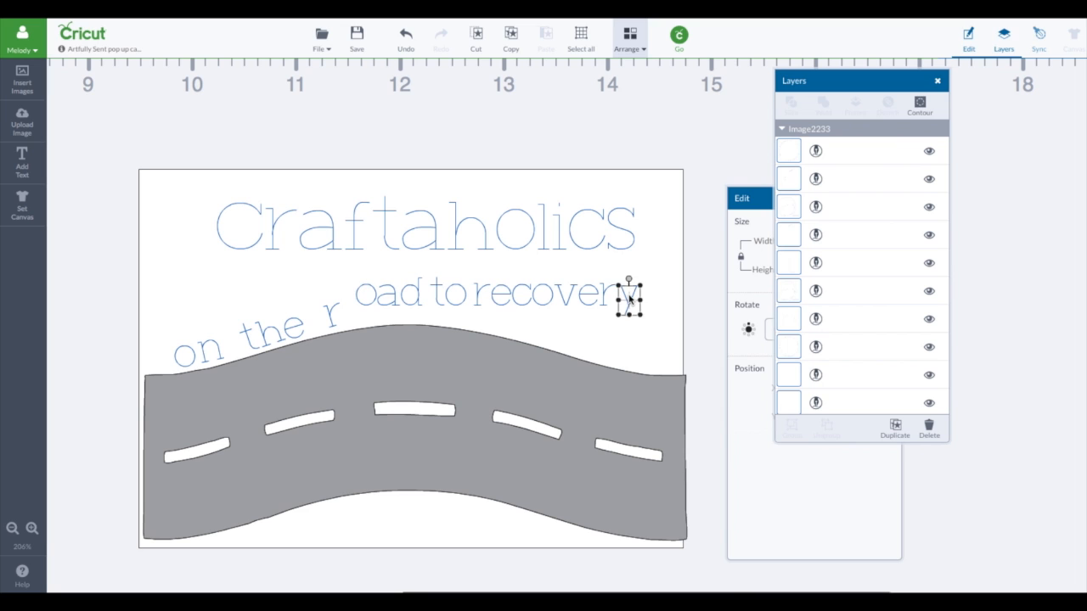
{"action": "left_click_drag", "start_coordinate": [629, 299], "coordinate": [597, 328]}
{"action": "left_click", "coordinate": [638, 323]}
{"action": "left_click", "coordinate": [642, 341]}
{"action": "left_click", "coordinate": [590, 296]}
Step: Move the letters "cov" of "recovery" in front of "ery", tilt them along the slope and adjust the spacing
{"action": "left_click", "coordinate": [565, 292]}
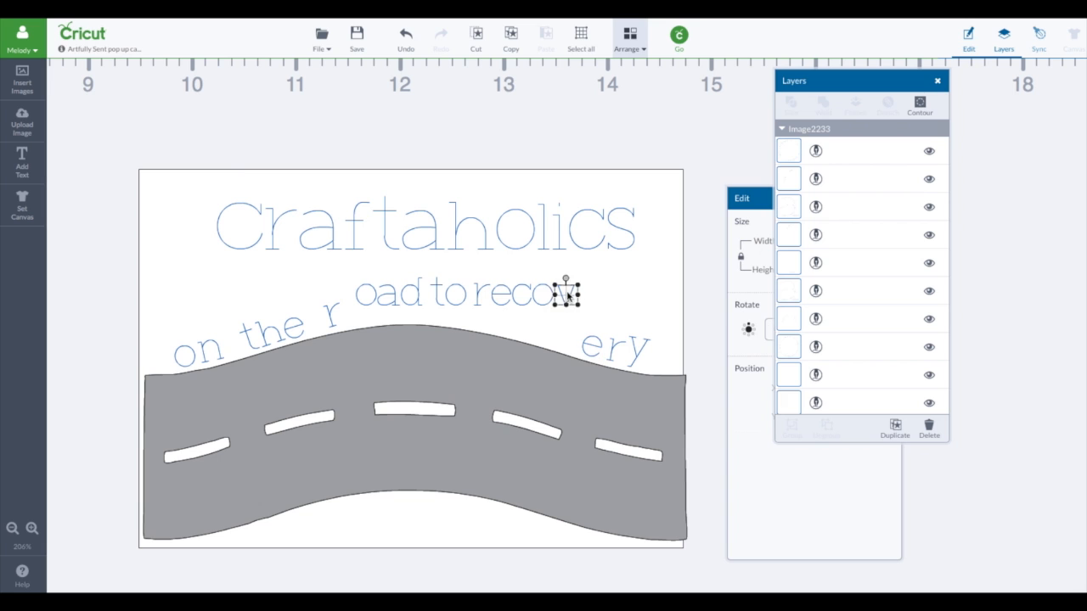
{"action": "left_click_drag", "start_coordinate": [565, 292], "coordinate": [546, 334]}
{"action": "left_click", "coordinate": [543, 294]}
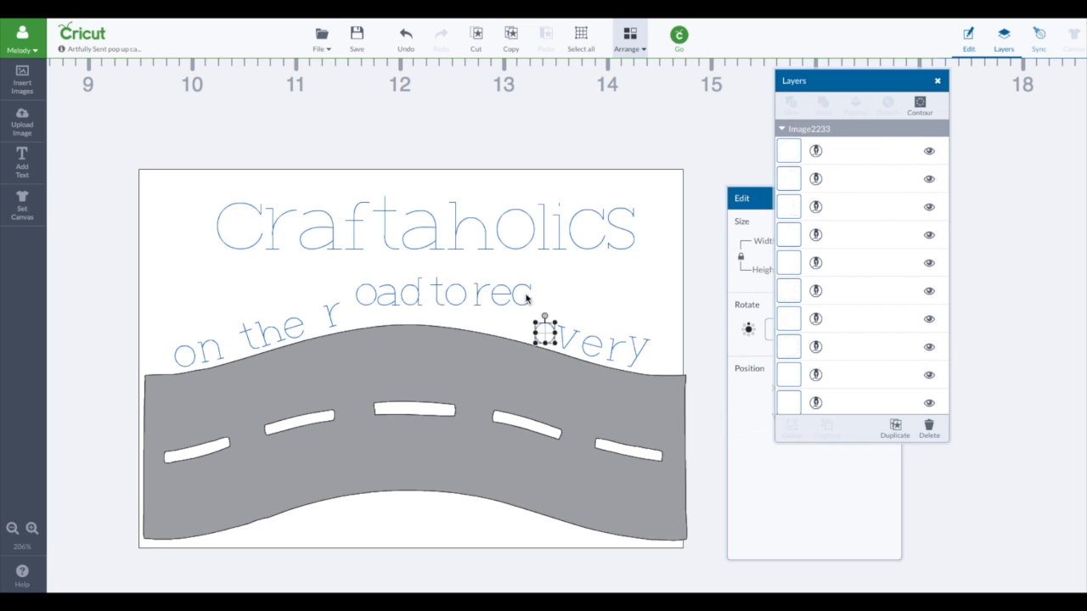
{"action": "left_click_drag", "start_coordinate": [520, 294], "coordinate": [527, 315]}
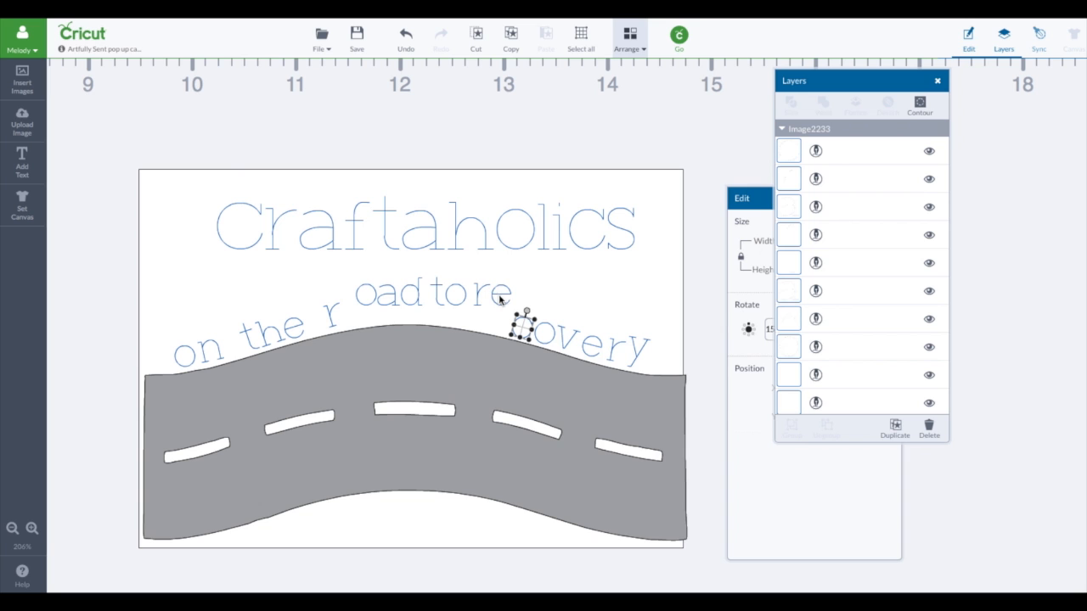
{"action": "left_click_drag", "start_coordinate": [637, 354], "coordinate": [646, 362]}
{"action": "left_click_drag", "start_coordinate": [615, 349], "coordinate": [557, 337]}
Step: Place the remaining letters of "road", "to" and "recovery" along the road's crest, tilting and spacing them evenly
{"action": "left_click_drag", "start_coordinate": [506, 299], "coordinate": [466, 316]}
{"action": "left_click_drag", "start_coordinate": [438, 294], "coordinate": [442, 310]}
{"action": "left_click_drag", "start_coordinate": [365, 294], "coordinate": [437, 315]}
{"action": "left_click", "coordinate": [441, 308]}
{"action": "left_click", "coordinate": [486, 299]}
{"action": "left_click_drag", "start_coordinate": [460, 315], "coordinate": [456, 311]}
{"action": "left_click", "coordinate": [490, 300]}
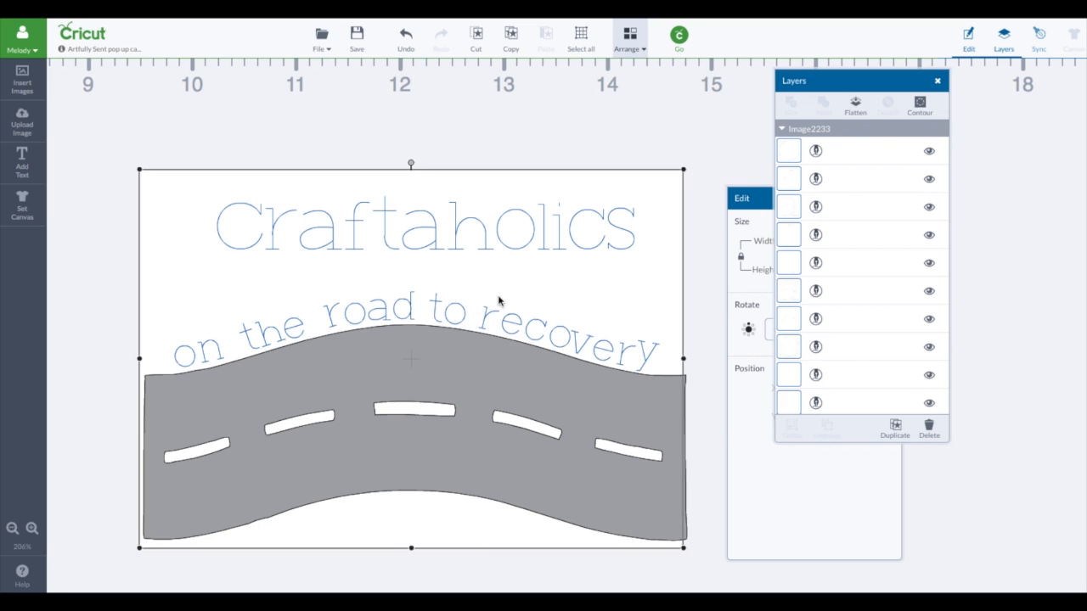
{"action": "left_click", "coordinate": [490, 316]}
Step: Align the road with the front panel's left edge and adjust its width to span the panel
{"action": "left_click", "coordinate": [554, 288]}
{"action": "left_click", "coordinate": [696, 417]}
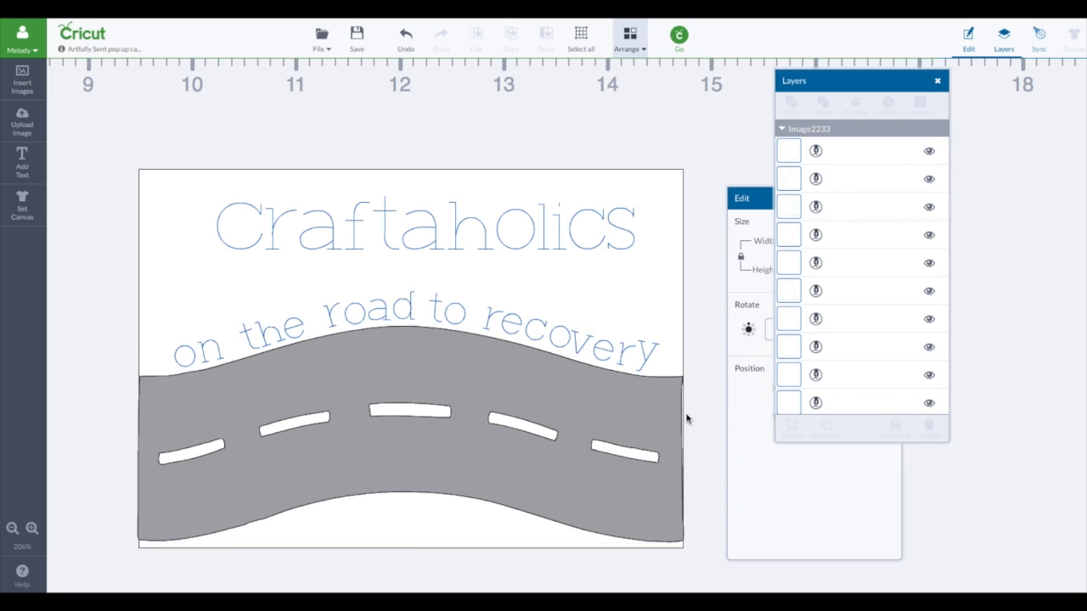
{"action": "left_click", "coordinate": [676, 448]}
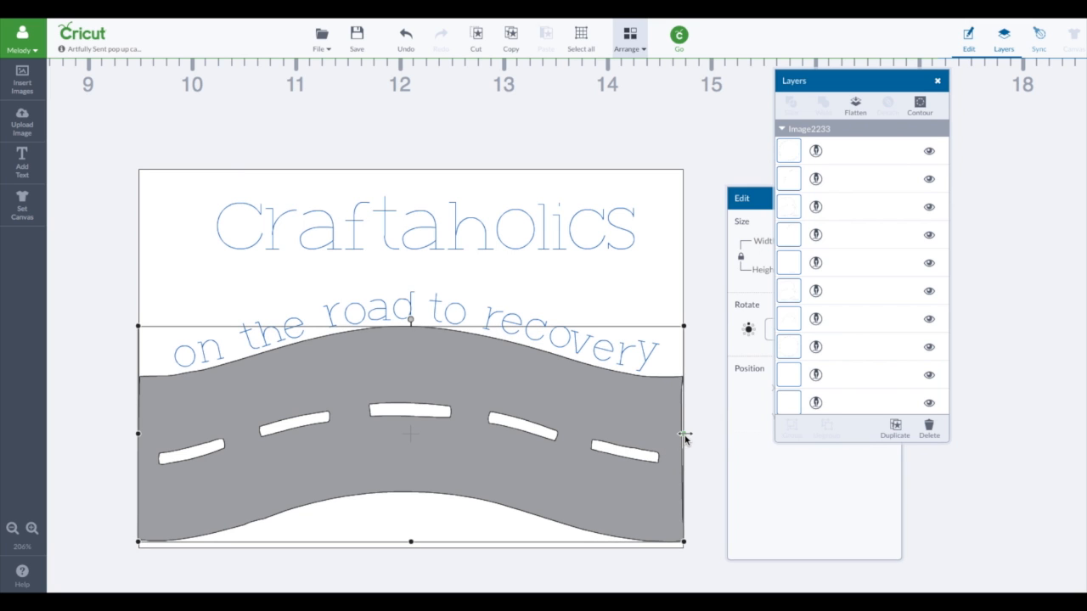
{"action": "left_click_drag", "start_coordinate": [685, 439], "coordinate": [655, 431]}
{"action": "left_click", "coordinate": [701, 382]}
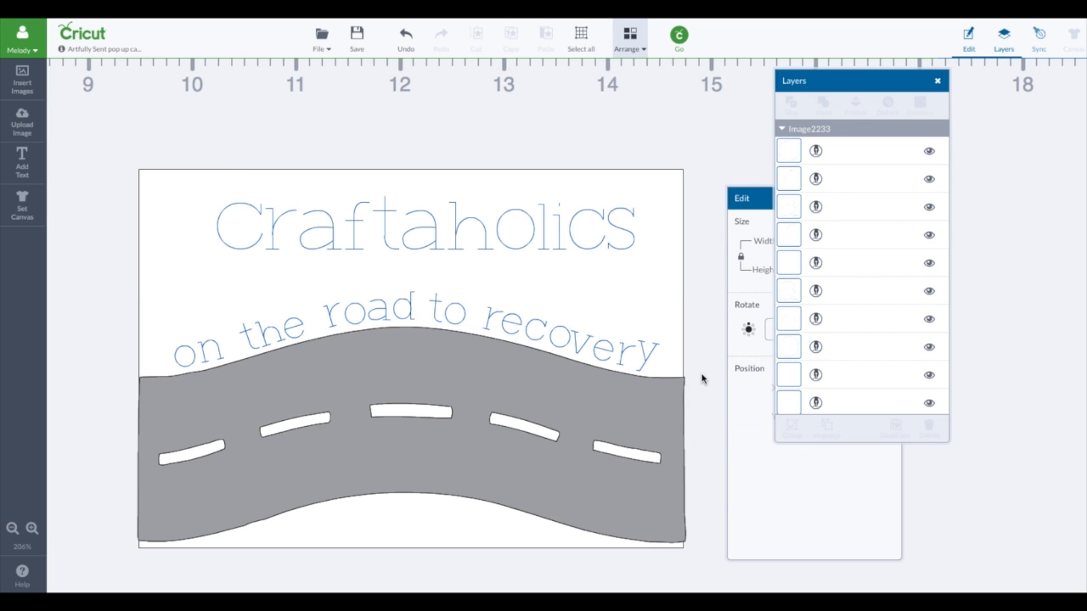
{"action": "left_click", "coordinate": [181, 355]}
{"action": "left_click", "coordinate": [213, 356], "text": "shift"}
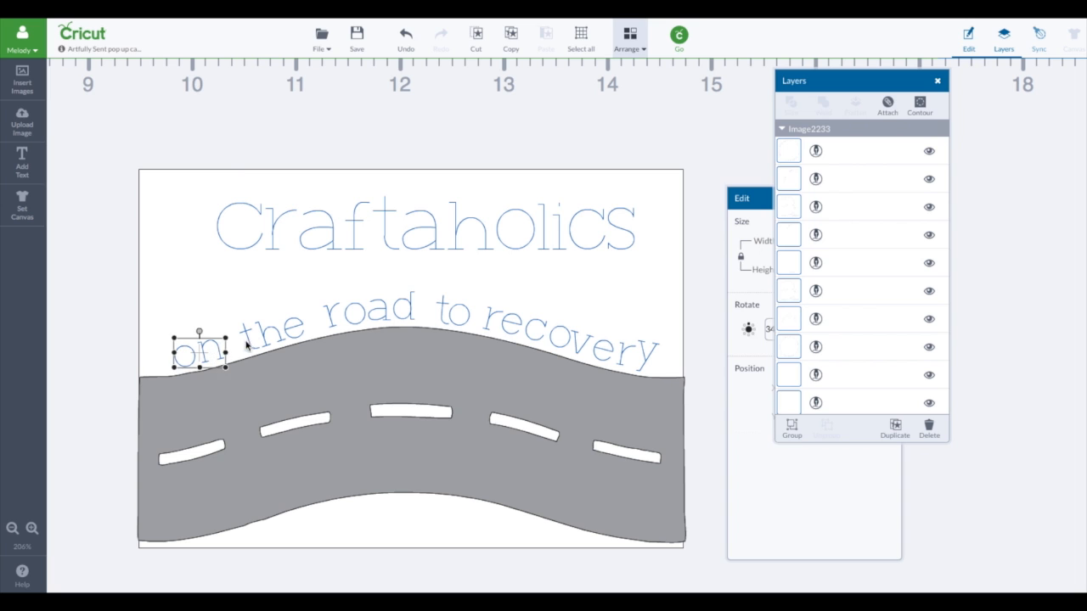
{"action": "left_click", "coordinate": [268, 338], "text": "shift"}
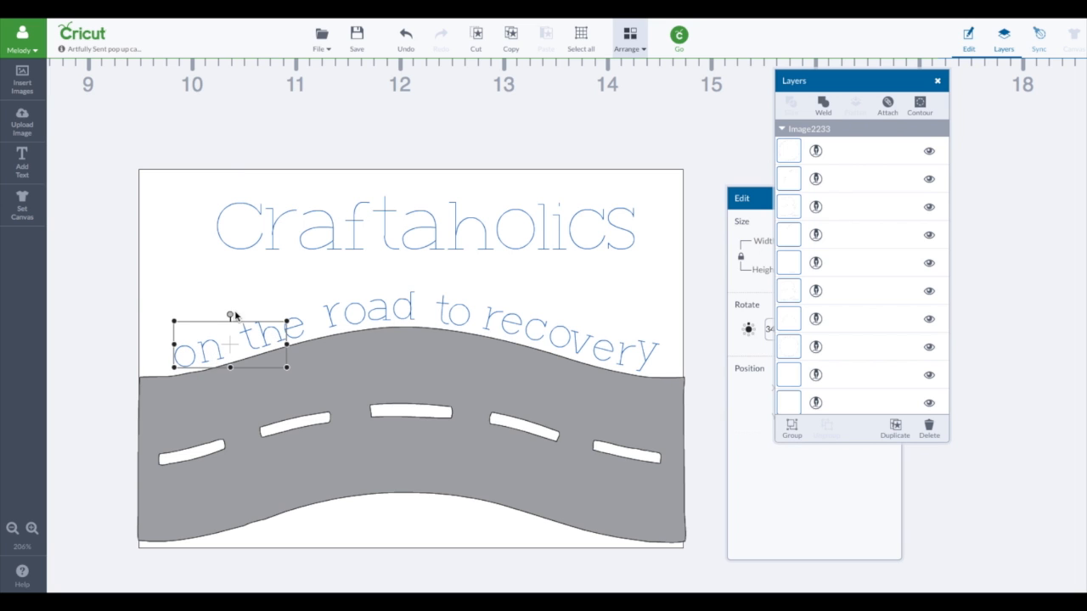
{"action": "left_click", "coordinate": [115, 295]}
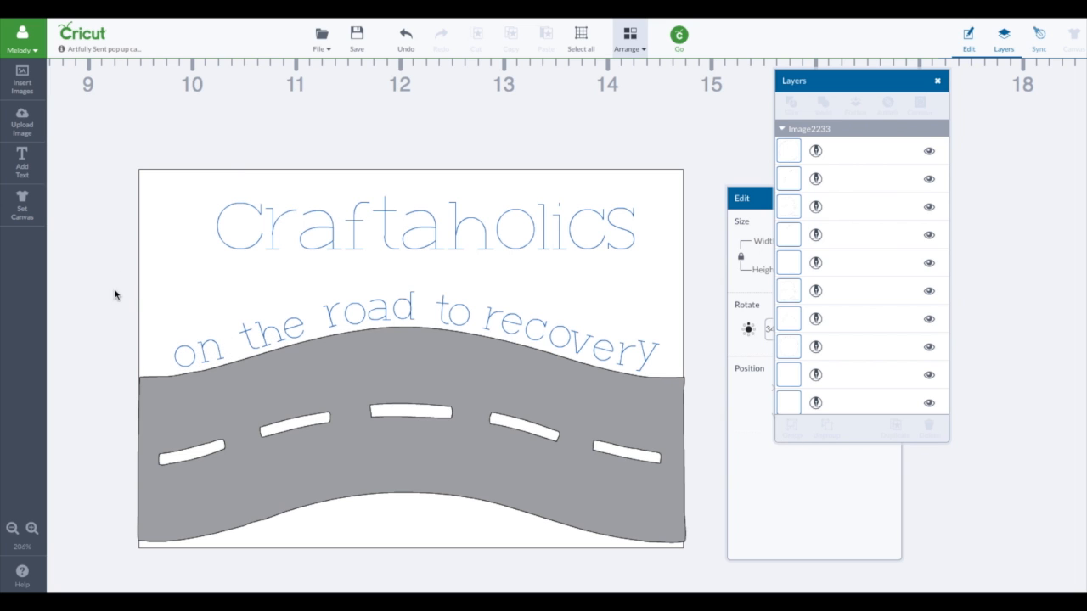
Step: Select every letter layer of "on the road to recovery" and attach the letters to each other
{"action": "left_click", "coordinate": [832, 160]}
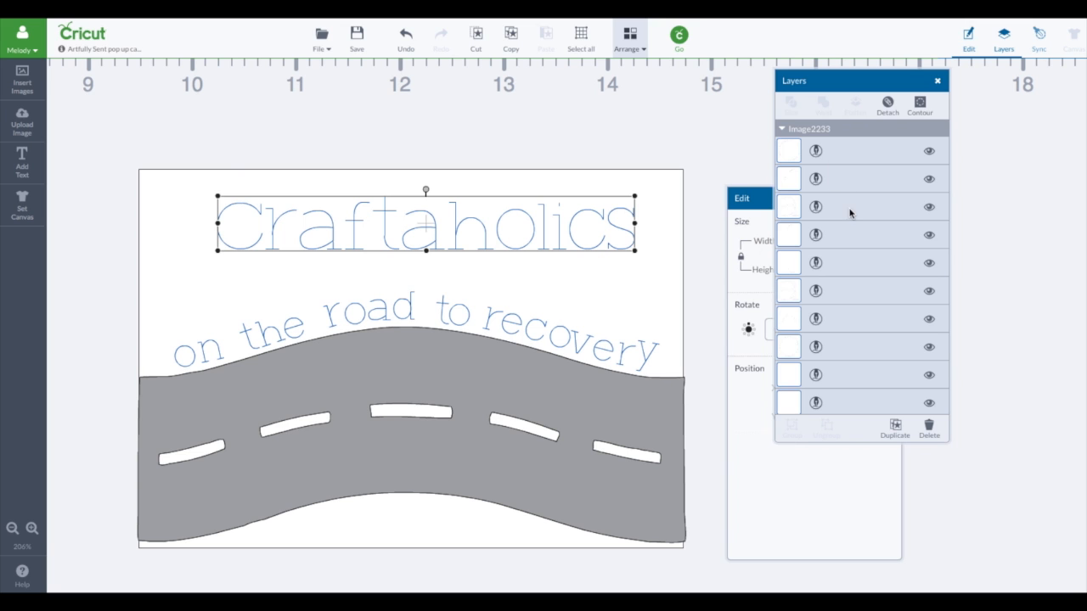
{"action": "scroll", "coordinate": [850, 213], "scroll_direction": "down", "scroll_amount": 10}
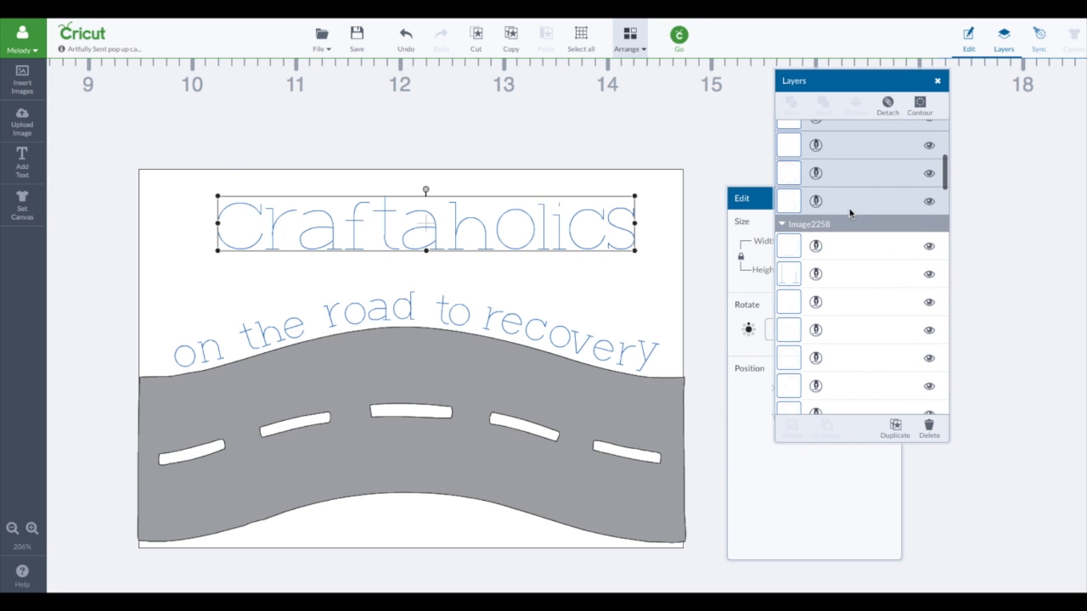
{"action": "left_click", "coordinate": [842, 245]}
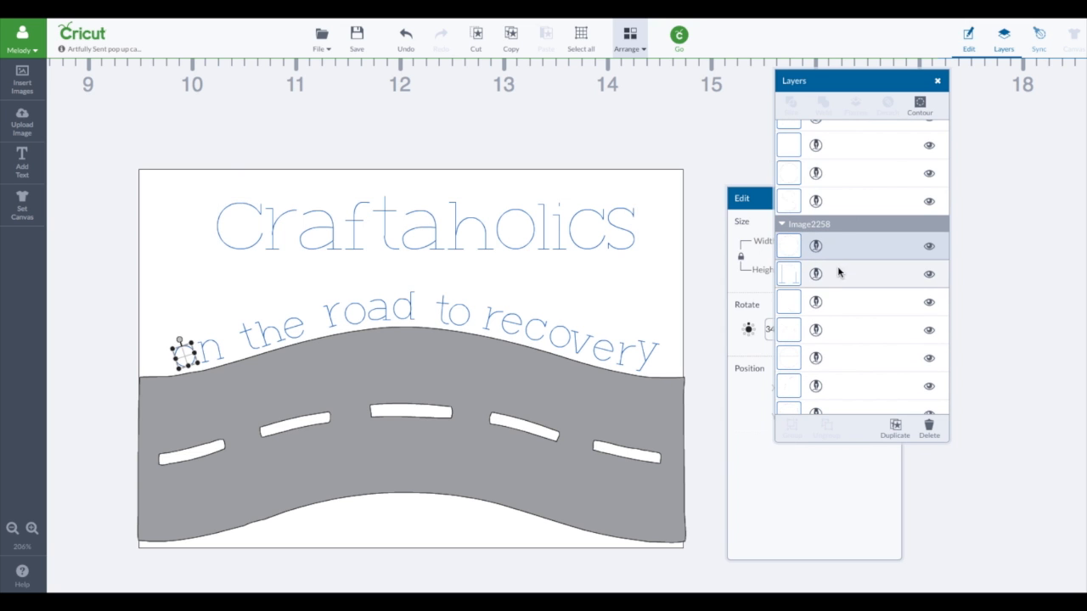
{"action": "left_click", "coordinate": [837, 273], "text": "shift"}
{"action": "left_click", "coordinate": [838, 303], "text": "shift"}
{"action": "left_click", "coordinate": [842, 330], "text": "shift"}
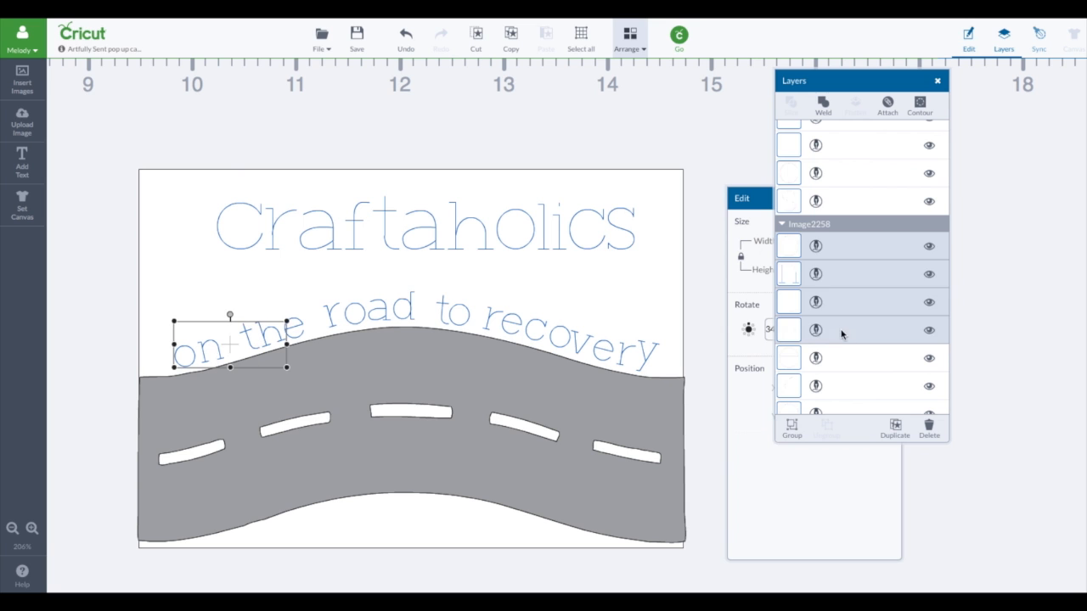
{"action": "left_click", "coordinate": [841, 355], "text": "shift"}
{"action": "scroll", "coordinate": [851, 349], "scroll_direction": "down", "scroll_amount": 5}
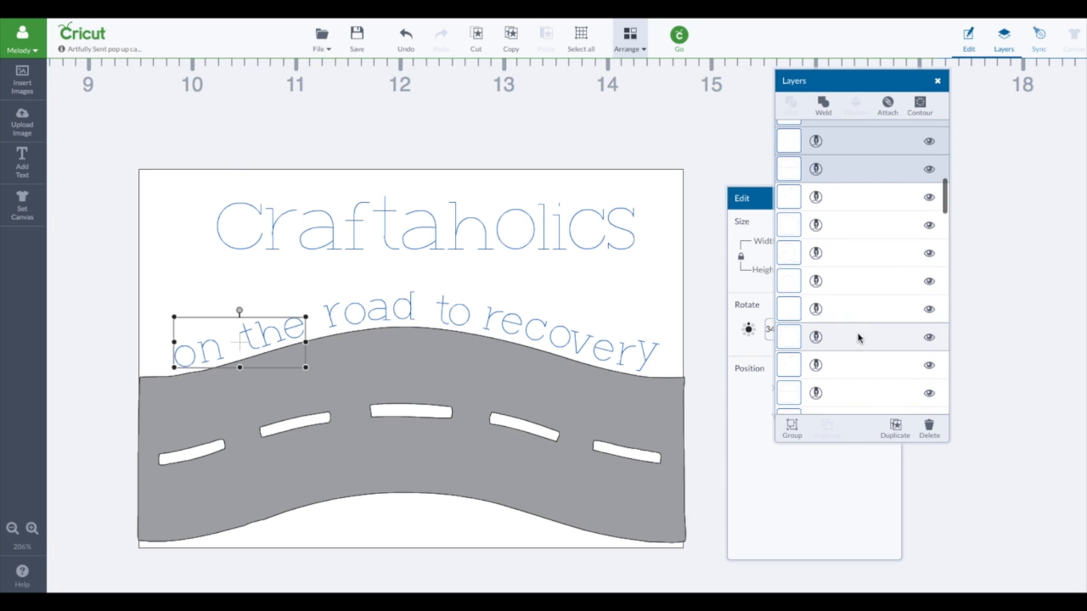
{"action": "left_click", "coordinate": [840, 194], "text": "shift"}
{"action": "left_click", "coordinate": [839, 246], "text": "shift"}
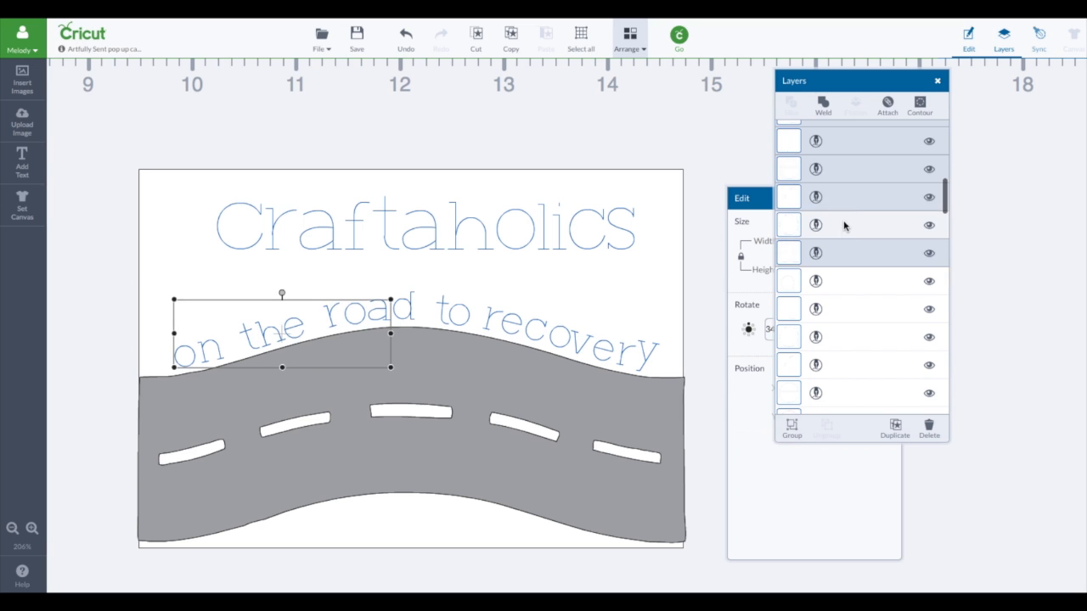
{"action": "left_click", "coordinate": [838, 280], "text": "shift"}
{"action": "left_click", "coordinate": [839, 309], "text": "shift"}
{"action": "left_click", "coordinate": [844, 339], "text": "shift"}
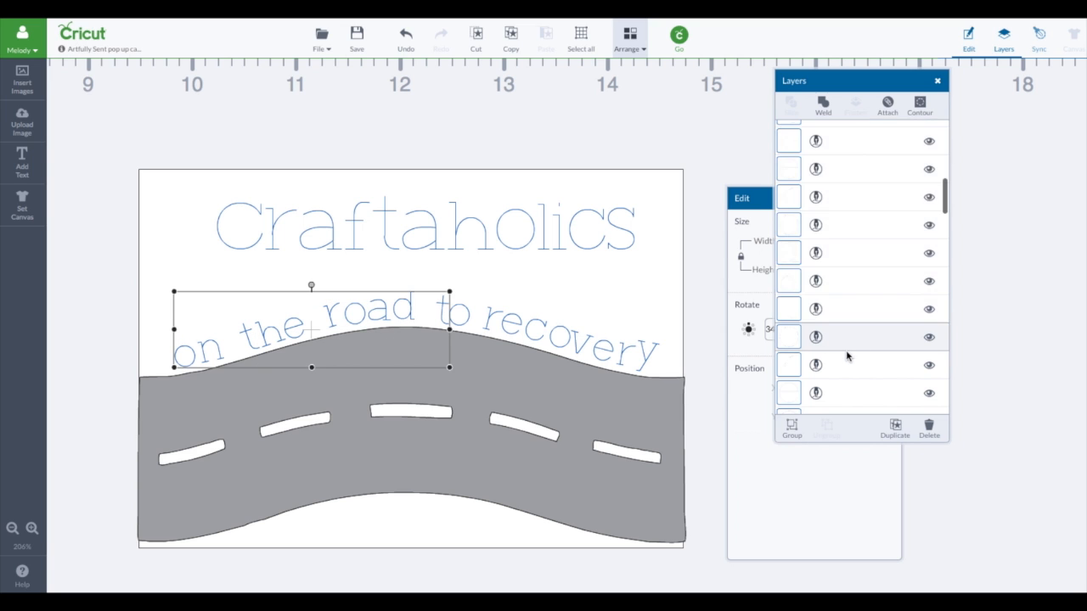
{"action": "left_click", "coordinate": [848, 367], "text": "shift"}
{"action": "left_click", "coordinate": [850, 390], "text": "shift"}
{"action": "scroll", "coordinate": [851, 388], "scroll_direction": "down", "scroll_amount": 5}
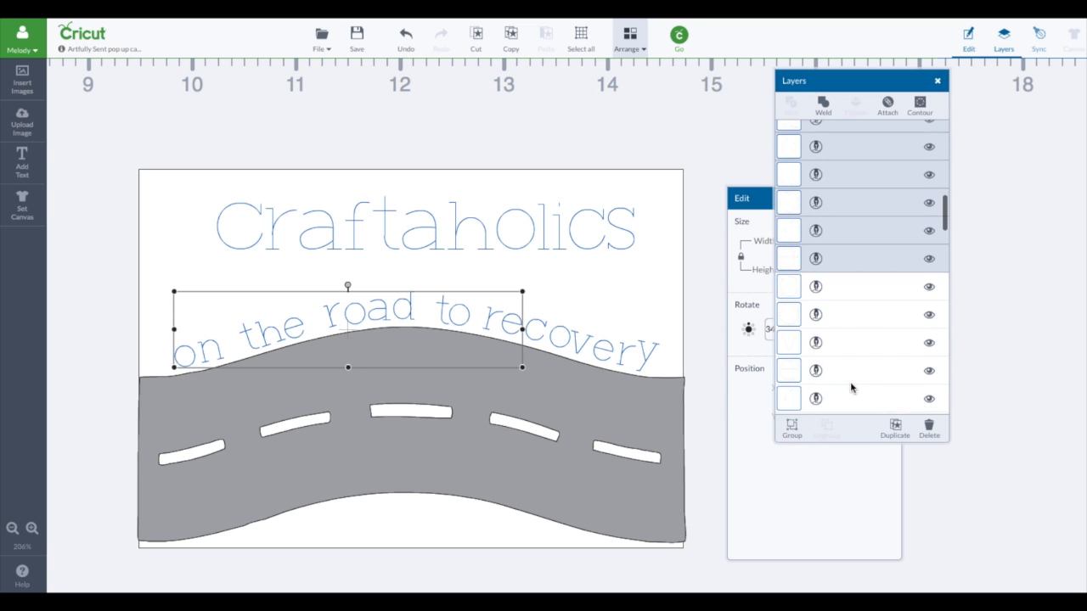
{"action": "left_click", "coordinate": [847, 236], "text": "shift"}
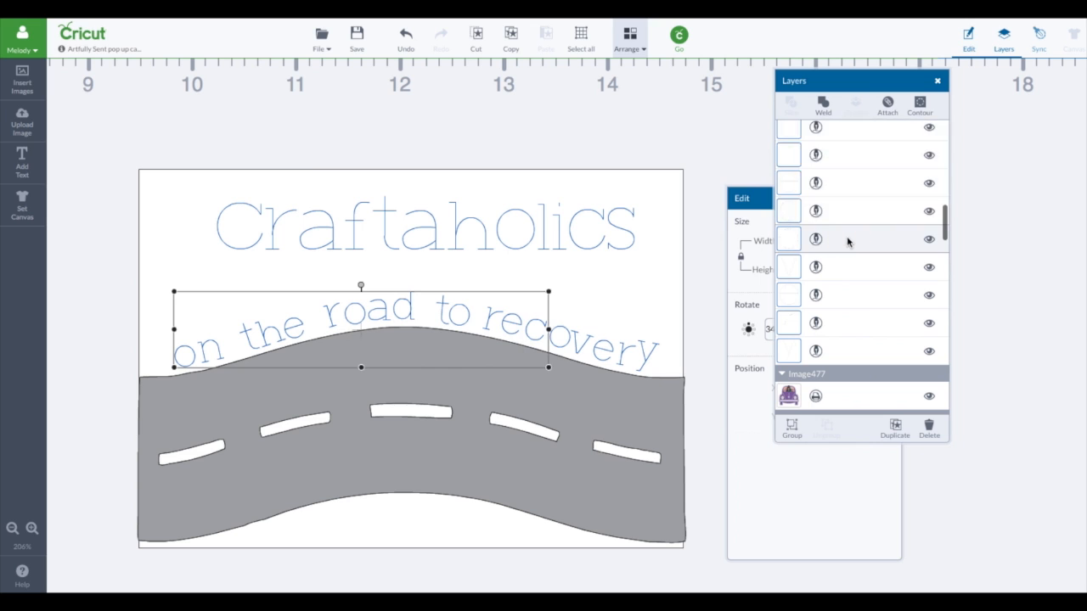
{"action": "left_click", "coordinate": [846, 240], "text": "shift"}
{"action": "scroll", "coordinate": [847, 240], "scroll_direction": "up", "scroll_amount": 3}
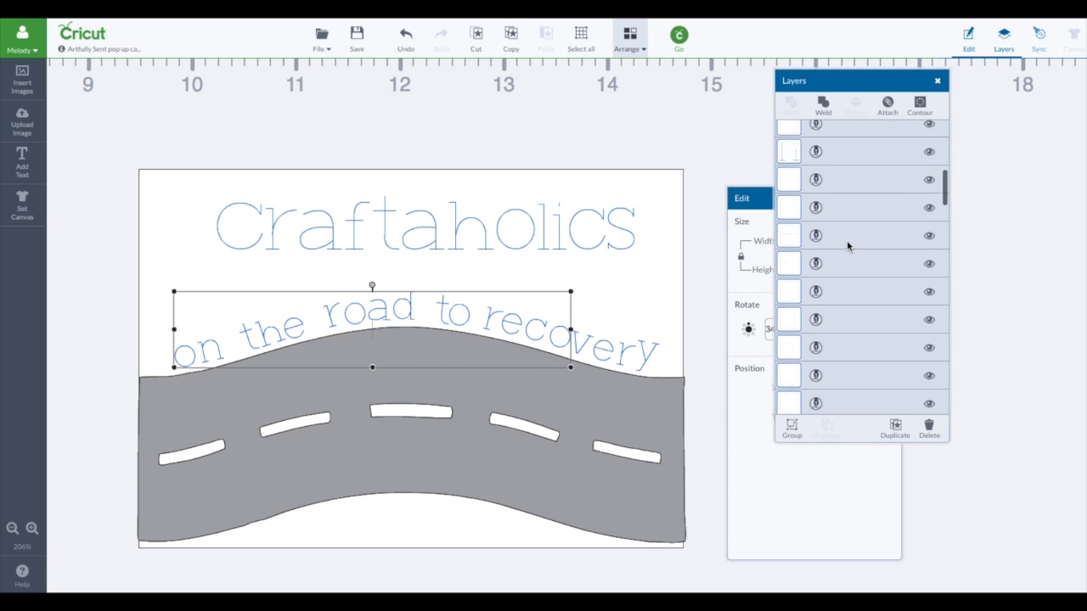
{"action": "left_click", "coordinate": [838, 172]}
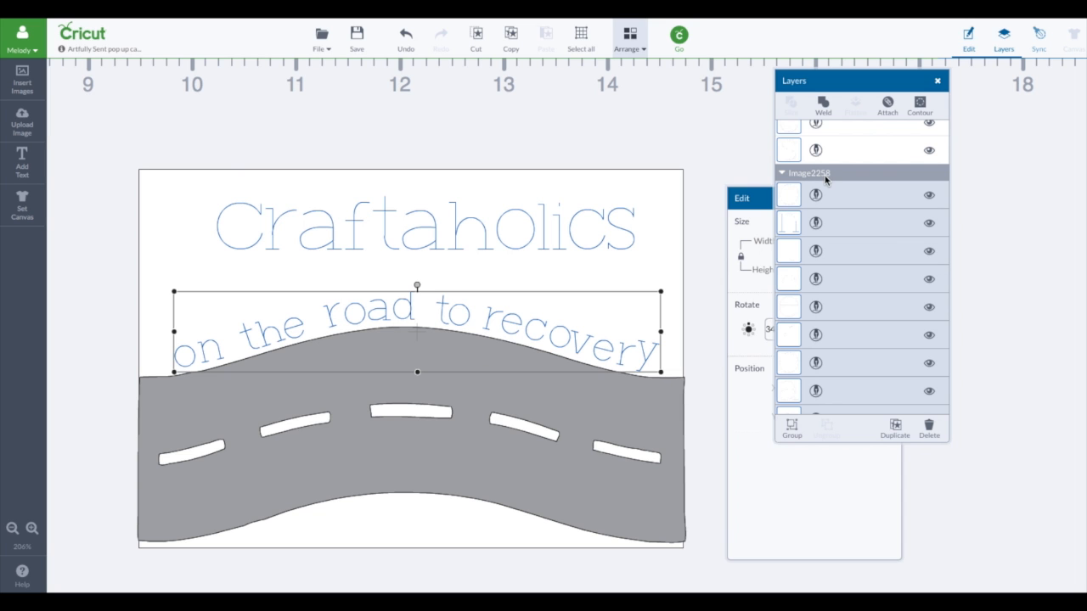
{"action": "scroll", "coordinate": [826, 179], "scroll_direction": "down", "scroll_amount": 5}
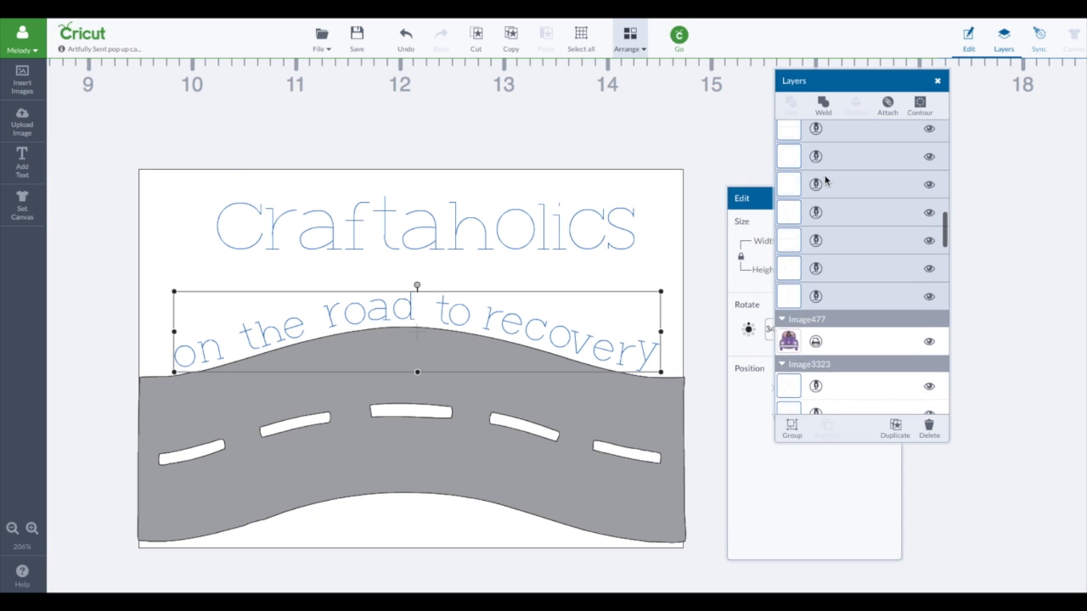
{"action": "scroll", "coordinate": [826, 180], "scroll_direction": "up", "scroll_amount": 2}
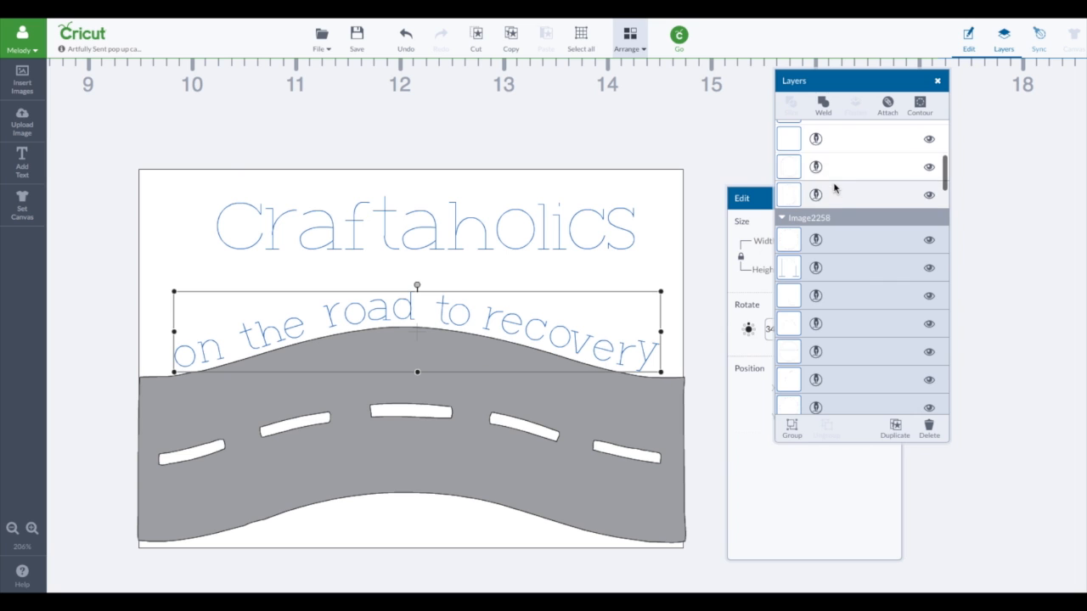
{"action": "left_click", "coordinate": [839, 197]}
{"action": "left_click", "coordinate": [826, 218]}
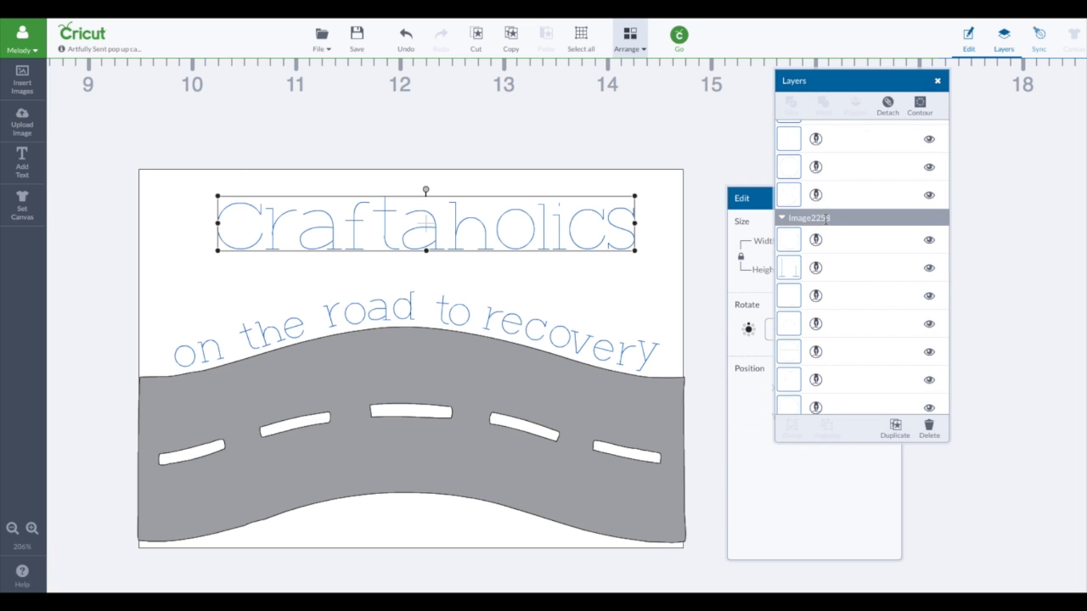
{"action": "left_click", "coordinate": [891, 105]}
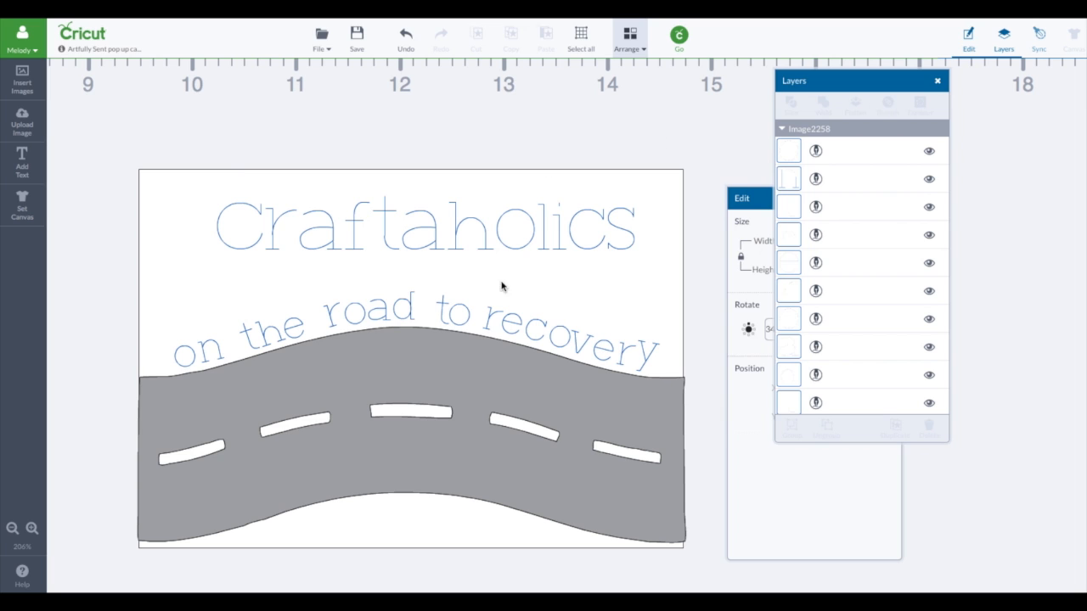
{"action": "left_click", "coordinate": [409, 311]}
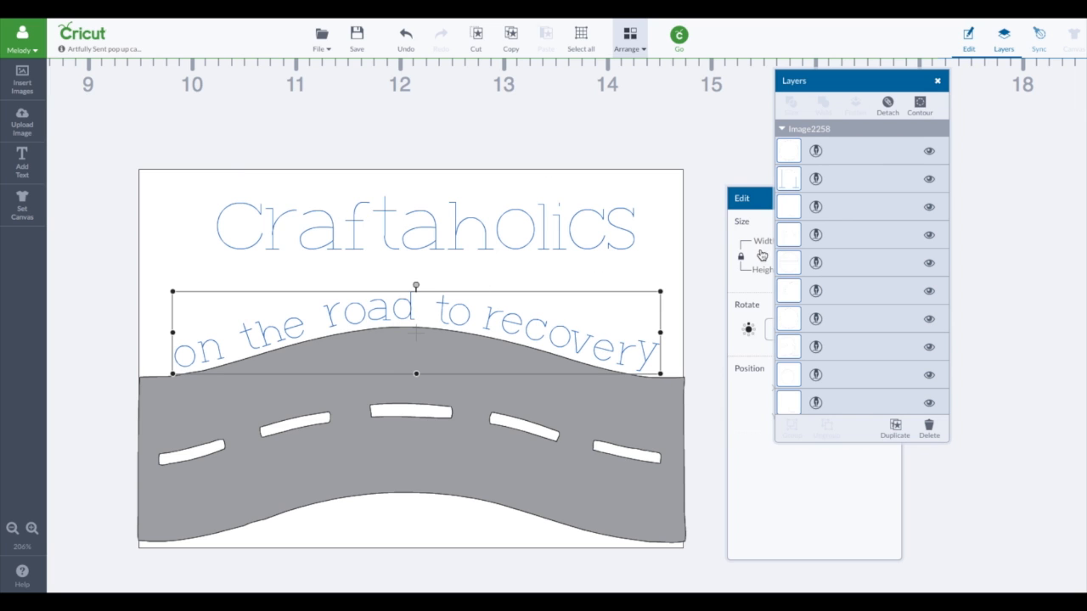
Step: Add the "Craftaholics" lettering to the selected "on the road to recovery" text and attach them together
{"action": "scroll", "coordinate": [839, 222], "scroll_direction": "down", "scroll_amount": 5}
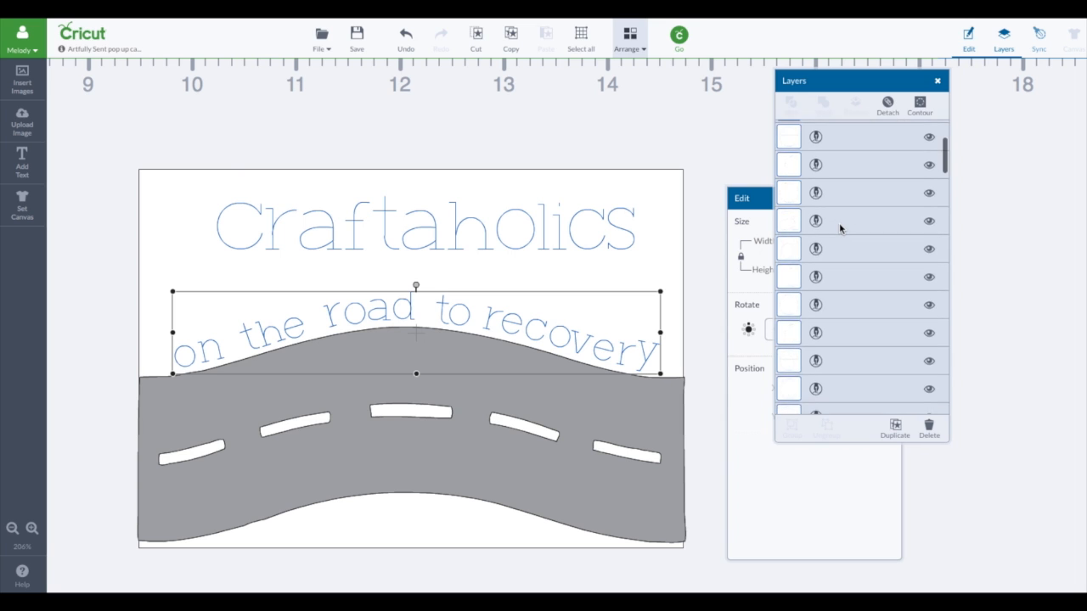
{"action": "scroll", "coordinate": [839, 222], "scroll_direction": "down", "scroll_amount": 3}
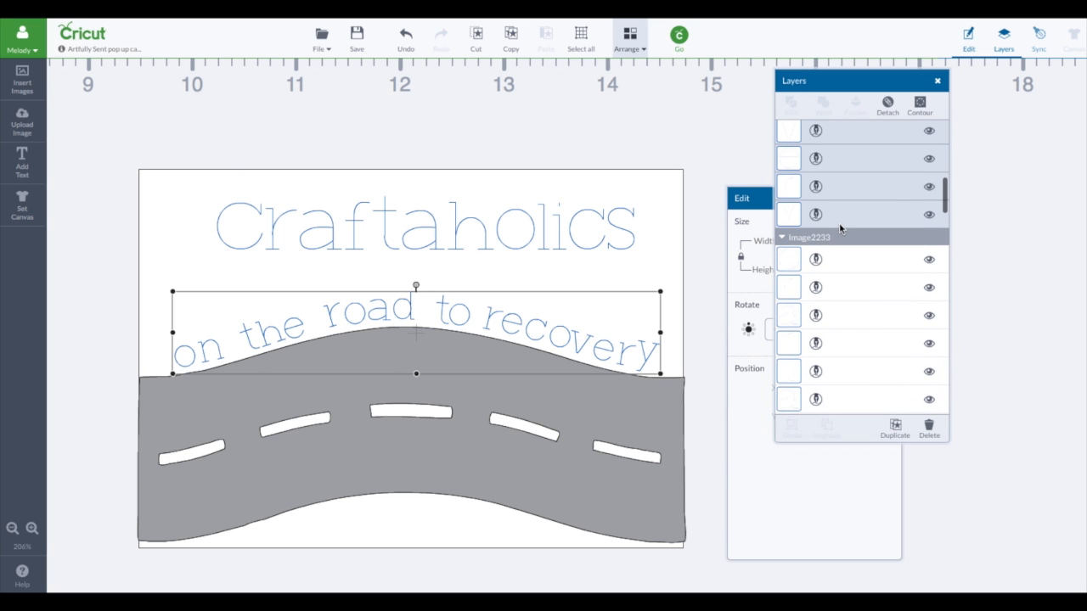
{"action": "left_click", "coordinate": [842, 242], "text": "shift"}
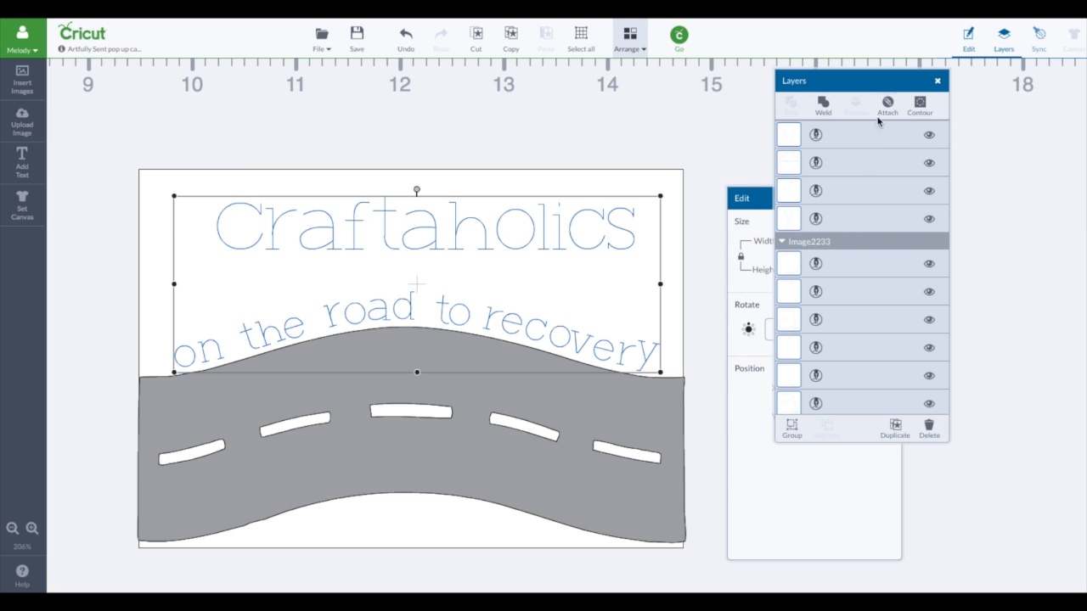
{"action": "left_click", "coordinate": [887, 108]}
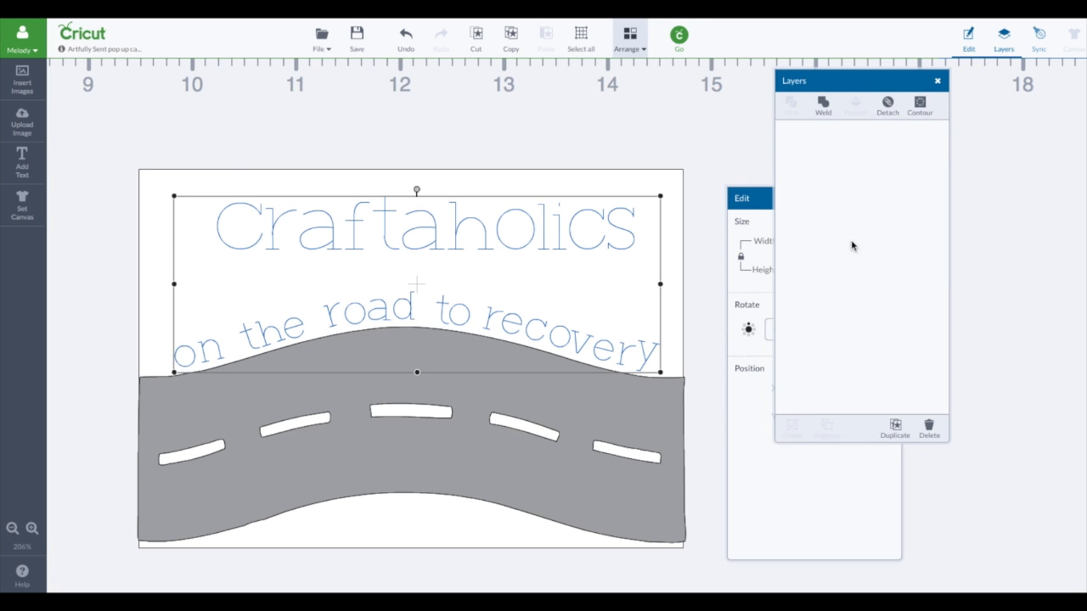
Step: Attach the combined "Craftaholics on the road to recovery" lettering to the white front panel
{"action": "left_click", "coordinate": [593, 244]}
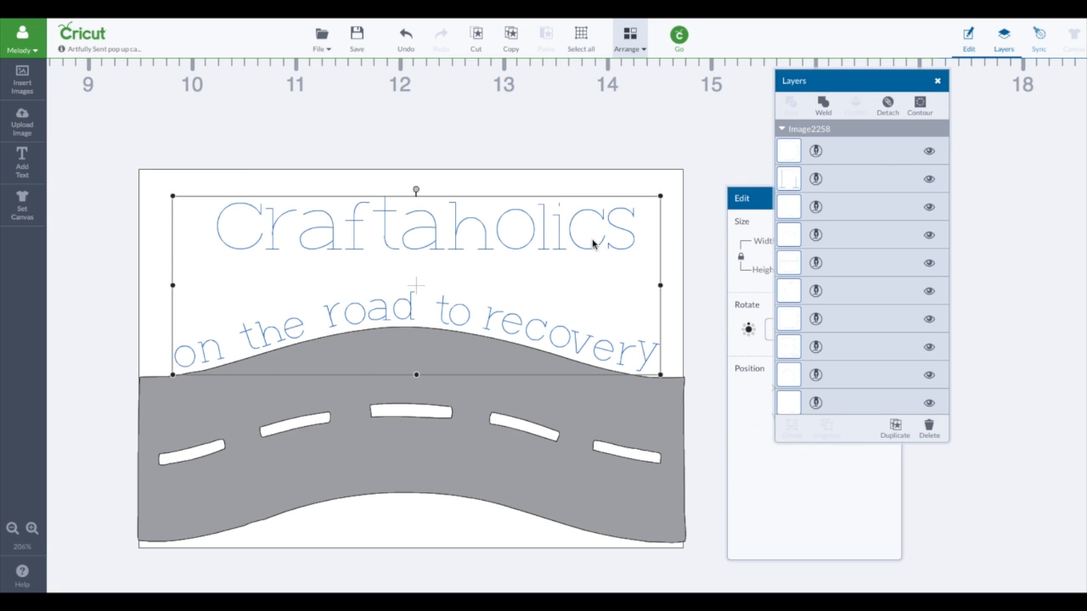
{"action": "left_click", "coordinate": [621, 187], "text": "shift"}
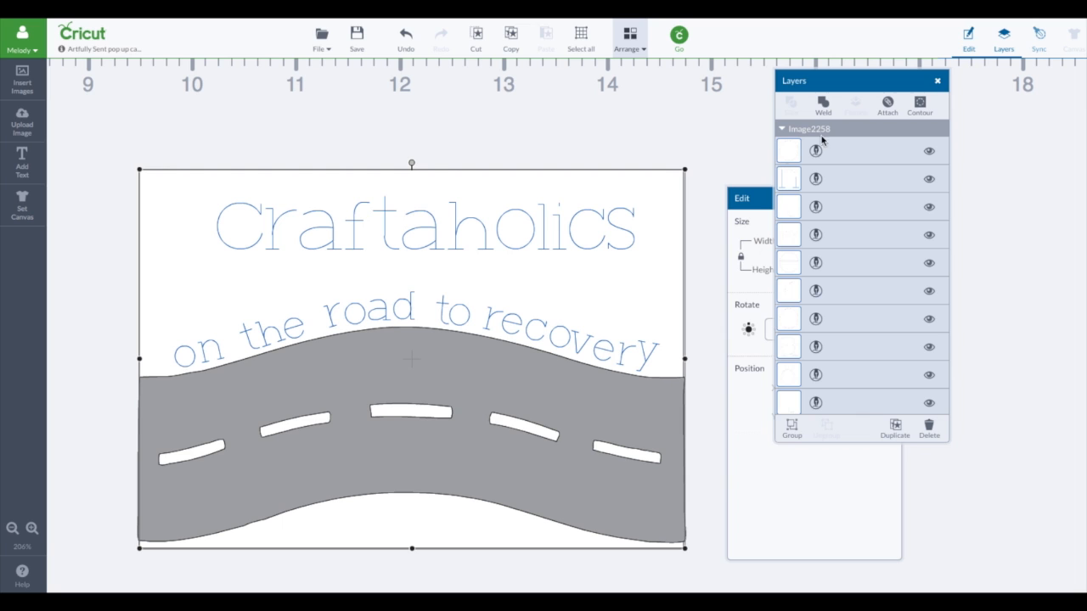
{"action": "left_click", "coordinate": [887, 105]}
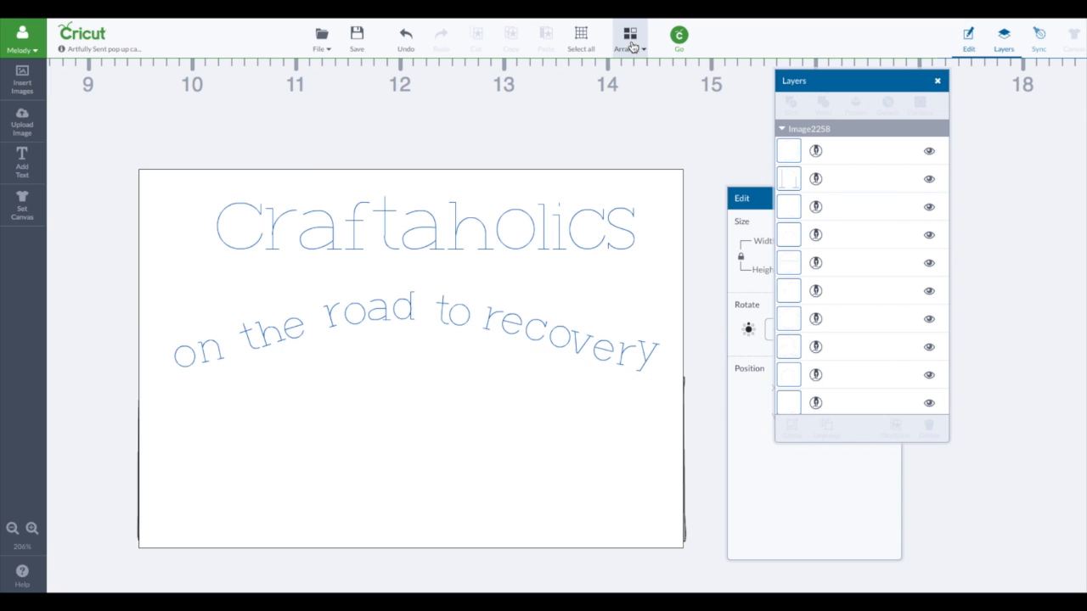
Step: Send the attached front panel with its lettering behind the grey road
{"action": "left_click", "coordinate": [632, 46]}
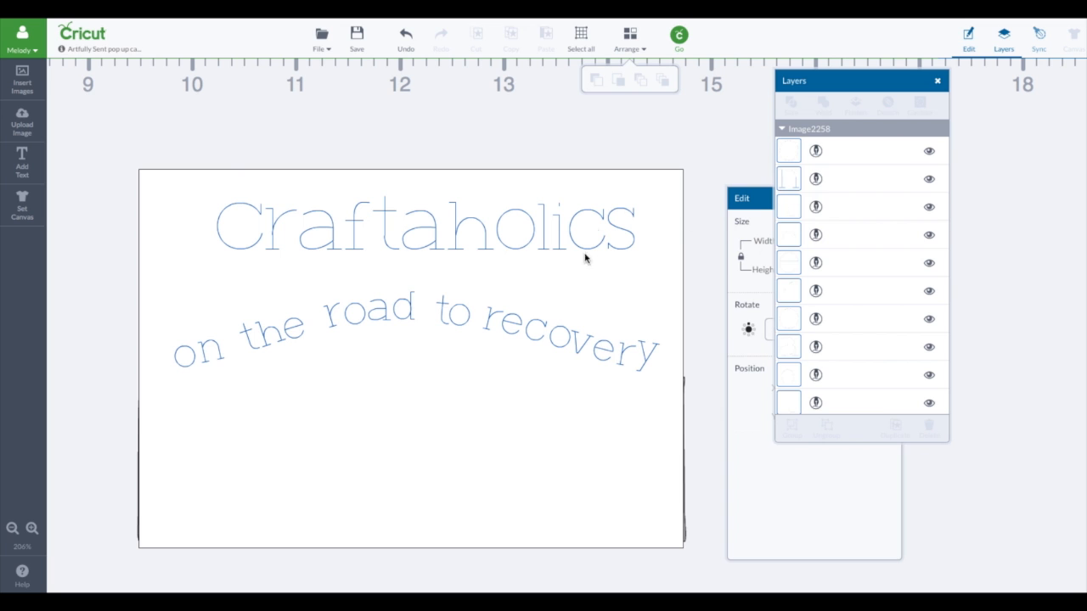
{"action": "left_click", "coordinate": [568, 333]}
{"action": "left_click", "coordinate": [633, 43]}
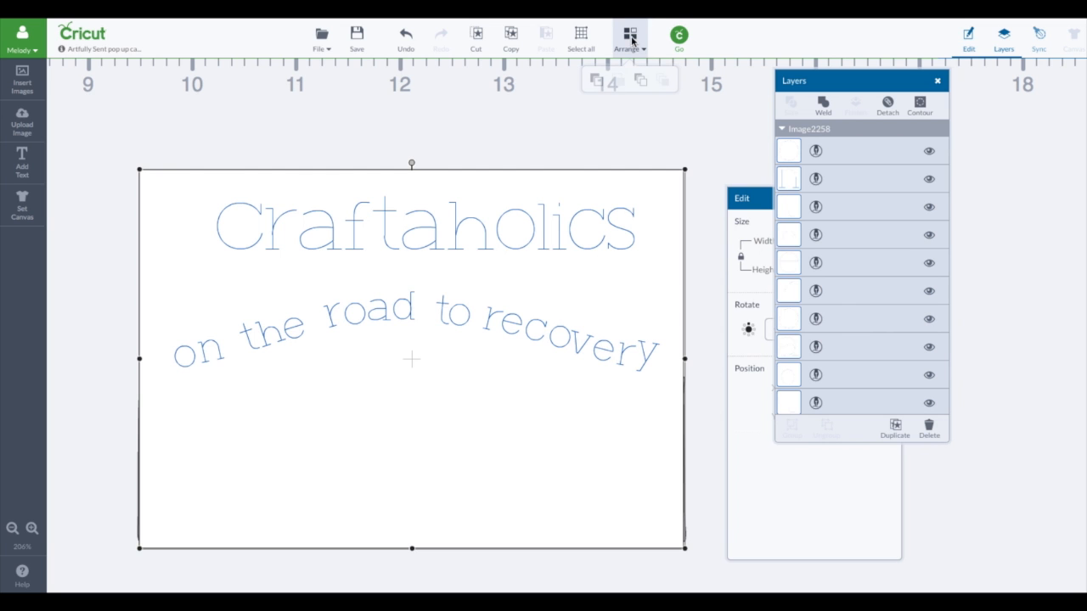
{"action": "left_click", "coordinate": [642, 82]}
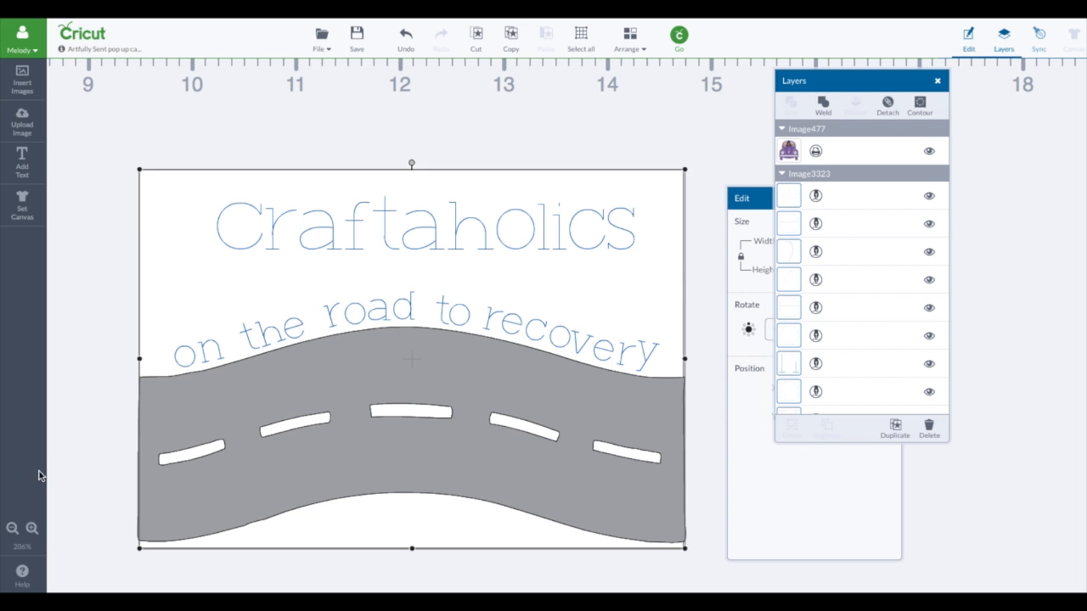
Step: Hide the purple photo car image on the inside card so it is left out of this cut
{"action": "left_click", "coordinate": [12, 527]}
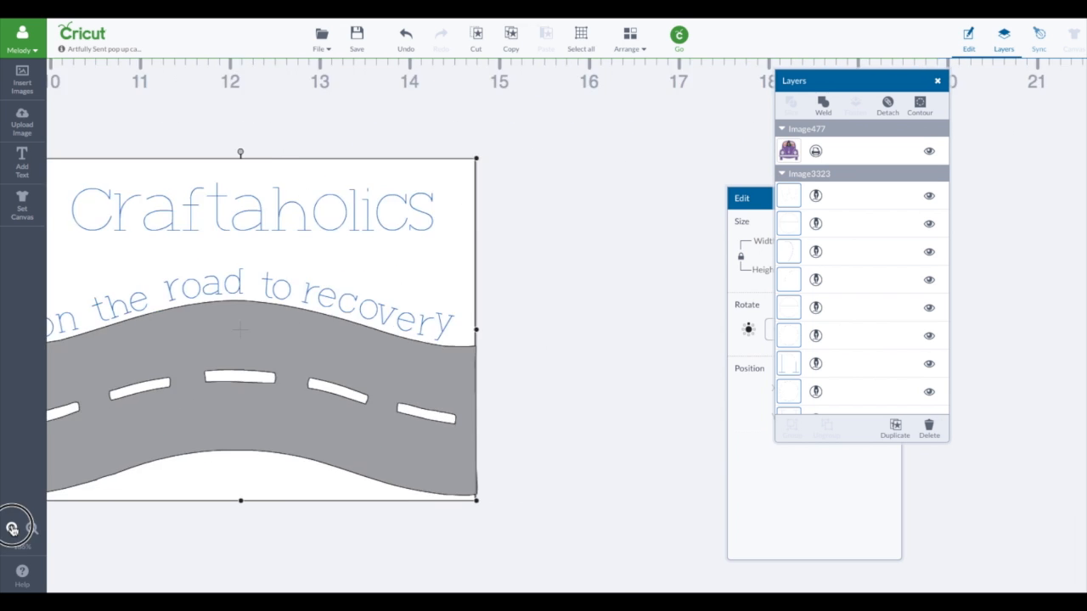
{"action": "left_click", "coordinate": [12, 528]}
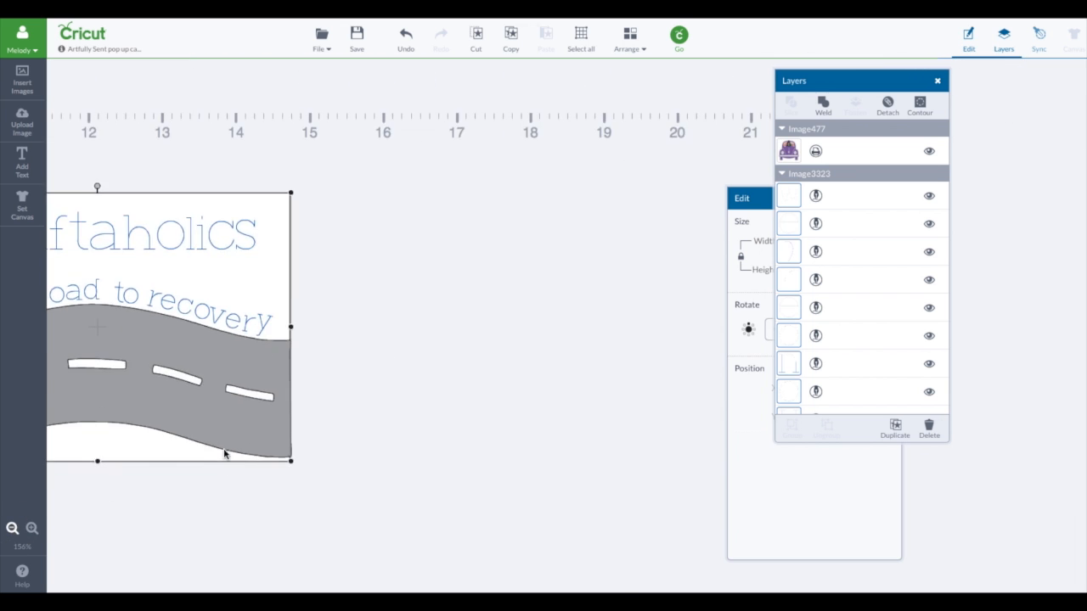
{"action": "scroll", "coordinate": [234, 451], "scroll_direction": "left", "scroll_amount": 4}
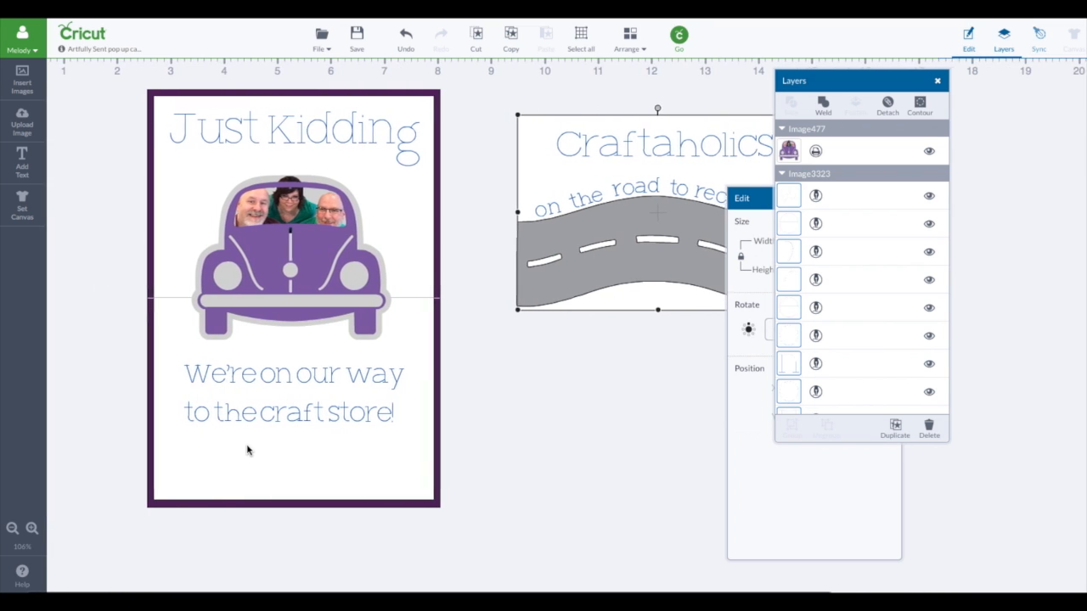
{"action": "scroll", "coordinate": [494, 365], "scroll_direction": "right", "scroll_amount": 2}
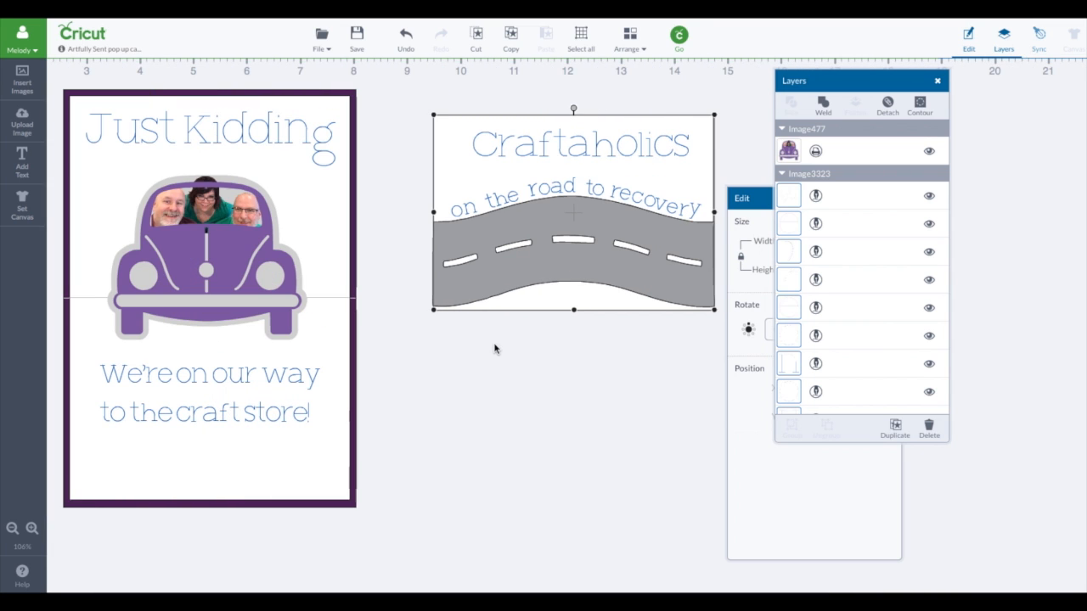
{"action": "left_click", "coordinate": [244, 225]}
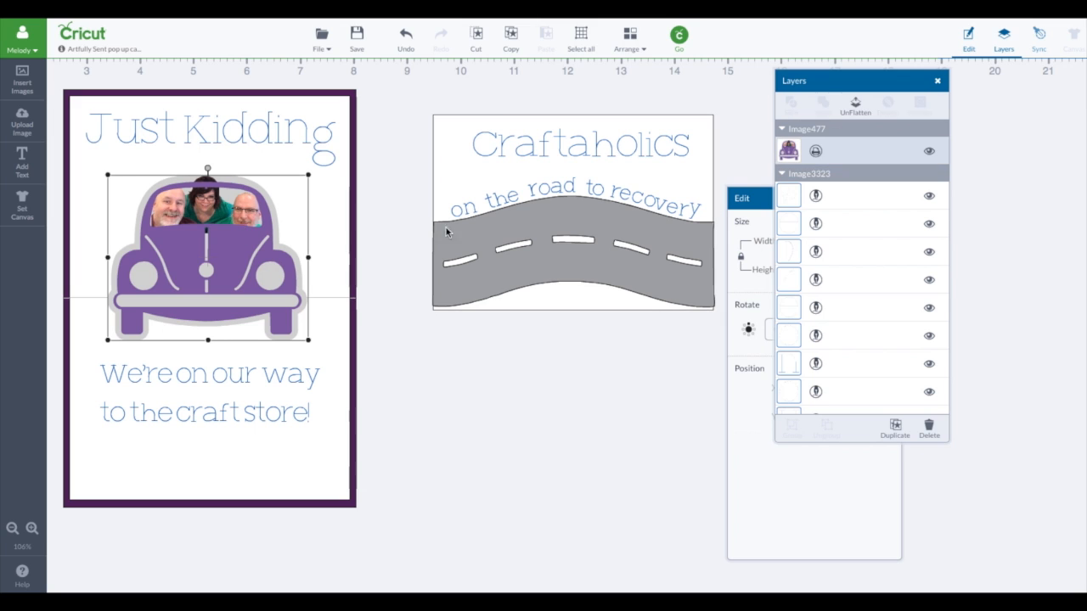
{"action": "left_click", "coordinate": [931, 152]}
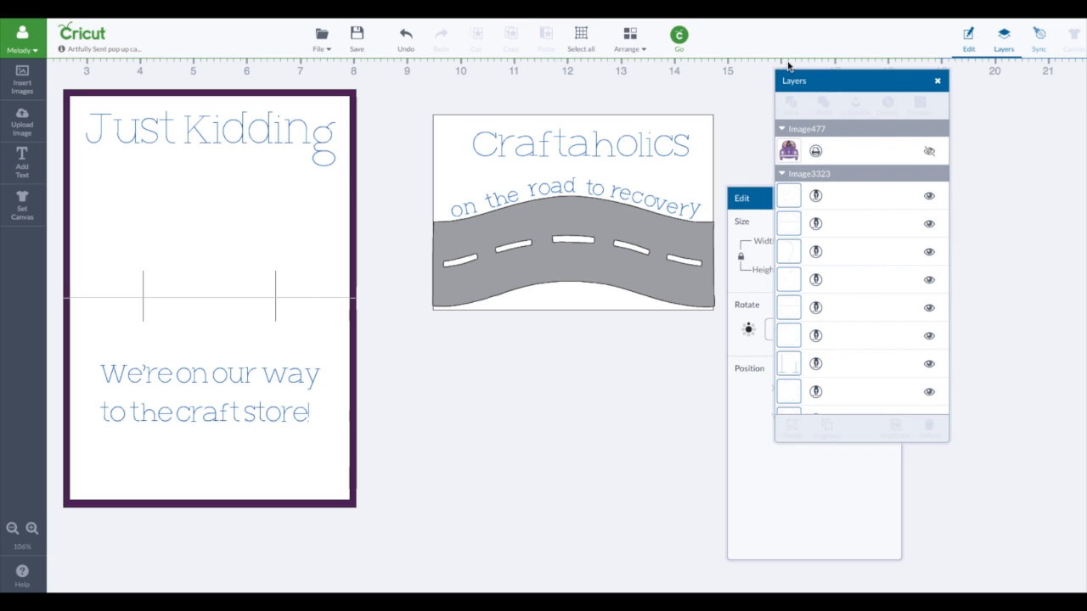
Step: Bring up the mat preview for the project and check the road mat and the white mat with the written texts
{"action": "left_click", "coordinate": [677, 38]}
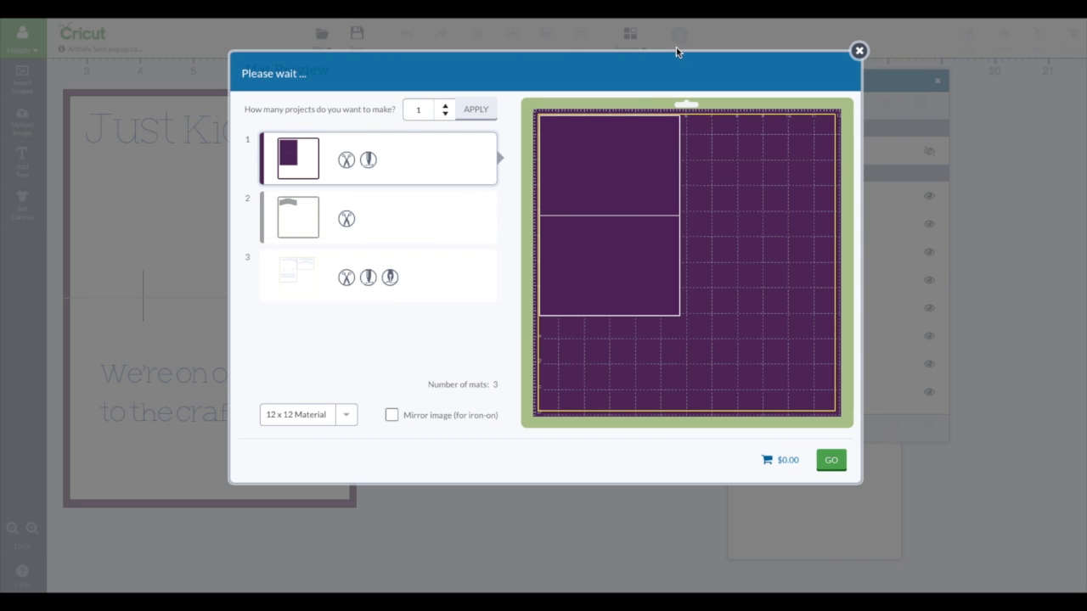
{"action": "left_click", "coordinate": [441, 223]}
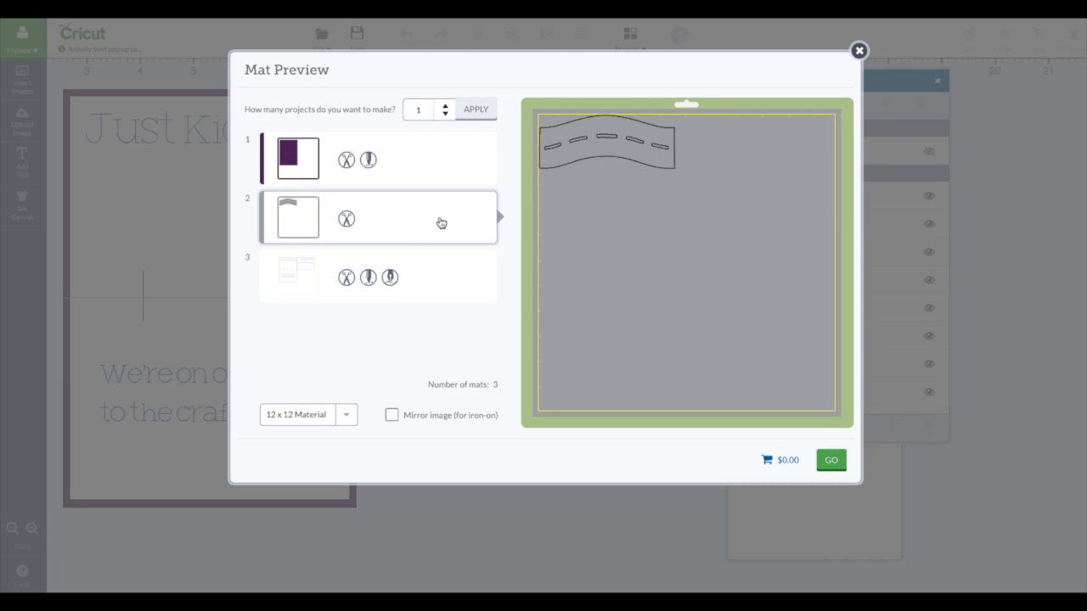
{"action": "left_click", "coordinate": [435, 280]}
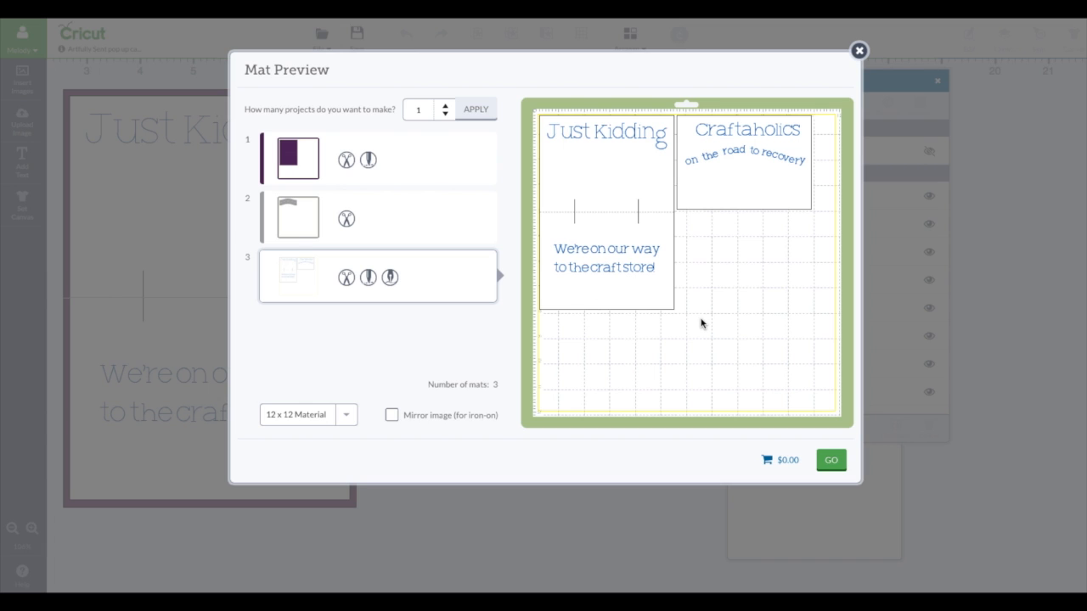
{"action": "scroll", "coordinate": [701, 323], "scroll_direction": "down", "scroll_amount": 1}
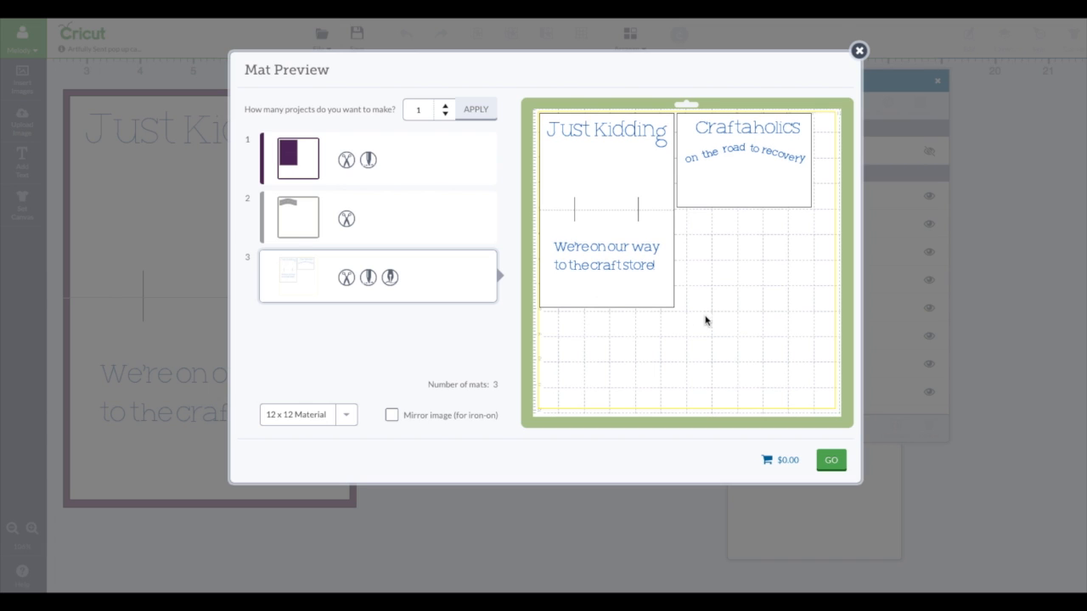